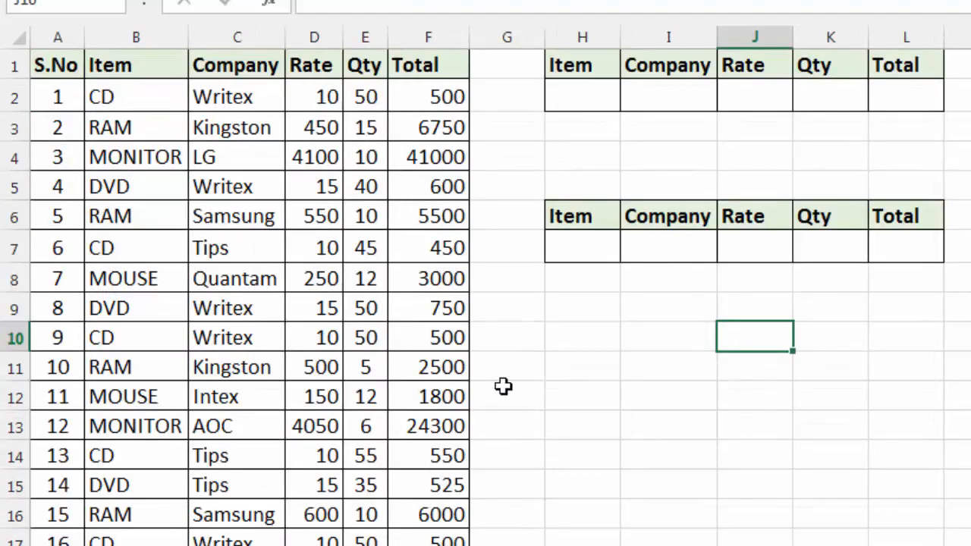
Step: Review the item records in the data sheet down to row 31, including the S.No and Item columns
click(504, 387)
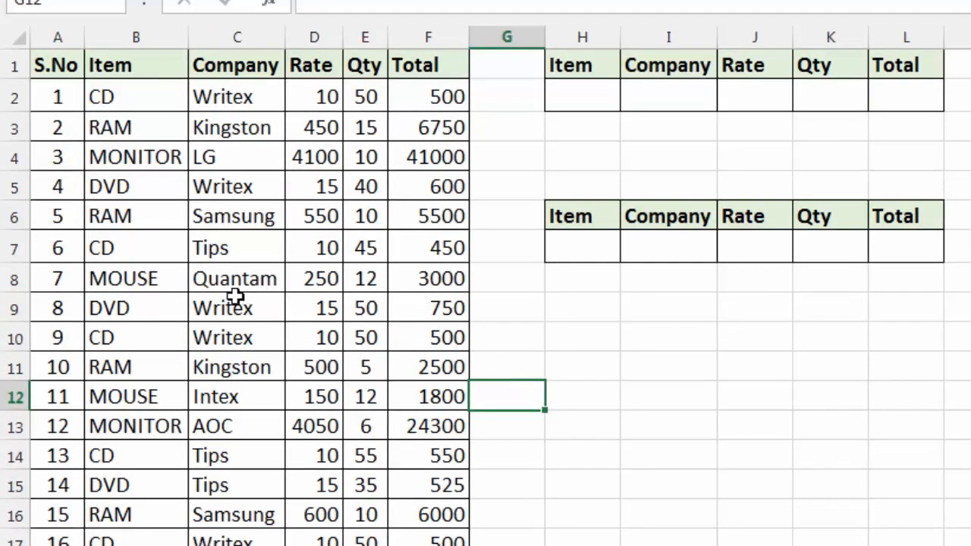
click(172, 271)
scroll(171, 266, down, 5)
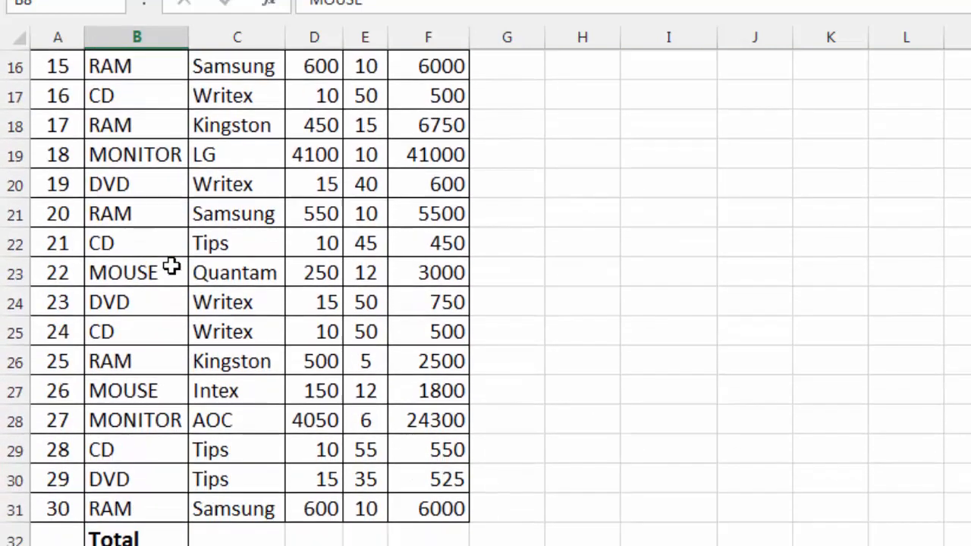
scroll(171, 265, down, 1)
drag(55, 65, 59, 418)
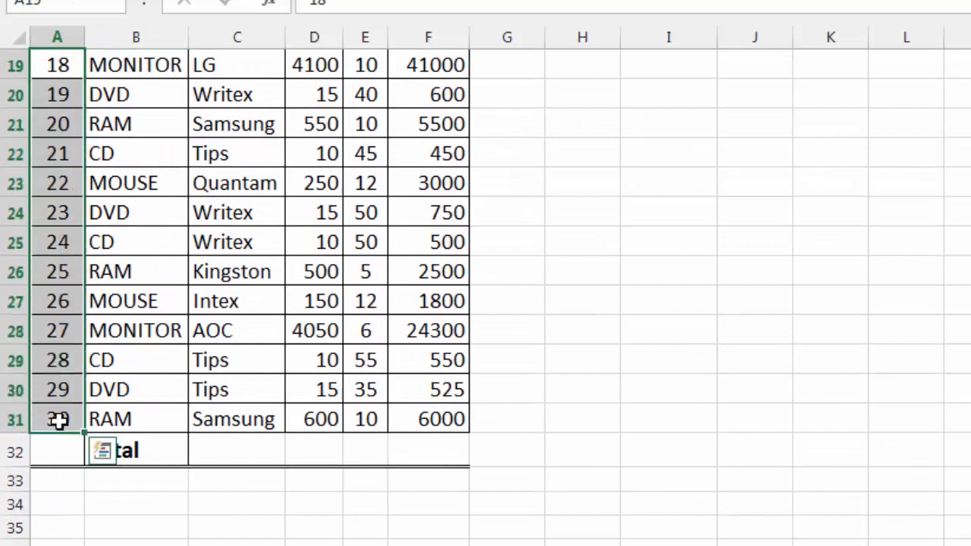
click(110, 408)
drag(139, 85, 133, 412)
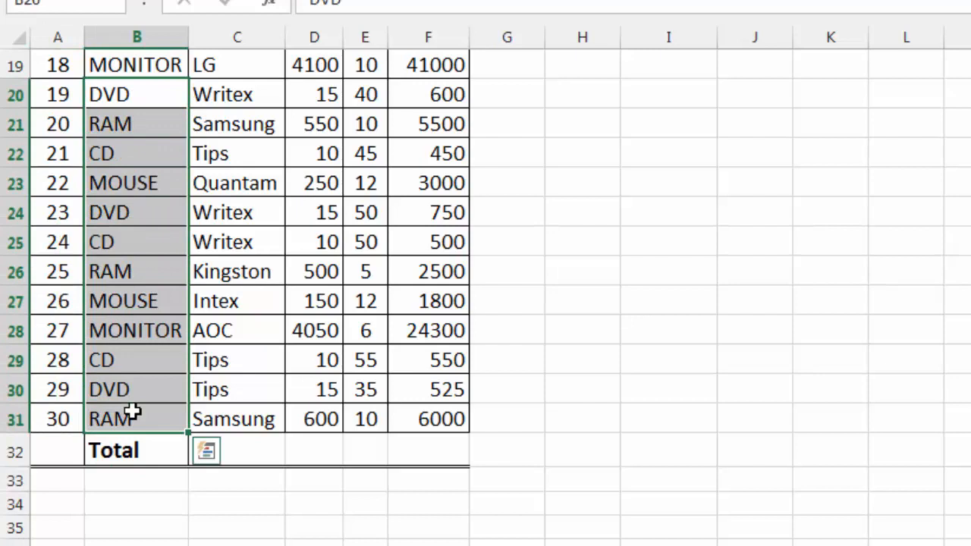
click(380, 159)
Step: Freeze the header row above cell A2 so the column headings stay in view further down the table
scroll(377, 161, up, 6)
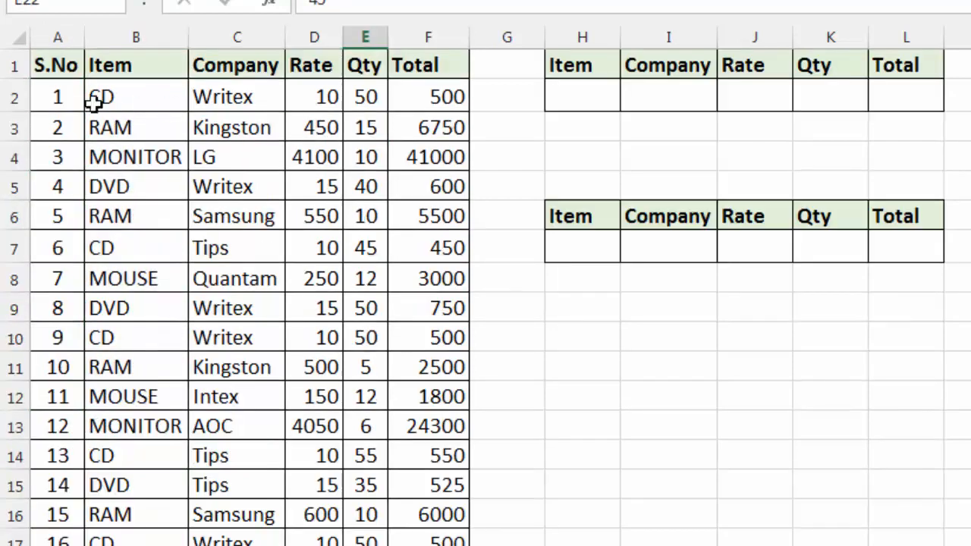
click(58, 100)
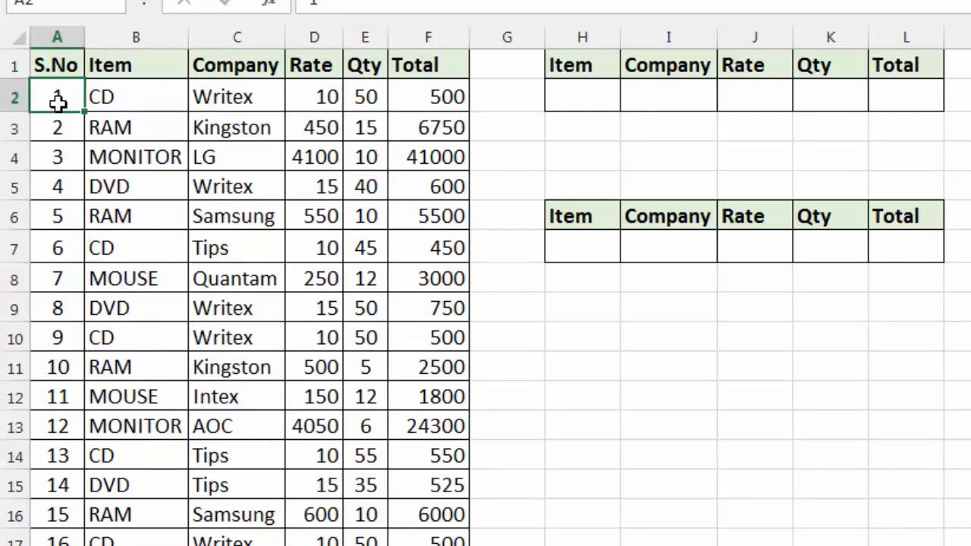
click(407, 297)
scroll(406, 296, down, 2)
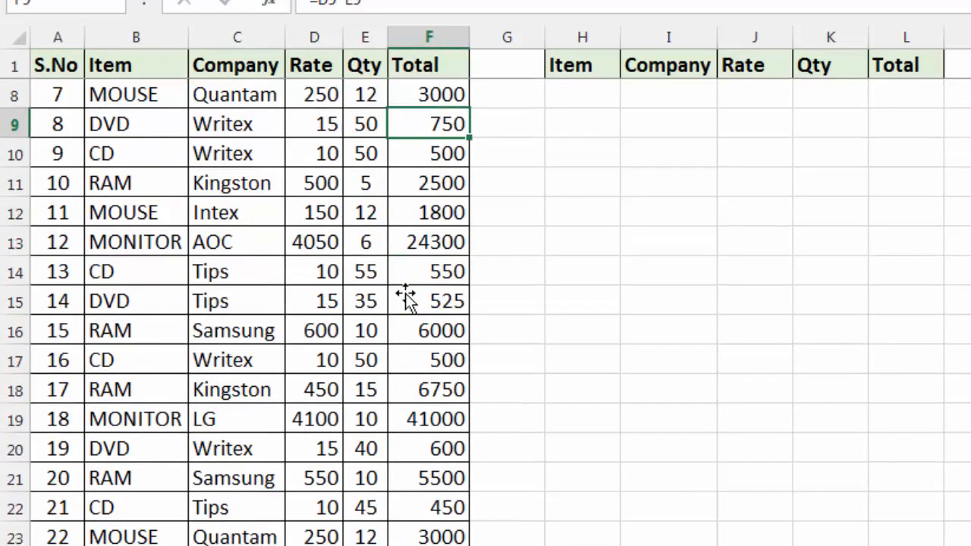
scroll(406, 297, down, 4)
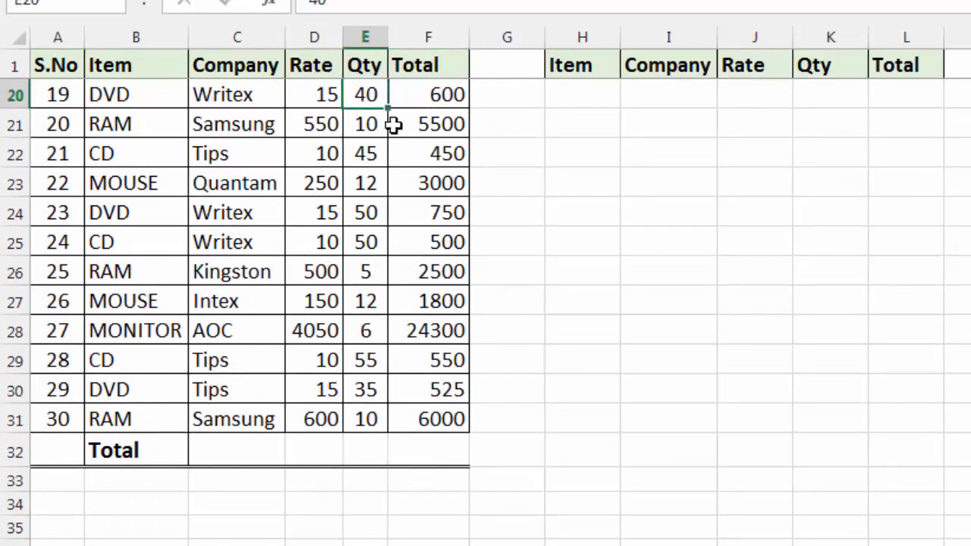
Step: Sum the Total column values F2:F31 in cell F32 of the Total row
click(425, 125)
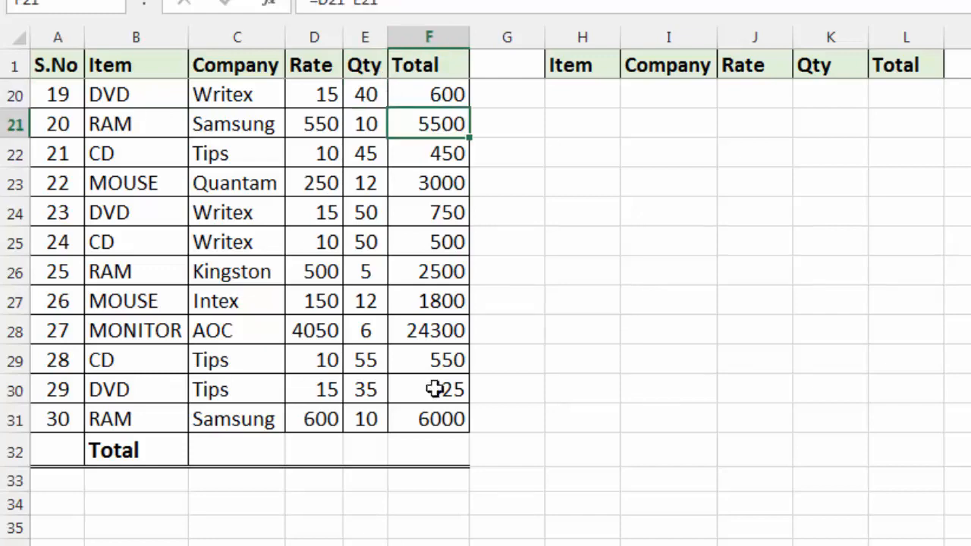
click(435, 456)
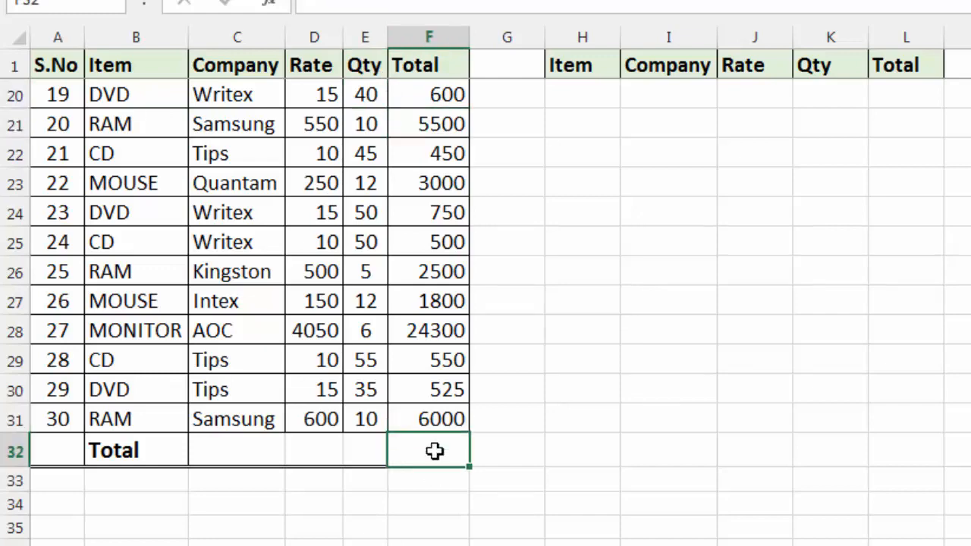
key(alt+equal)
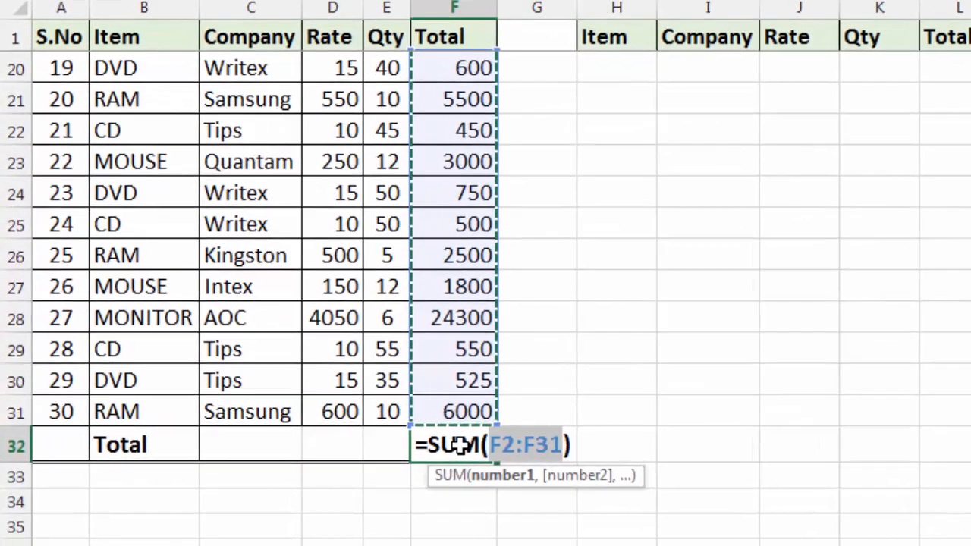
key(Return)
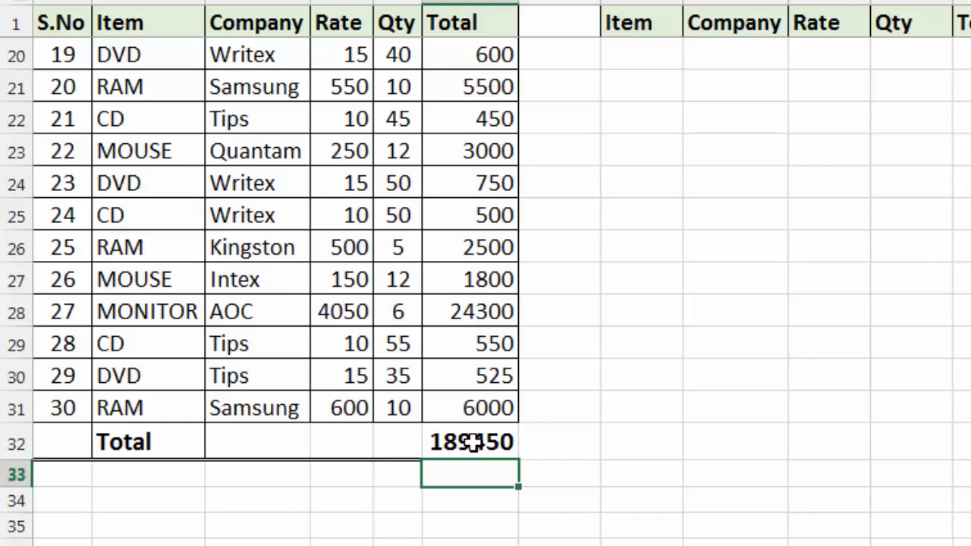
Step: Count the numeric Qty entries in E2:E31 with a COUNT formula in cell E32 of the Total row
click(397, 440)
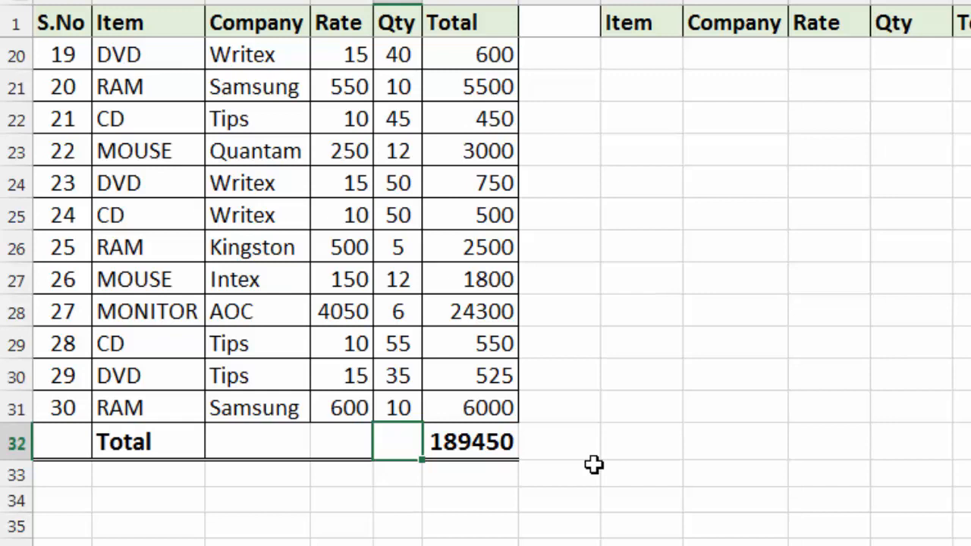
text(=c)
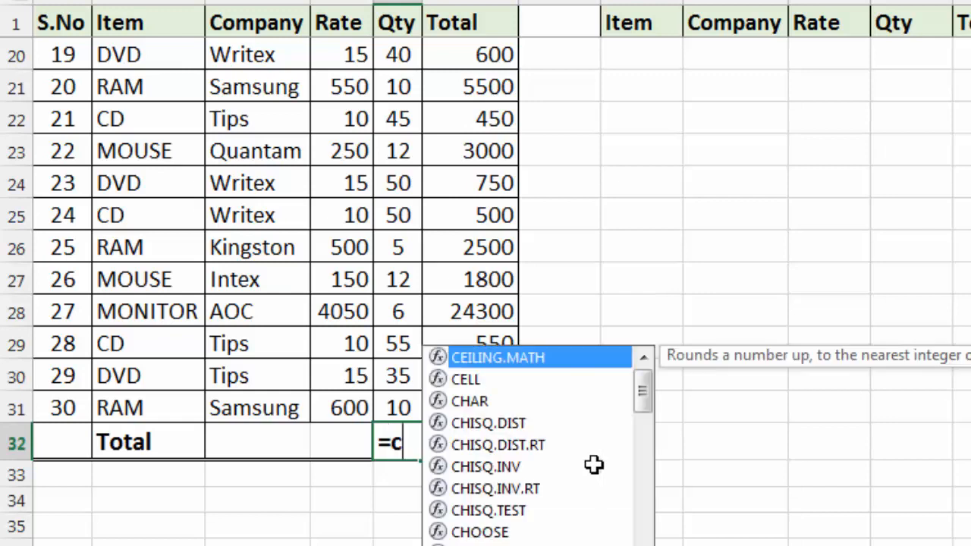
text(ount()
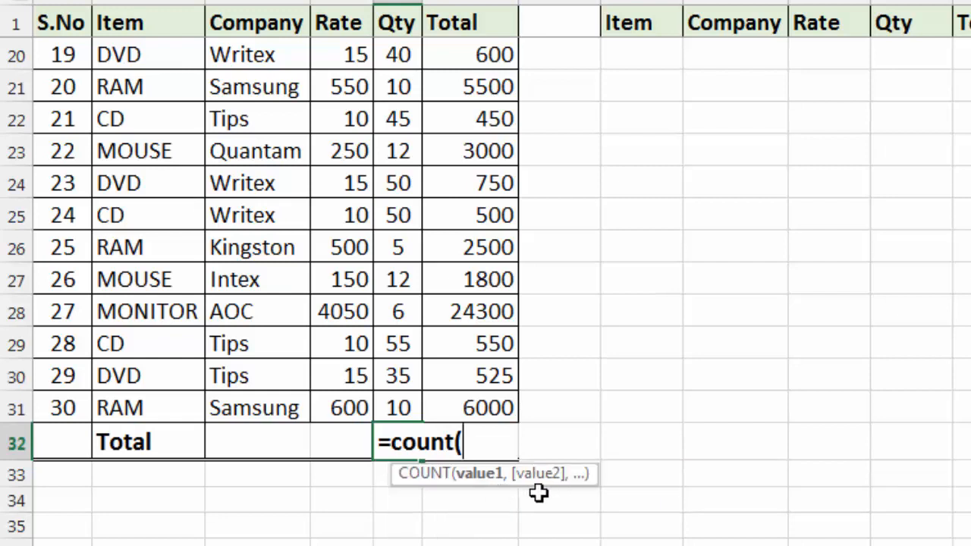
scroll(538, 493, up, 6)
drag(400, 51, 385, 475)
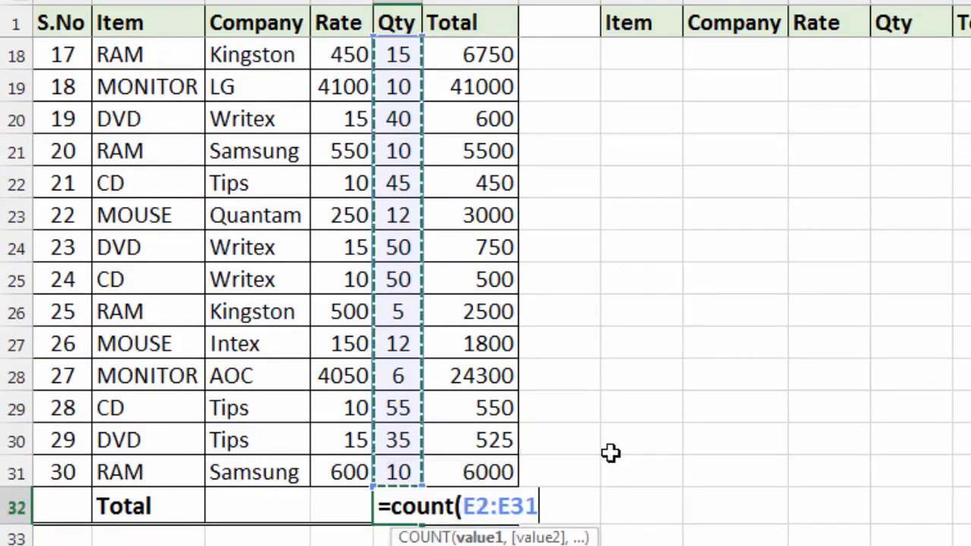
text())
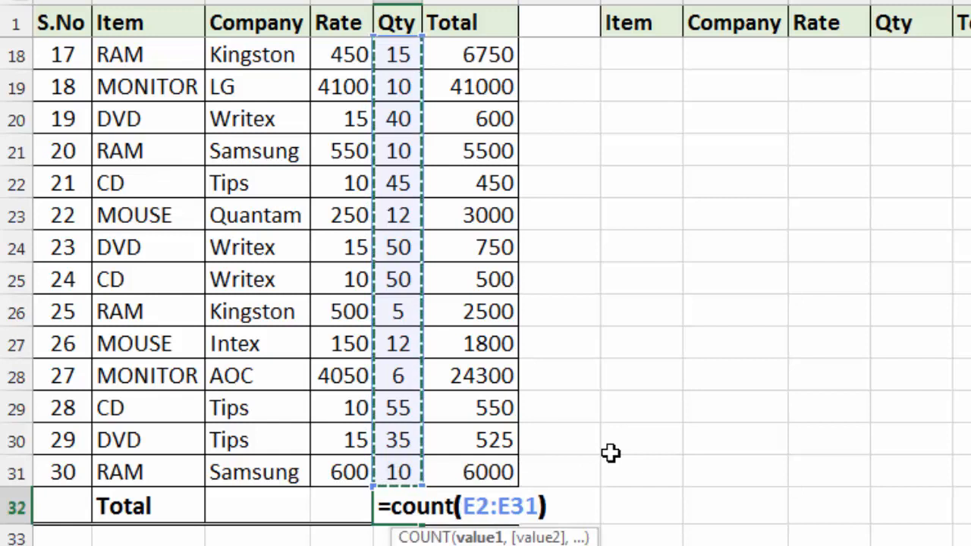
key(Return)
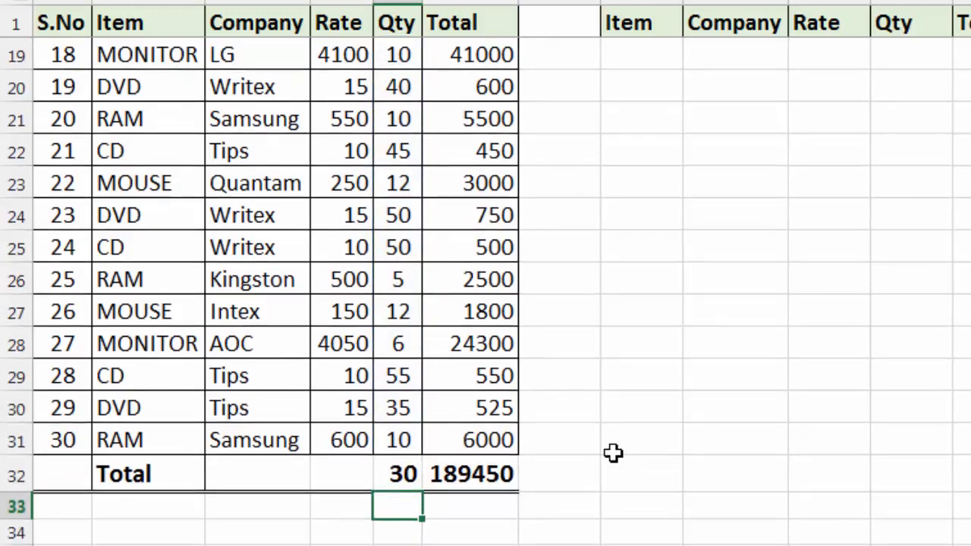
click(366, 477)
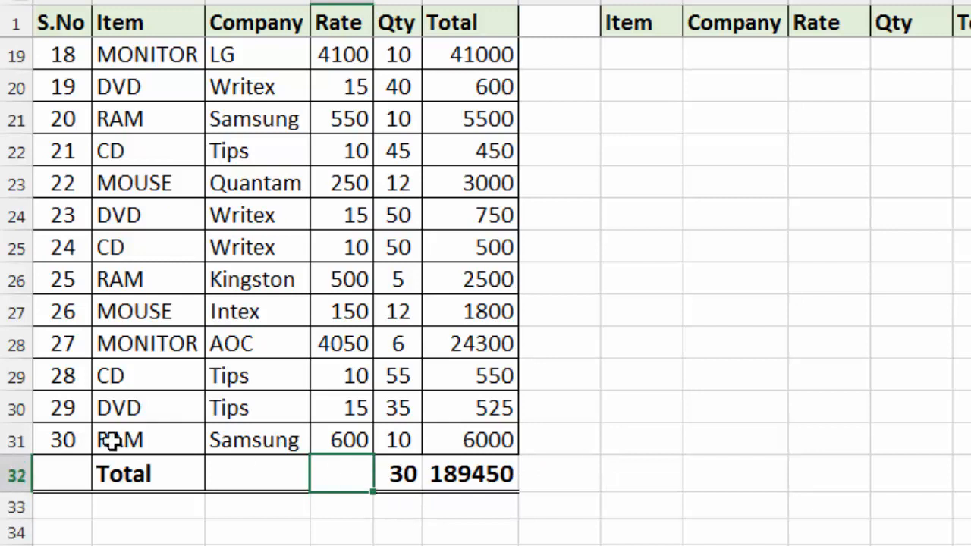
click(403, 481)
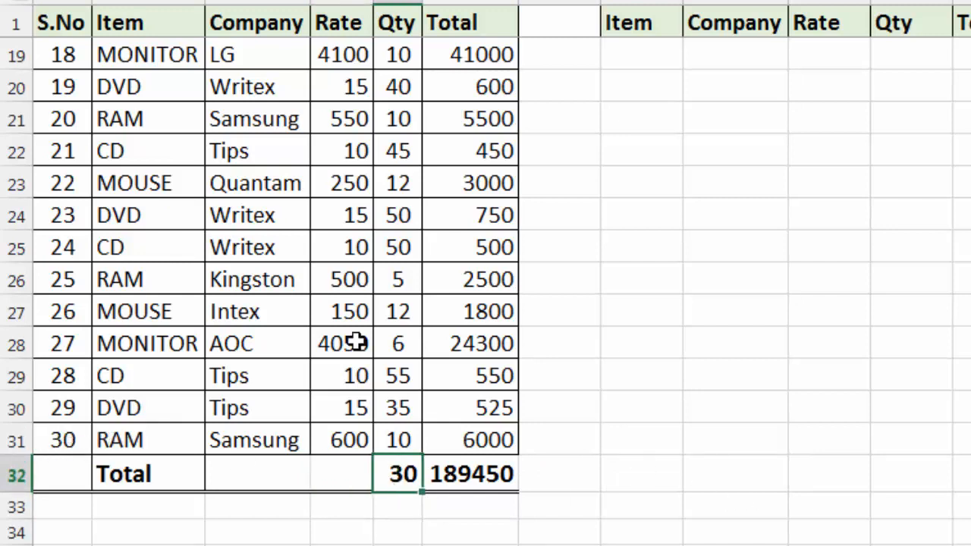
Step: Enter the formula =COUNT(C2:C31) for the Company column in cell C32 of the Total row
click(250, 171)
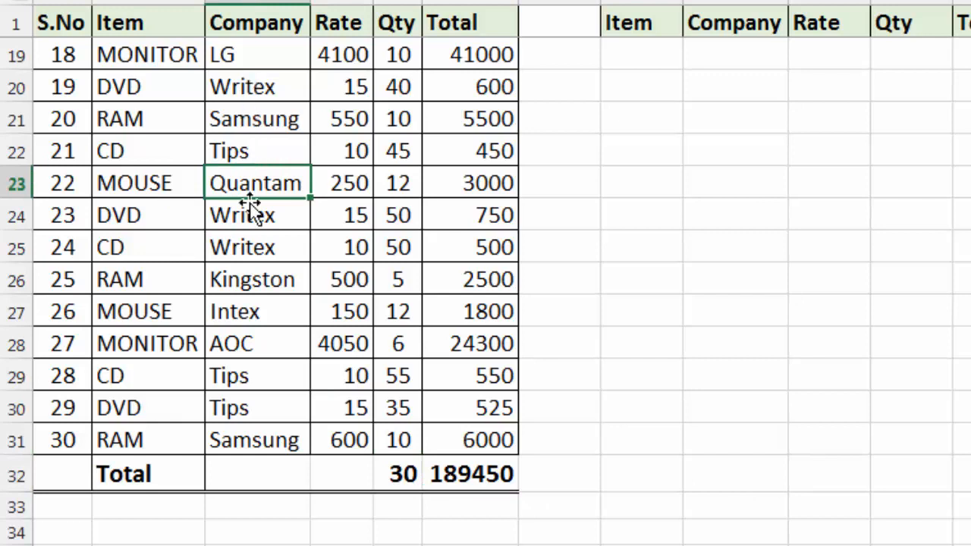
click(251, 468)
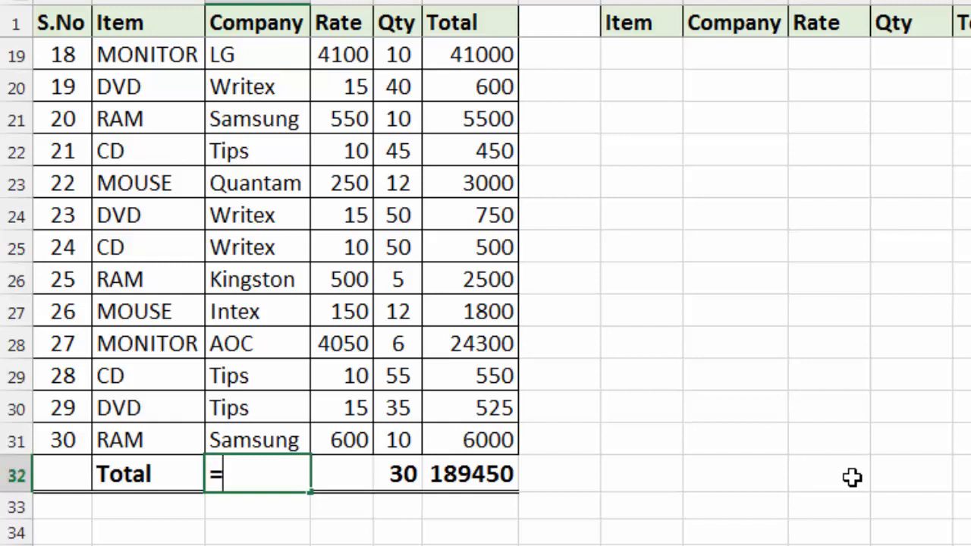
text(count)
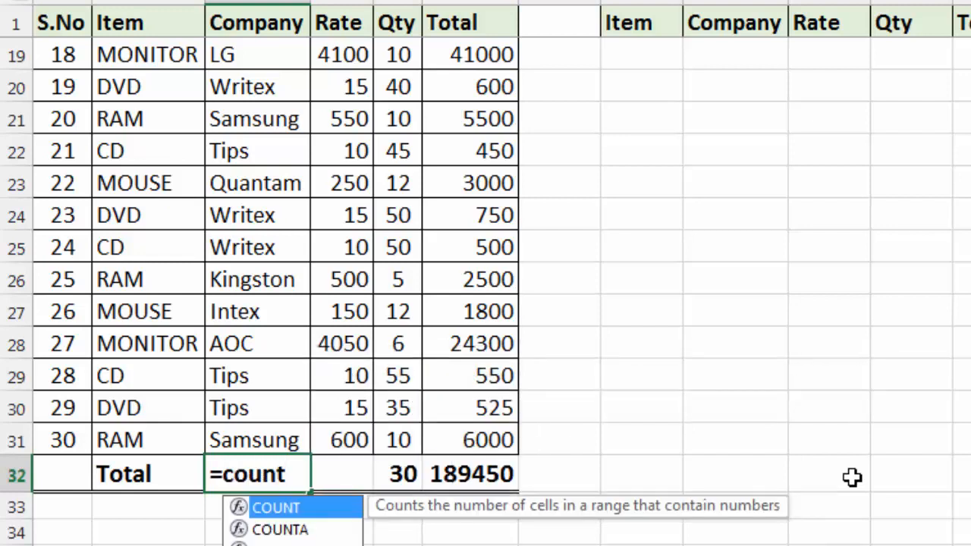
text(()
scroll(772, 513, up, 6)
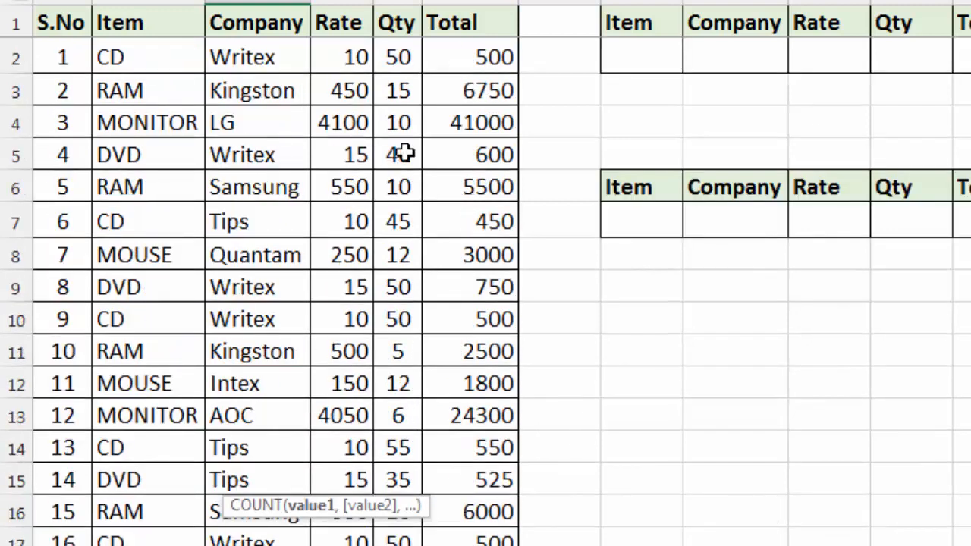
drag(282, 54, 253, 501)
text())
key(Return)
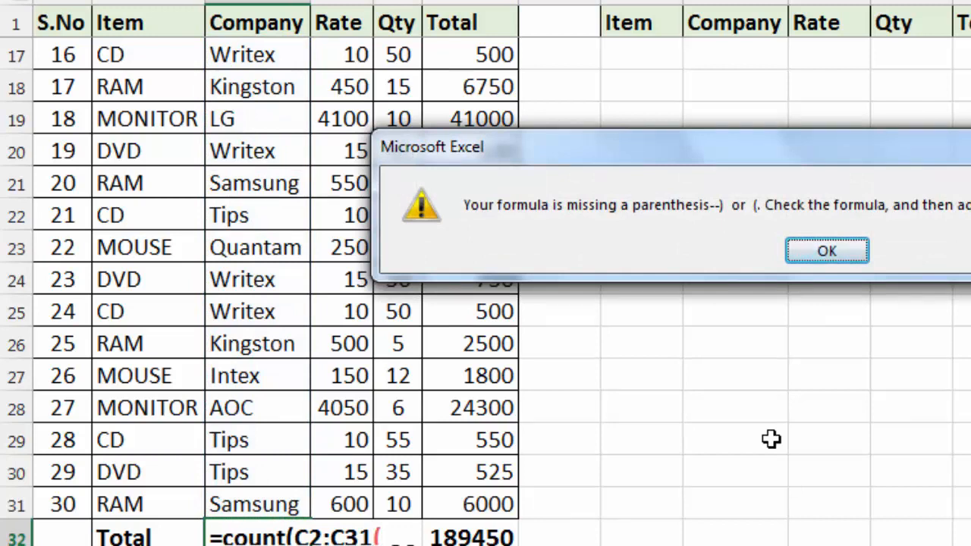
key(Return)
scroll(559, 528, down, 1)
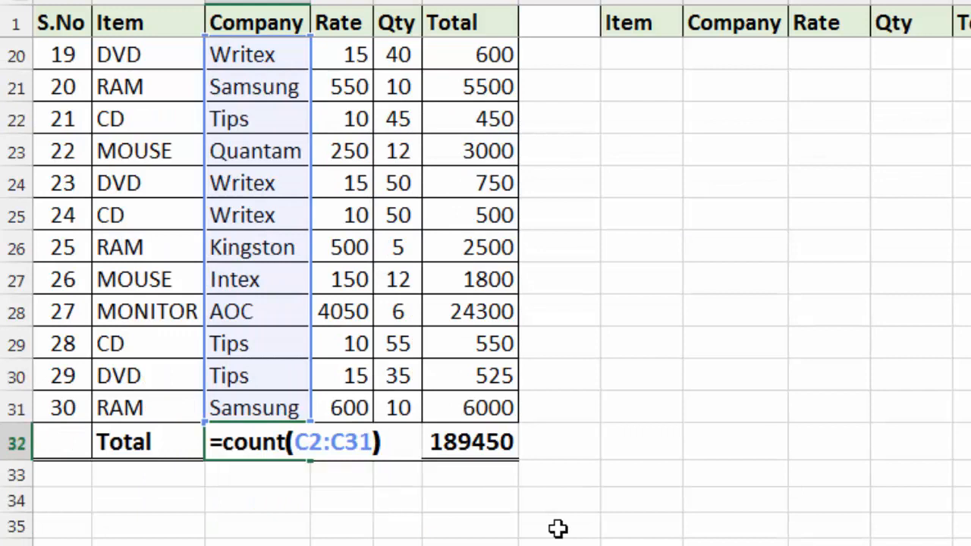
key(Return)
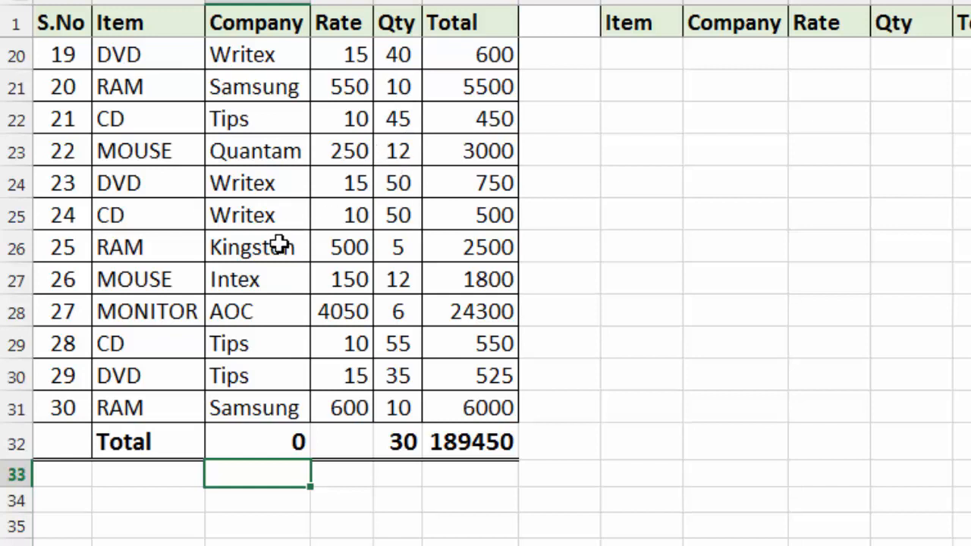
Step: Change the Company column's formula in C32 from COUNT to COUNTA, keeping the range C2:C31
click(245, 438)
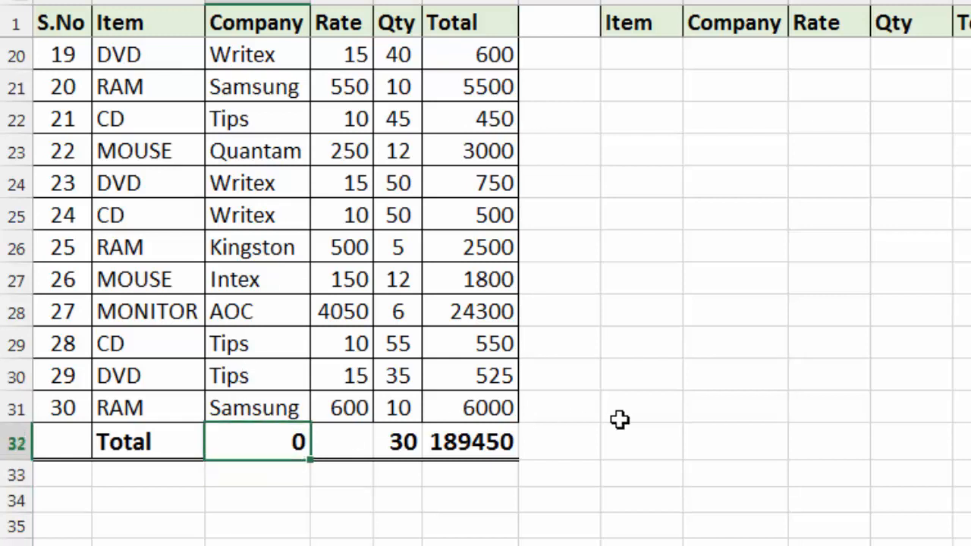
key(F2)
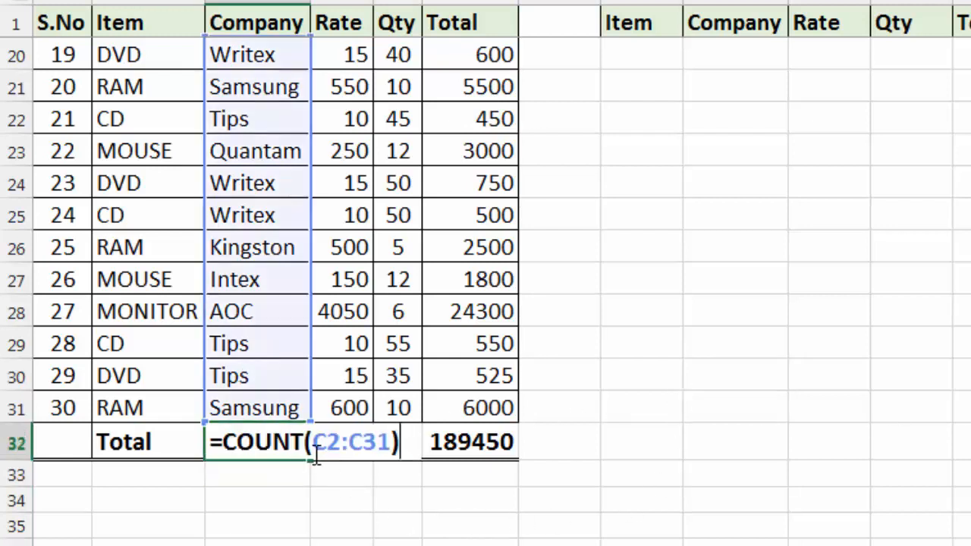
key(Left)
key(Left)
key(Left)
key(Left)
key(Left)
key(Left)
key(Left)
key(Left)
text(A)
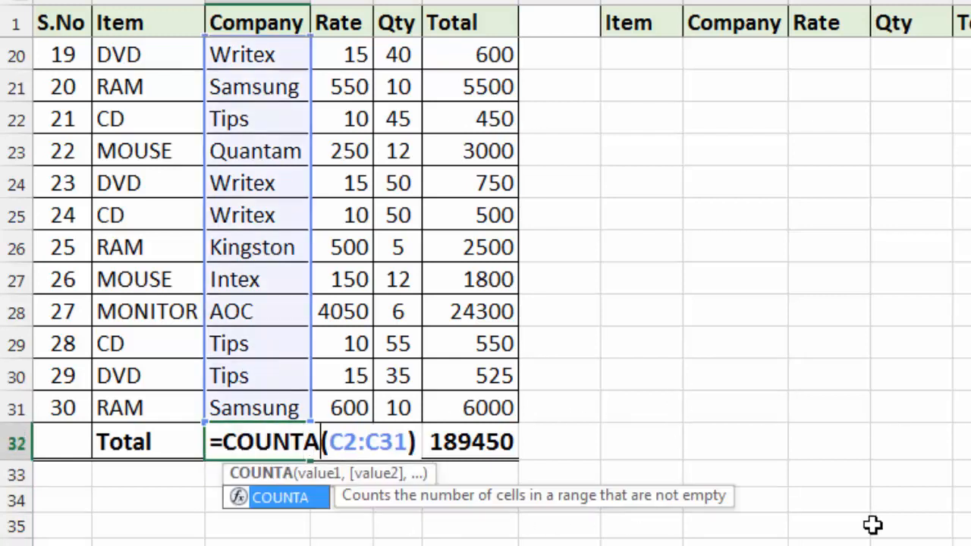
key(Return)
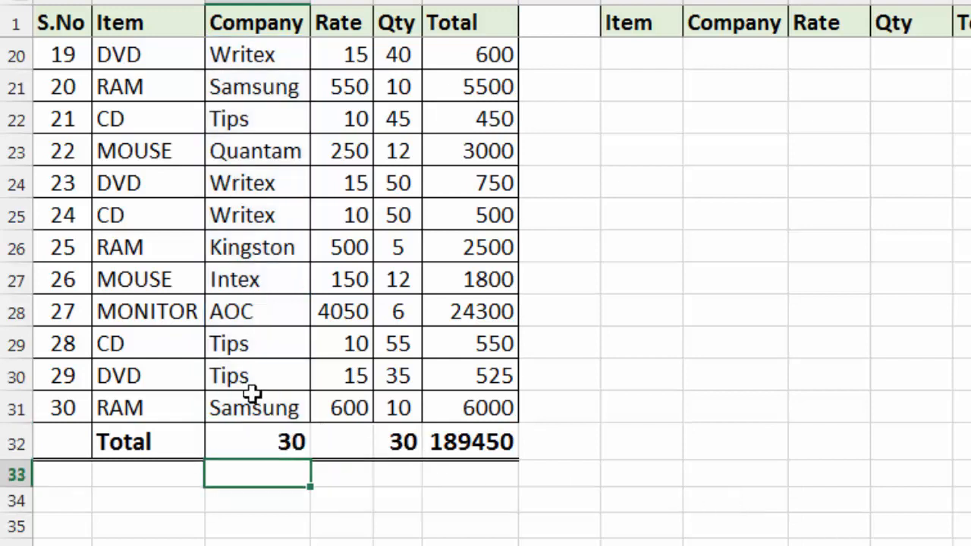
Step: Replace the Qty value in E28 with the text k and the Company name in C28 with 45
click(393, 313)
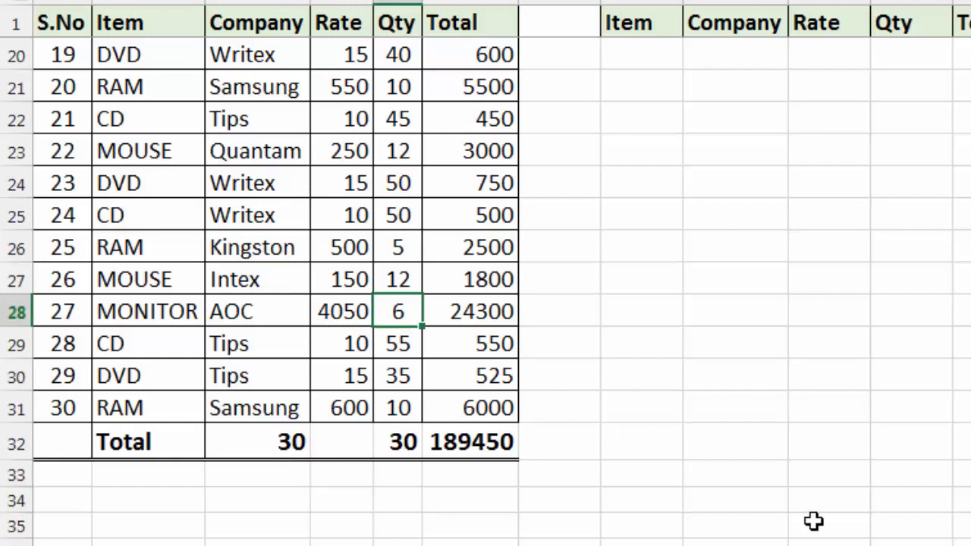
text(k)
key(Return)
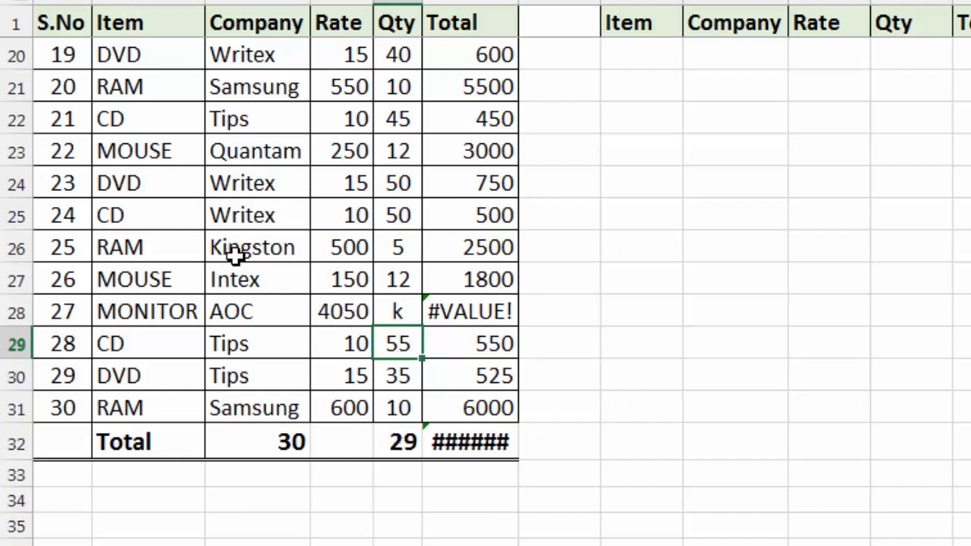
click(238, 313)
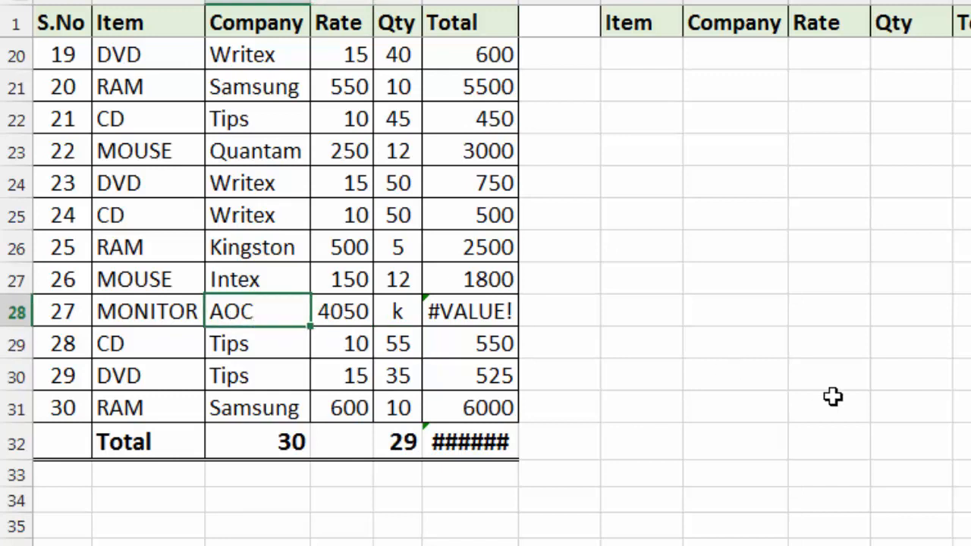
text(45)
key(Return)
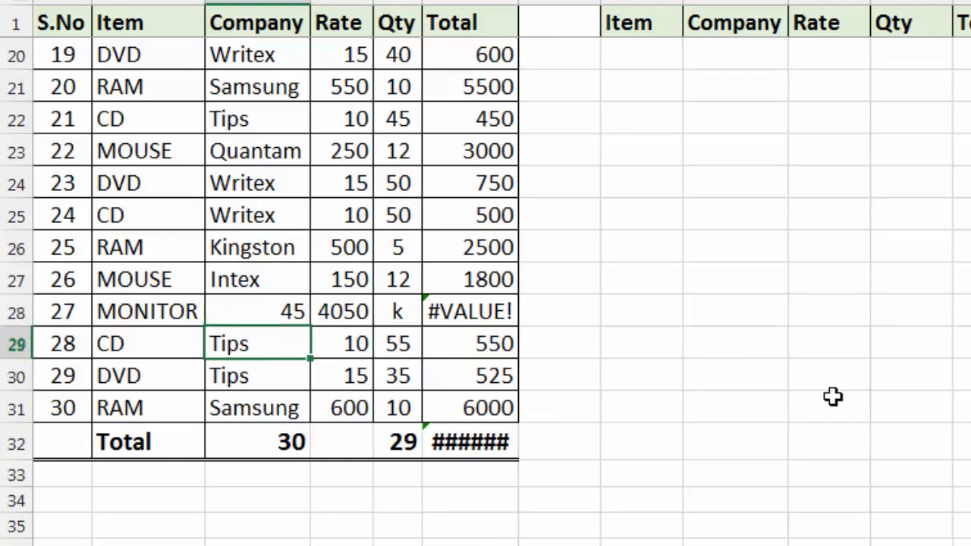
Step: Clear the Company entry in C28 and the Qty entry in E28 of the MONITOR row
click(256, 447)
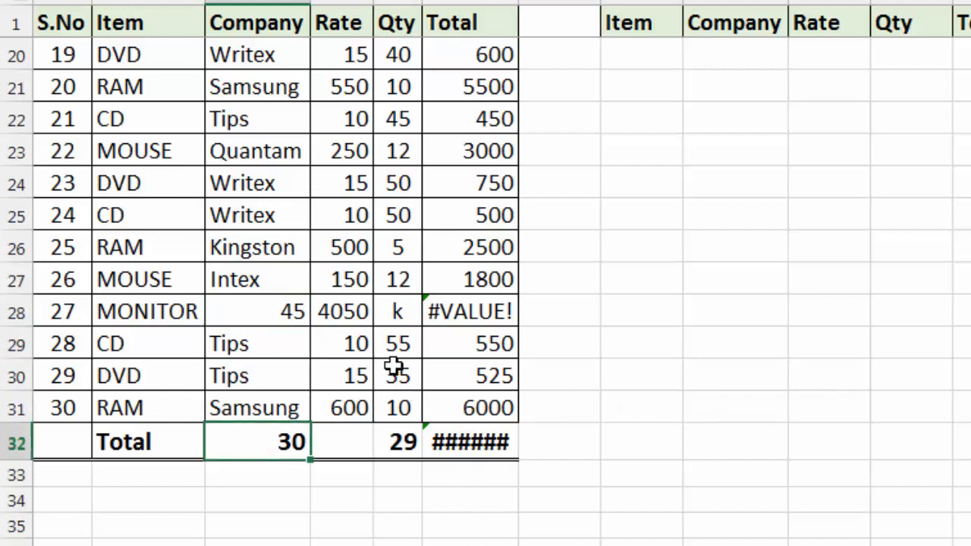
click(411, 389)
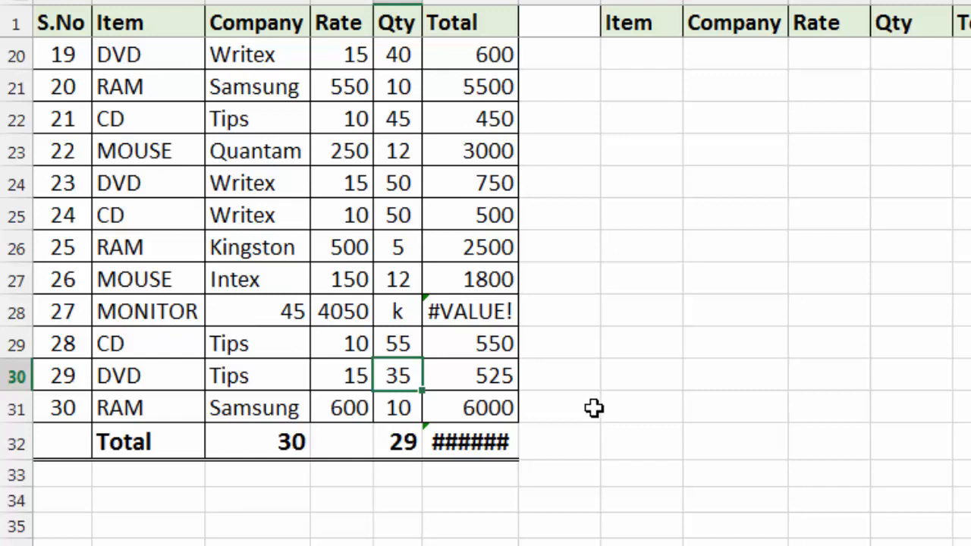
click(293, 313)
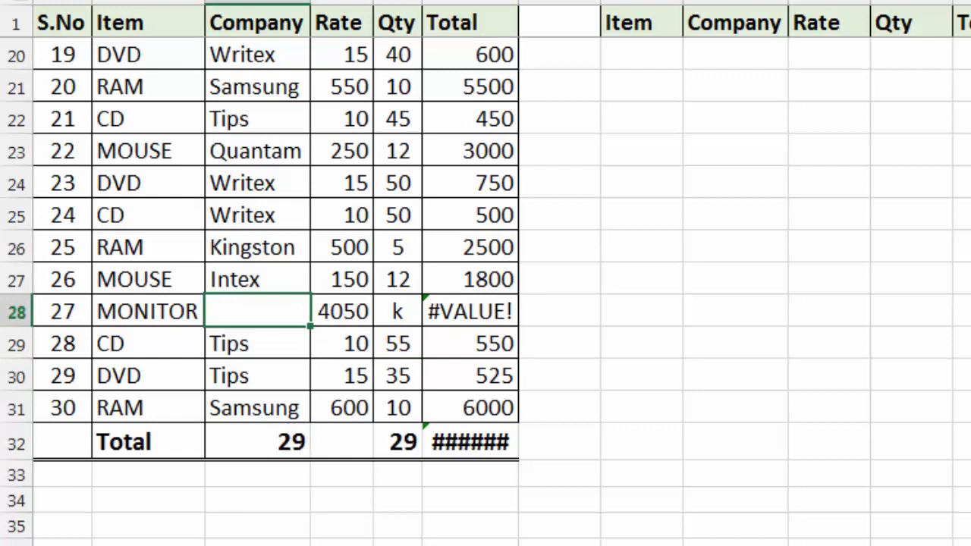
click(389, 310)
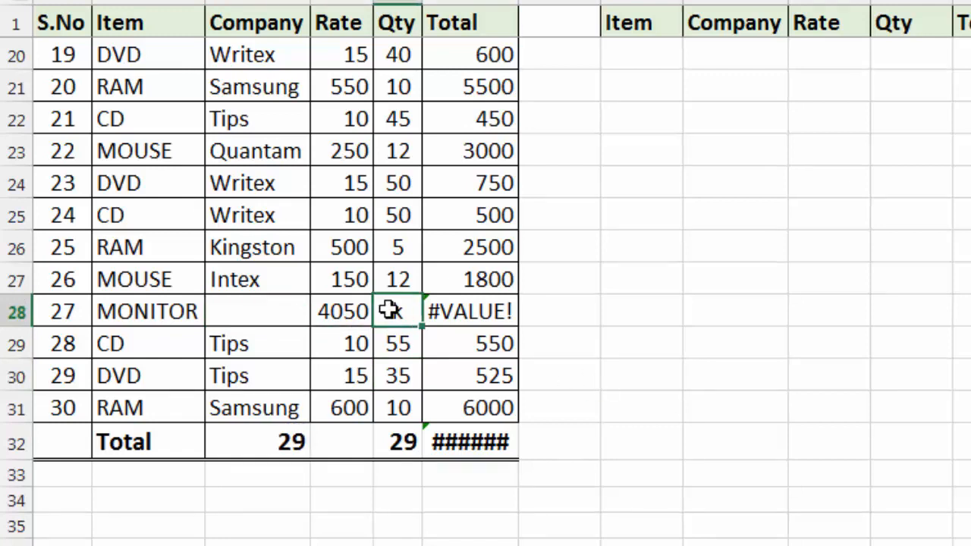
key(Delete)
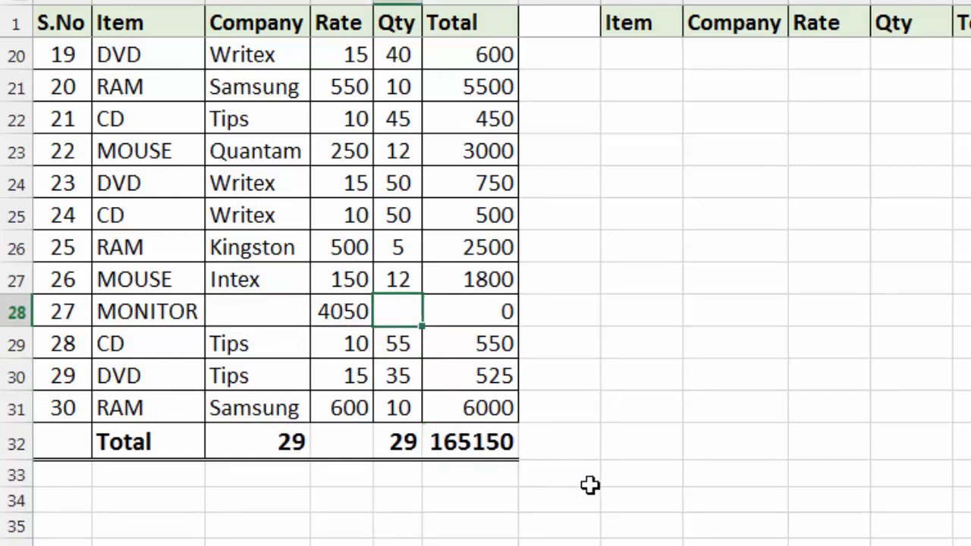
click(270, 372)
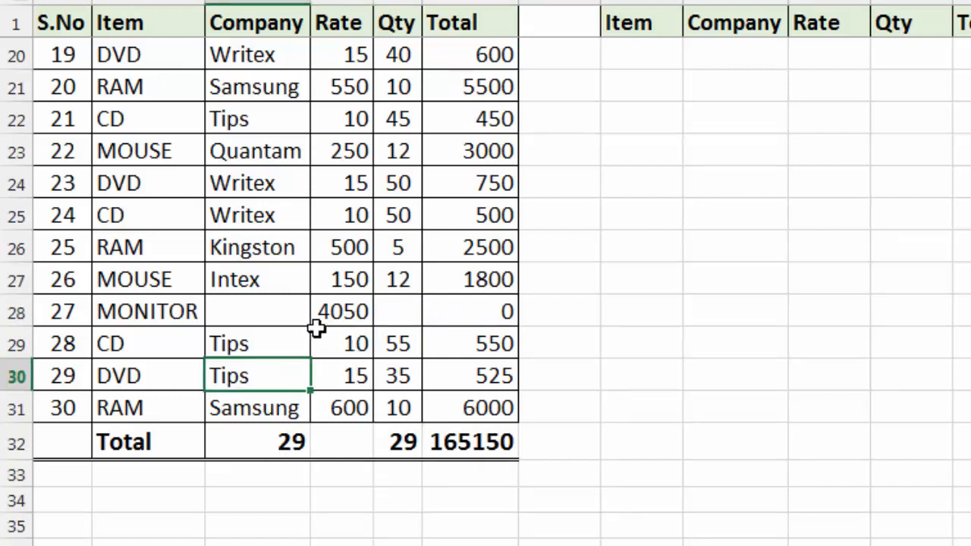
Step: Count the blank cells in C2:E31 with a COUNTBLANK formula in cell C34 below the Total row
scroll(311, 406, down, 1)
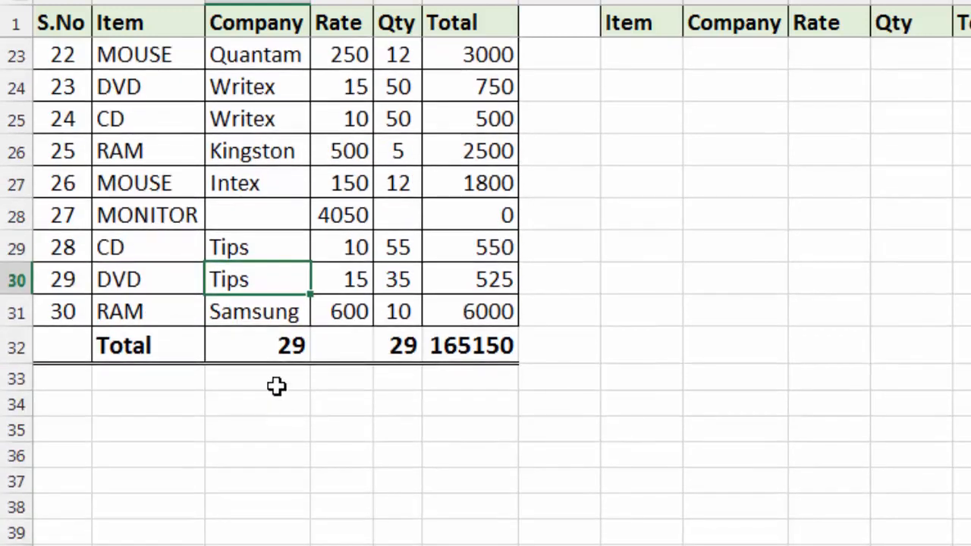
click(276, 386)
key(Return)
text(=countbla)
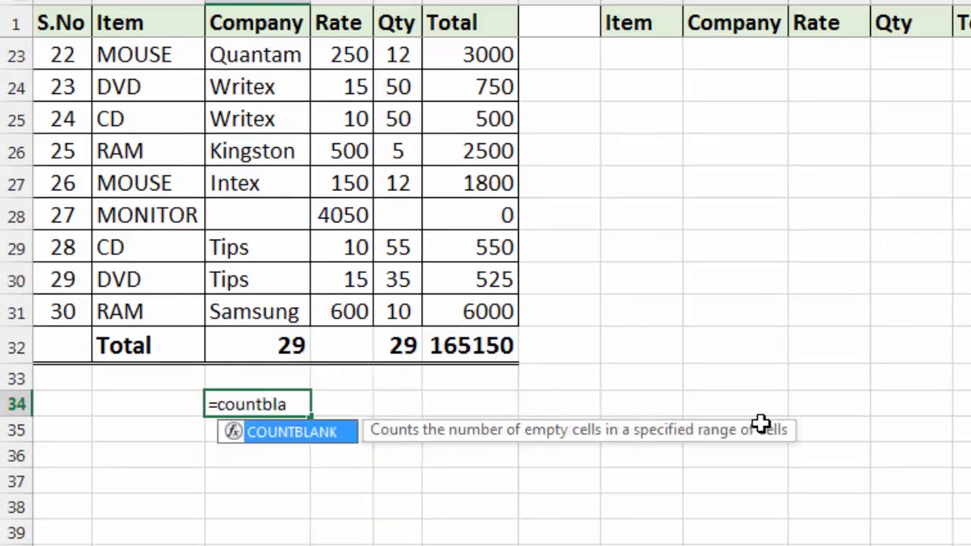
text(nk()
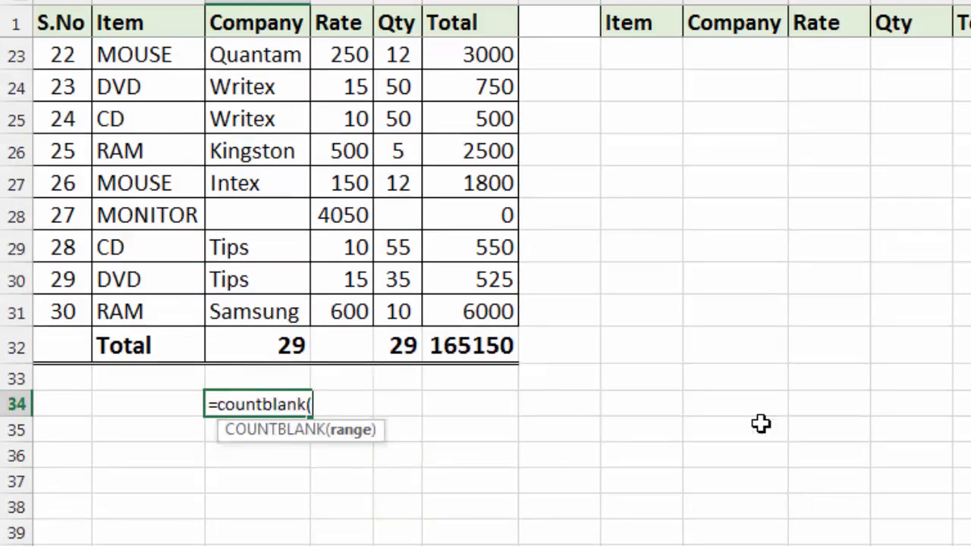
scroll(543, 428, up, 7)
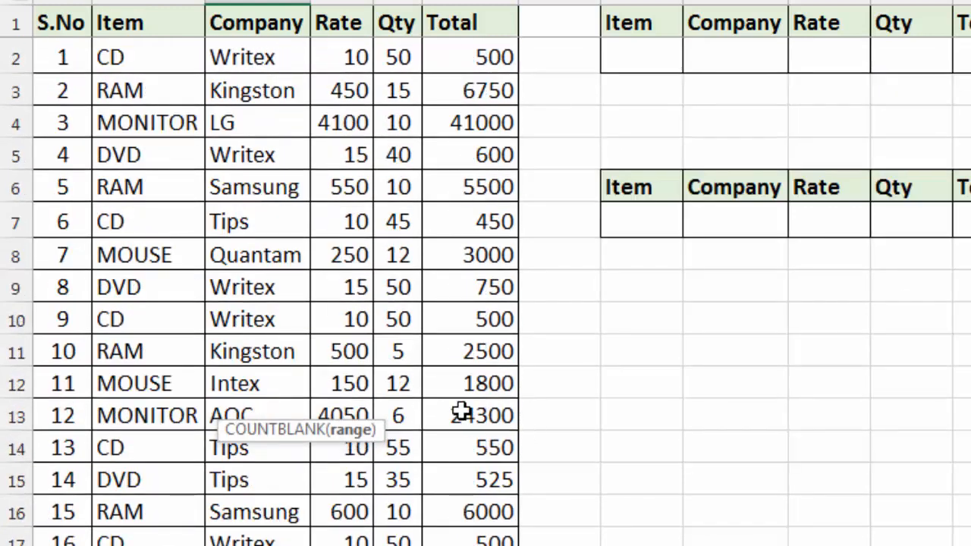
drag(265, 56, 392, 455)
scroll(676, 451, down, 2)
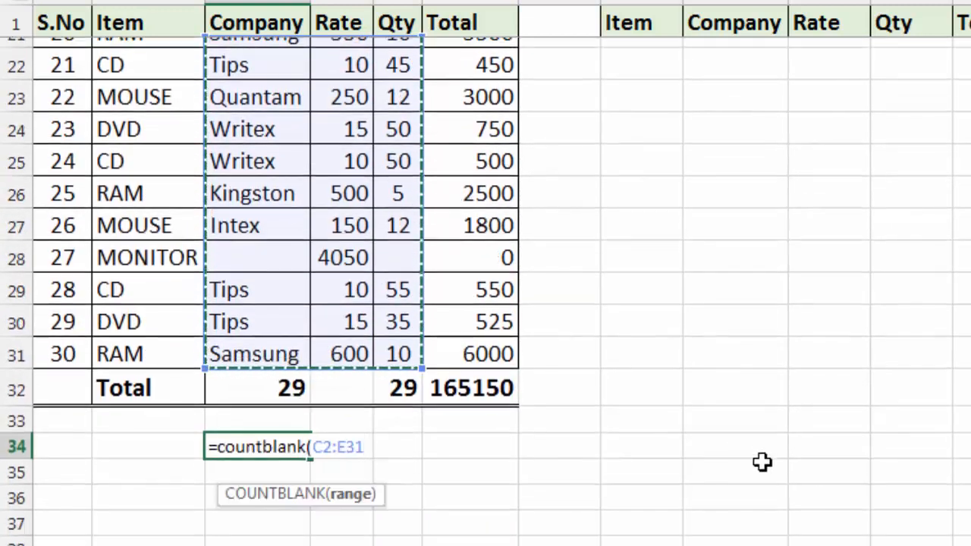
text())
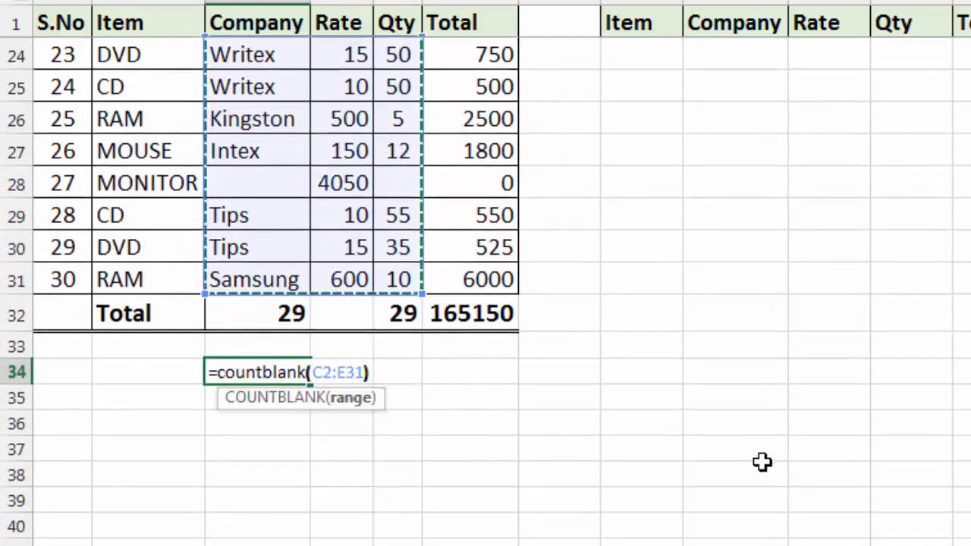
key(ctrl+Return)
key(Return)
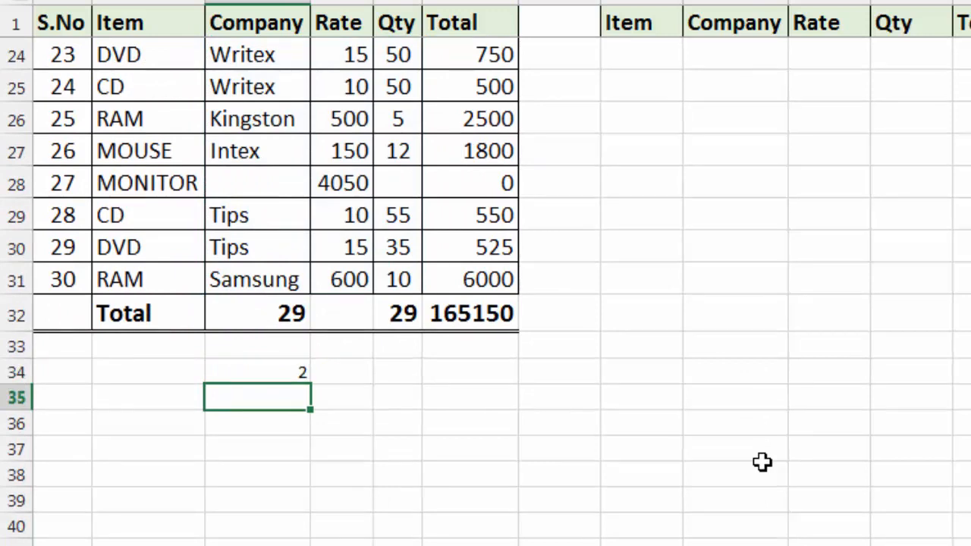
click(268, 183)
click(394, 189)
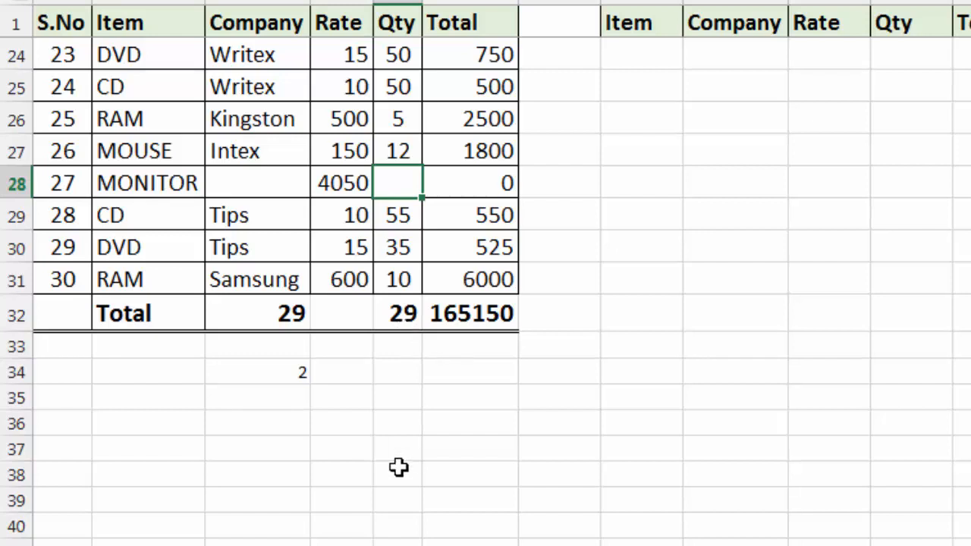
Step: Undo the COUNTBLANK formula in C34 and all the test edits made to C28 and E28
key(ctrl+z)
key(ctrl+z)
key(ctrl+z)
key(ctrl+z)
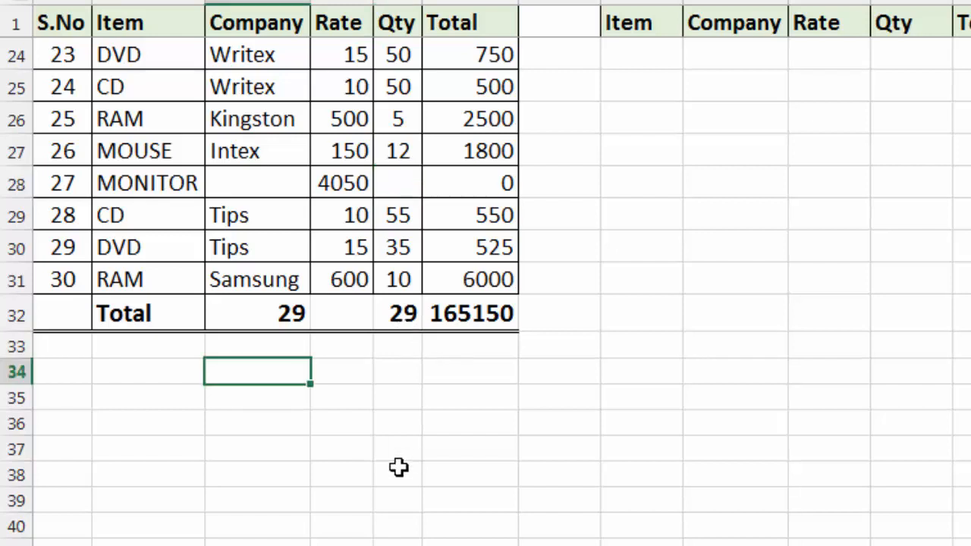
key(ctrl+z)
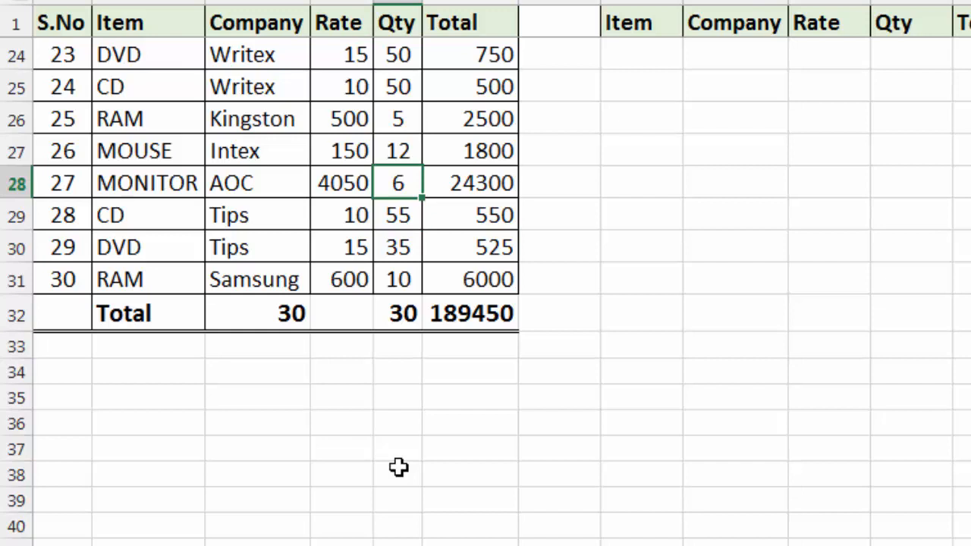
Step: Examine the repeated names in the Company and Item columns and the entries in the Qty column
scroll(399, 467, up, 7)
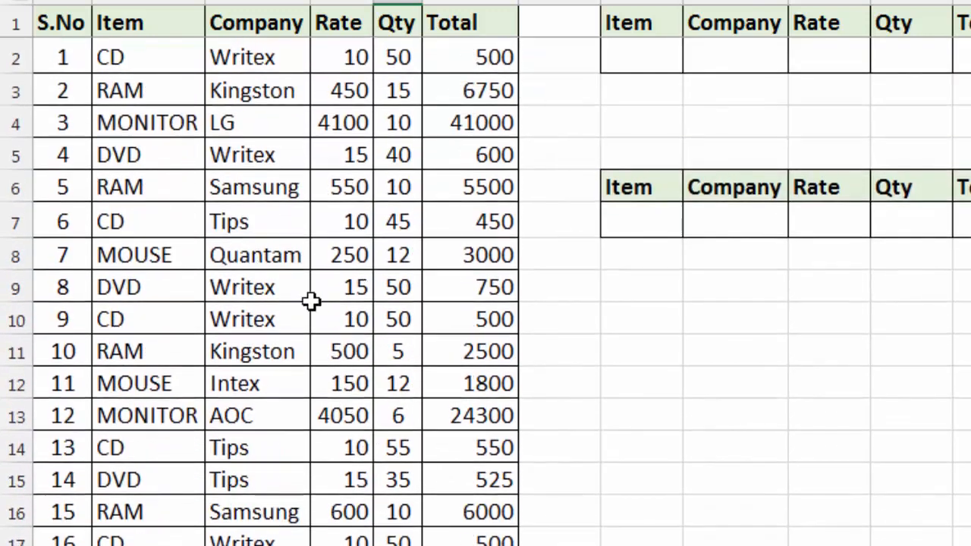
drag(267, 67, 260, 285)
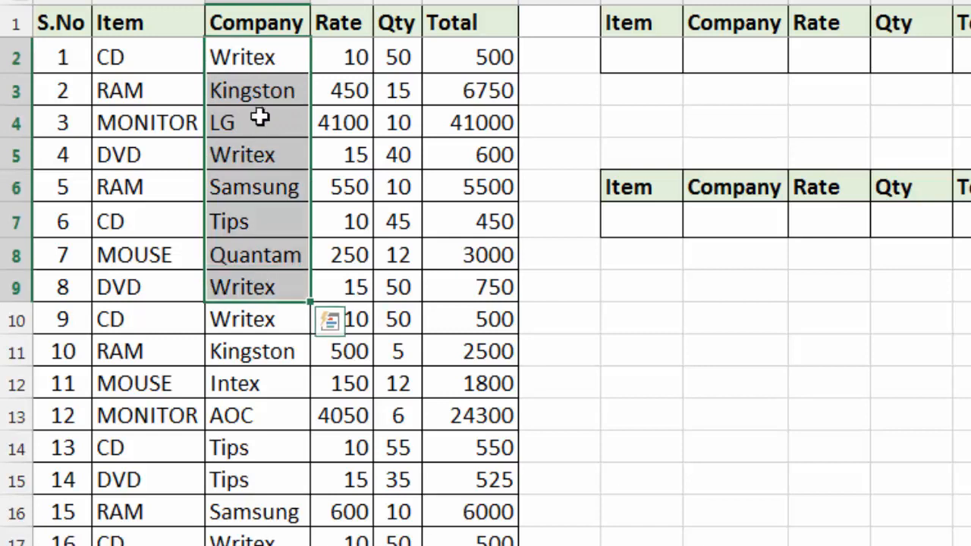
click(259, 56)
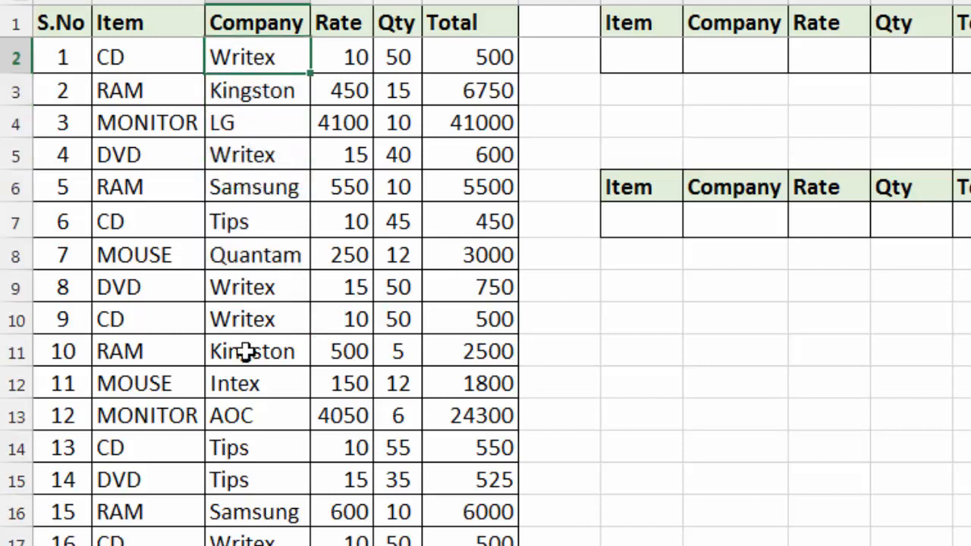
click(255, 226)
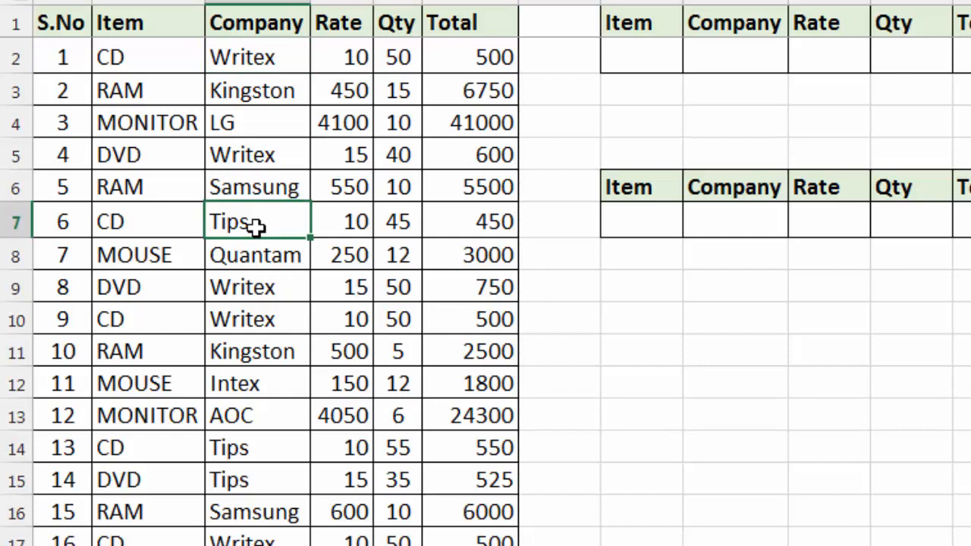
click(170, 91)
click(155, 156)
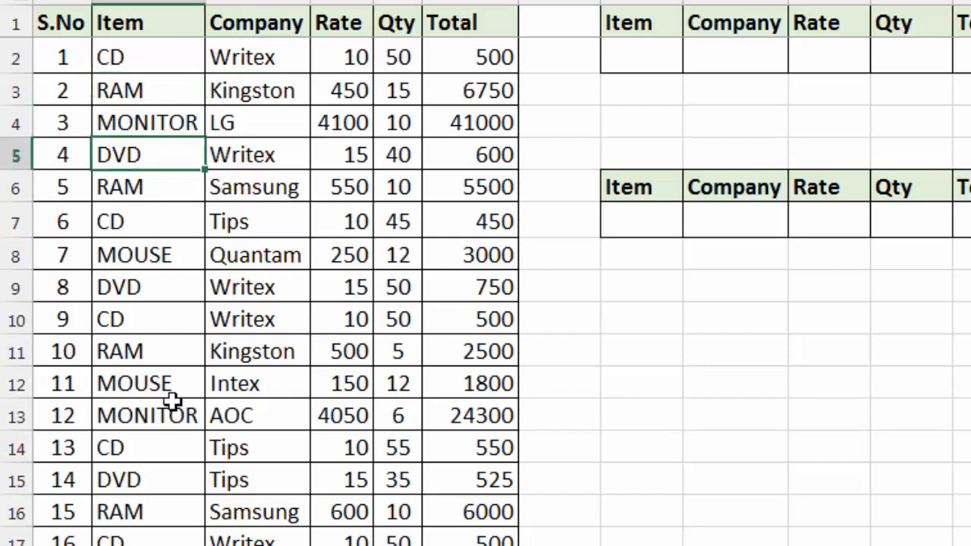
click(156, 353)
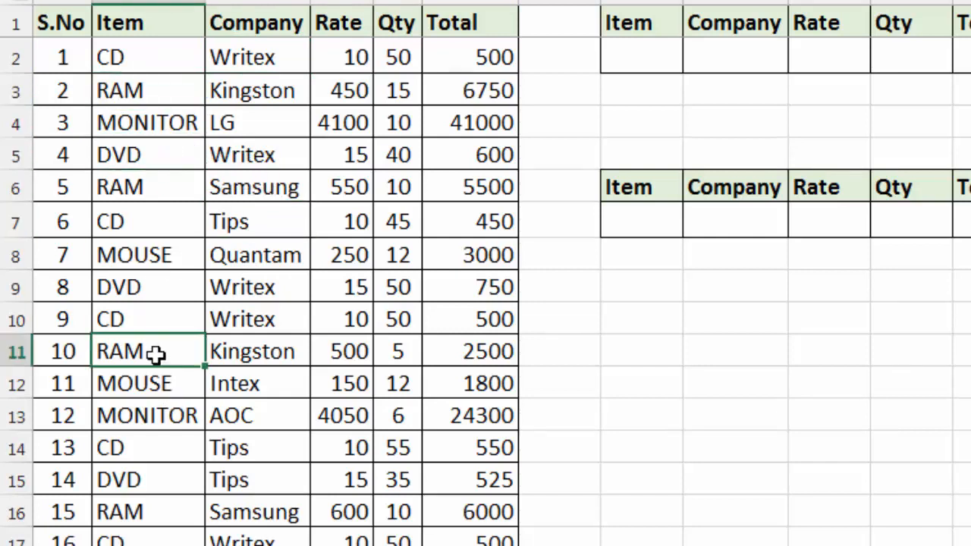
click(406, 255)
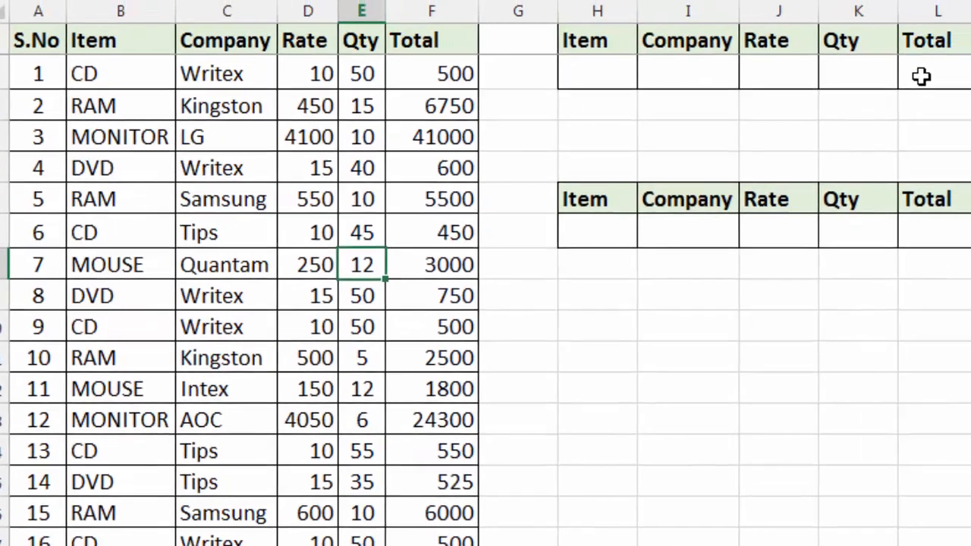
Step: Insert a new column L between Qty and Total in the two empty tables beside the sales data
click(921, 76)
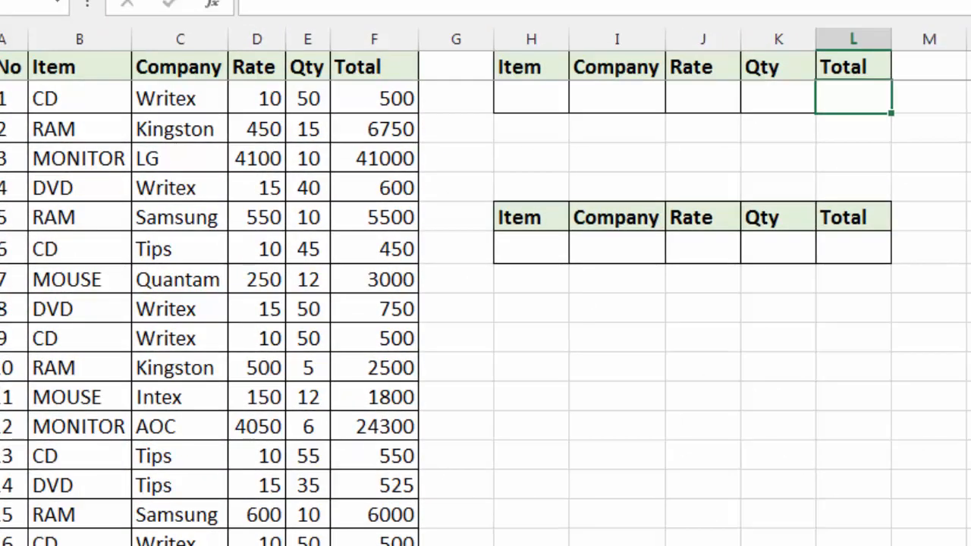
key(alt+i)
key(c)
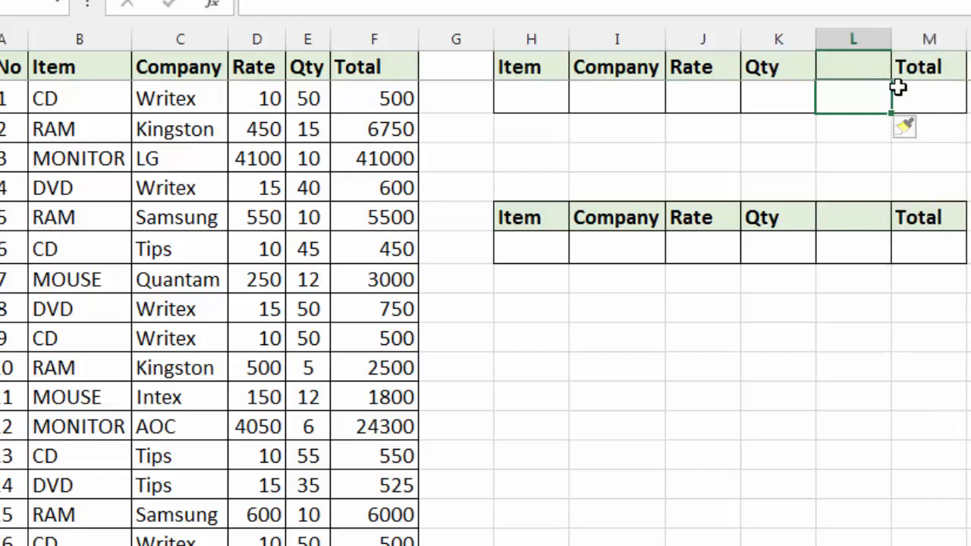
Step: Enter <> as the header of the new column in L1 and L6 of both empty tables
click(843, 65)
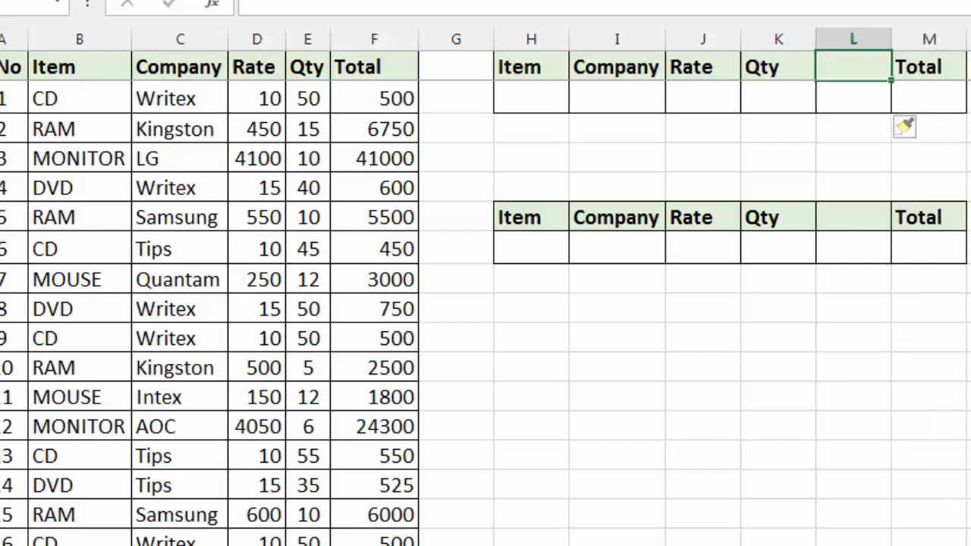
text(<>)
key(Return)
key(Down)
key(Down)
key(Down)
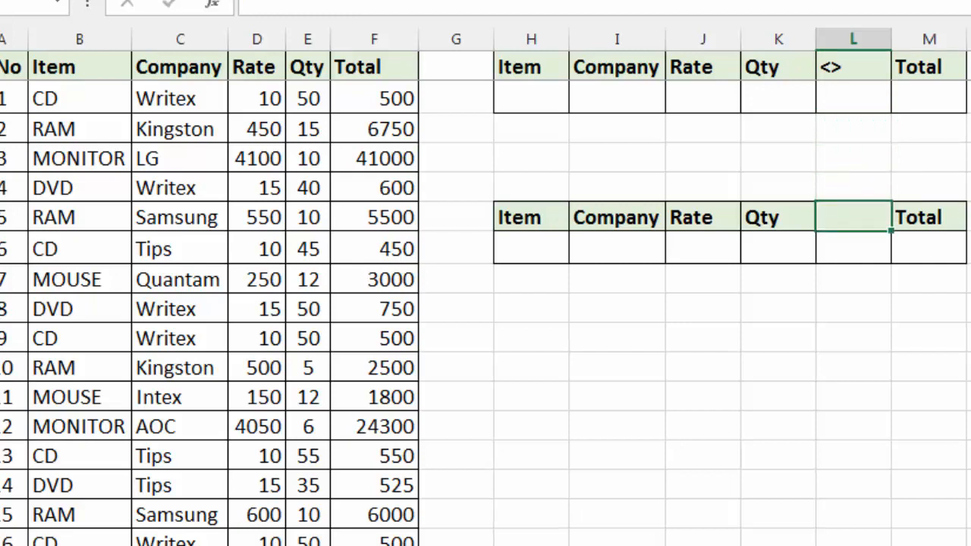
text(<>)
key(Return)
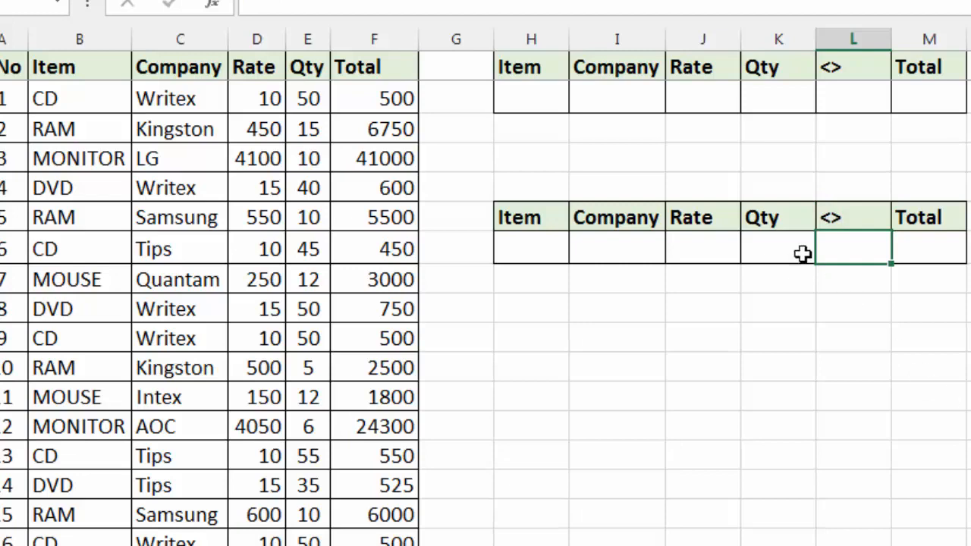
Step: Enter the formula =countif(B2:B31,"cd") in cell K4 to count the CD entries in the Item column
click(931, 96)
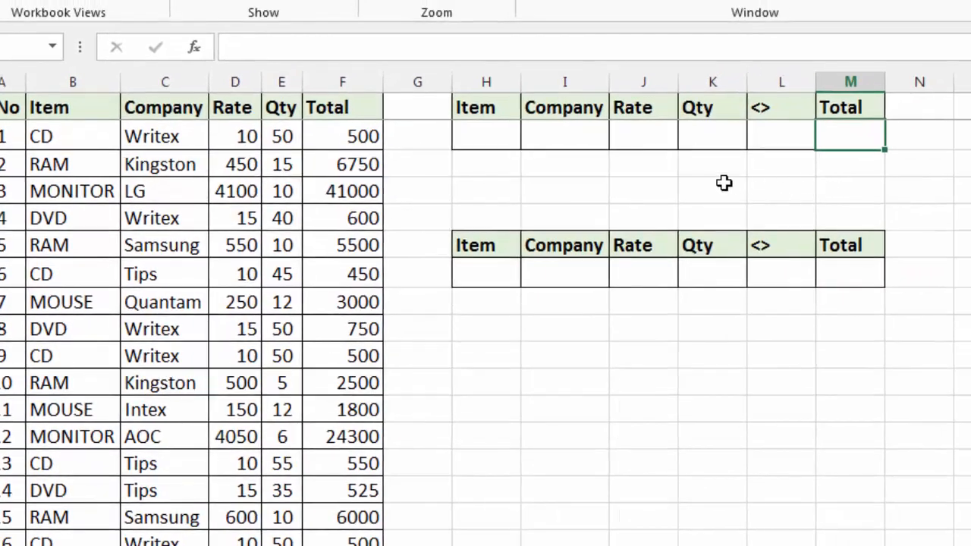
click(754, 161)
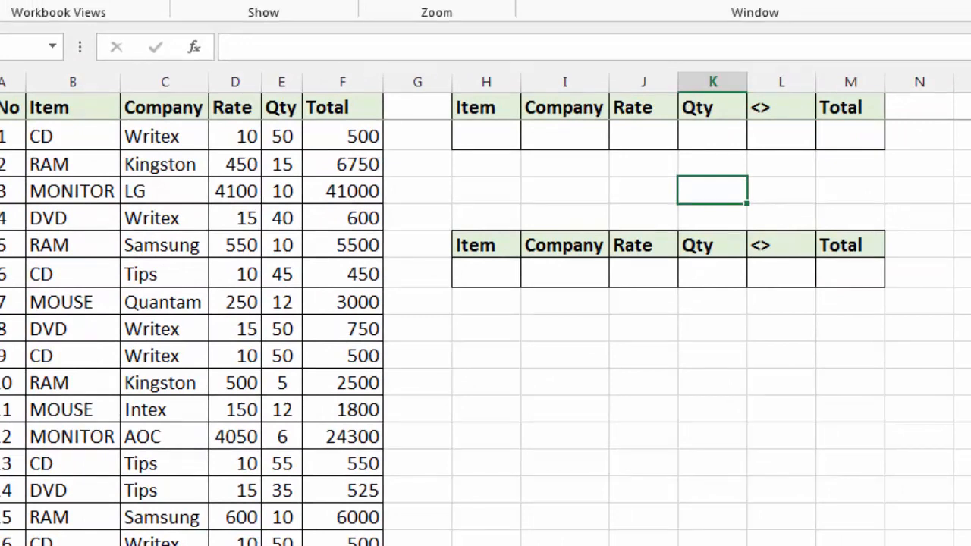
text(=count)
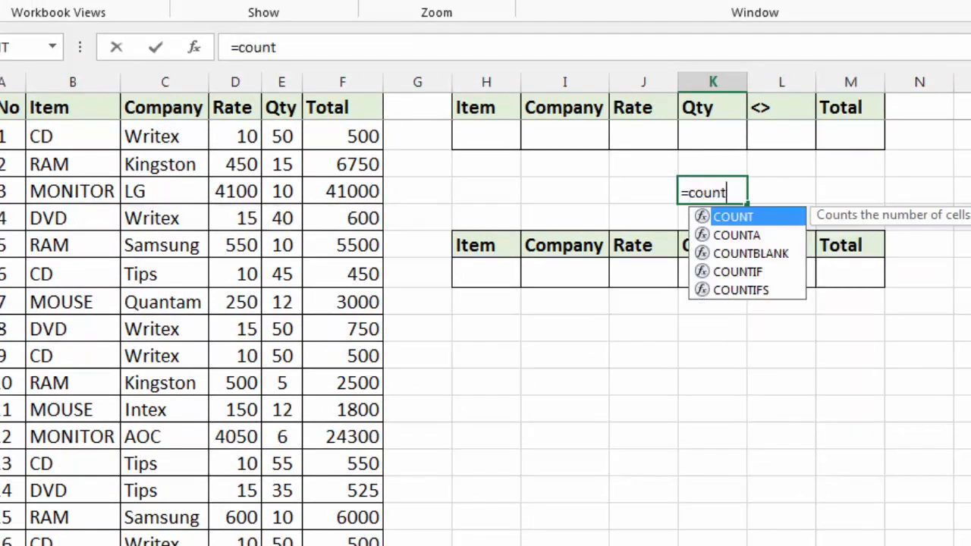
text(if()
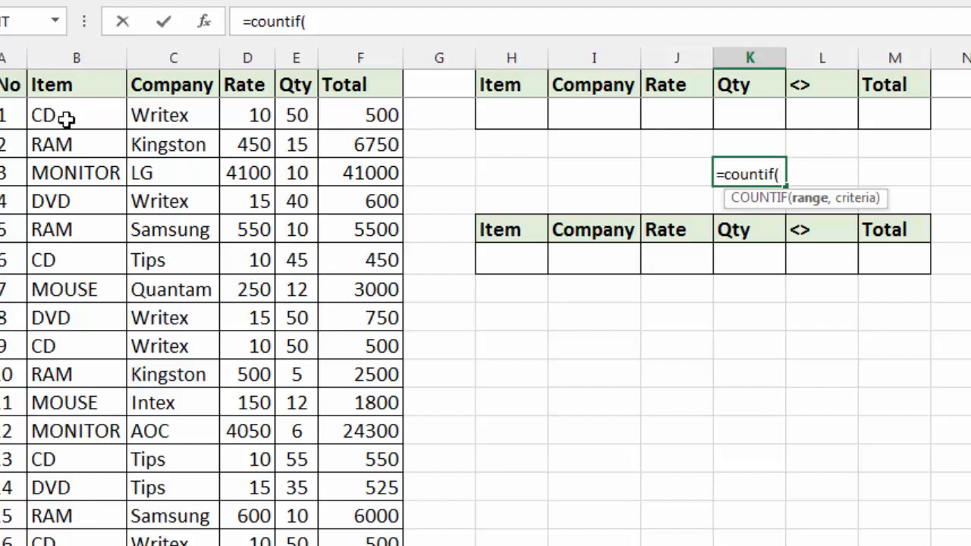
drag(63, 108, 67, 515)
scroll(296, 479, up, 5)
text(,)
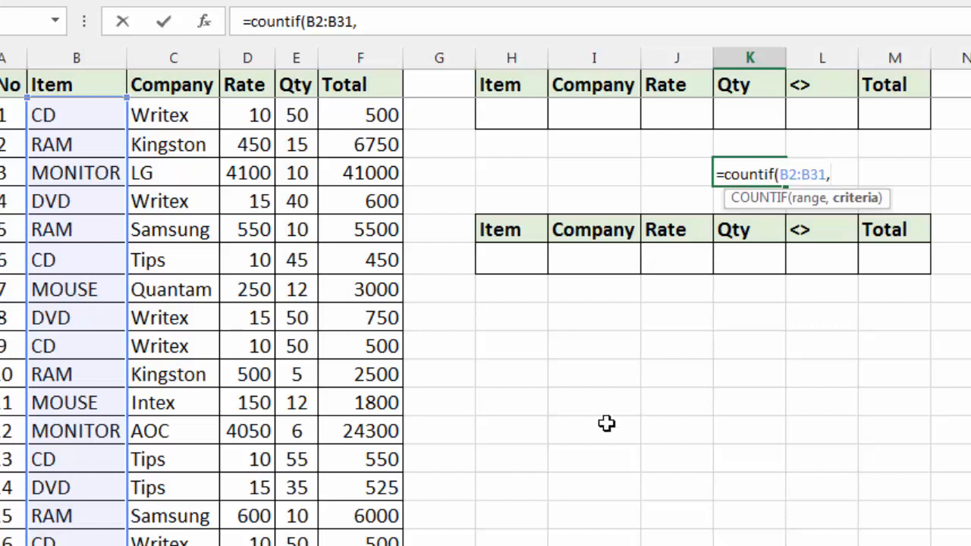
text("cd"))
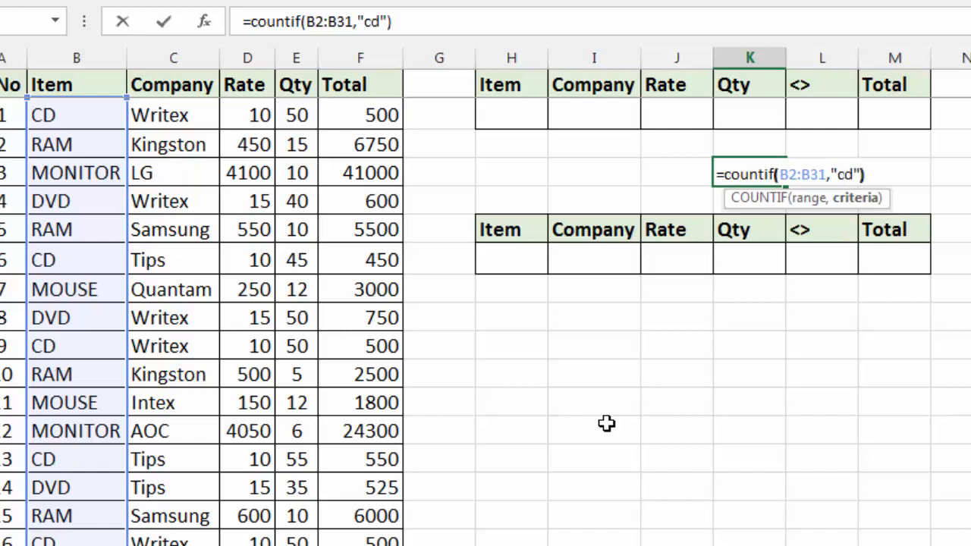
key(Return)
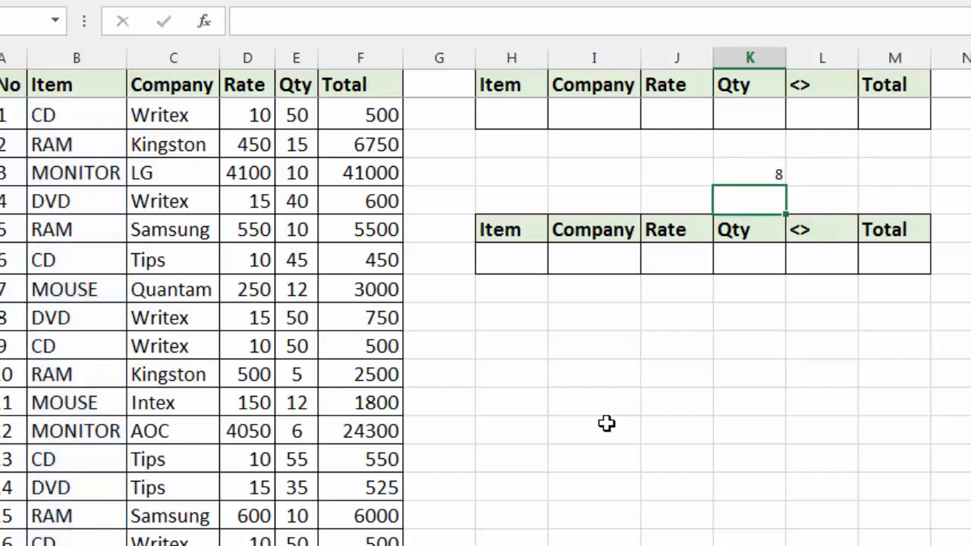
Step: Clear the formula in K4 and enter =countif(B2:B31,H2) in M2, taking the item criterion from H2
key(Up)
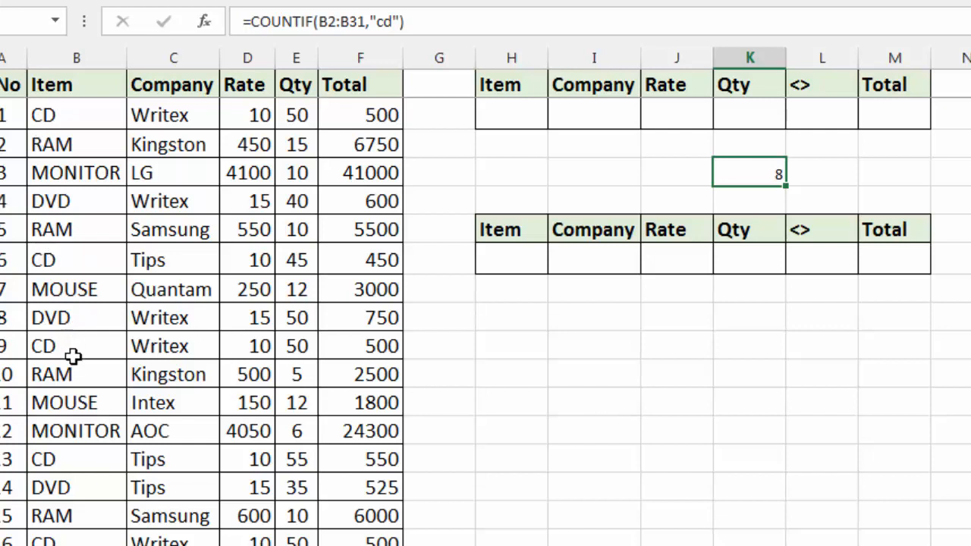
key(Delete)
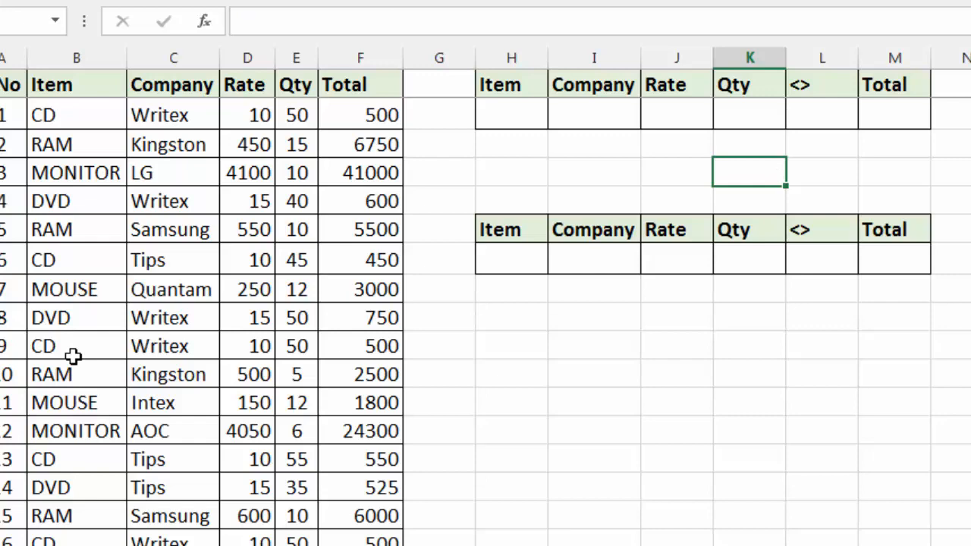
click(883, 113)
text(=count)
text(if()
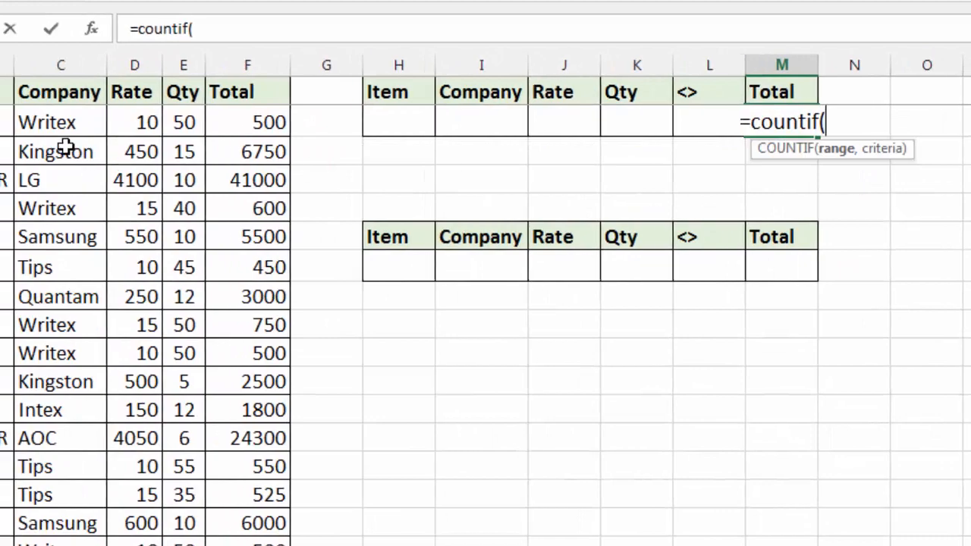
drag(96, 114, 98, 497)
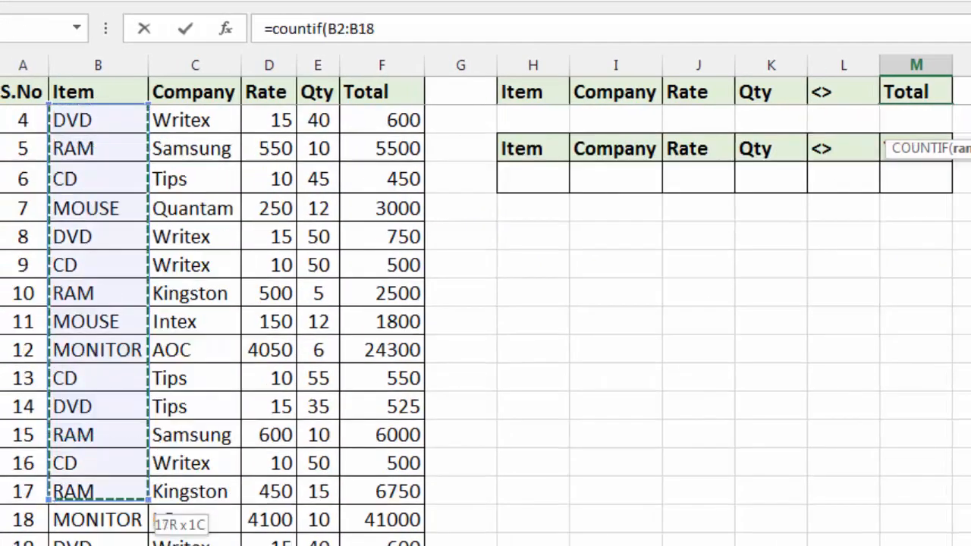
text(,)
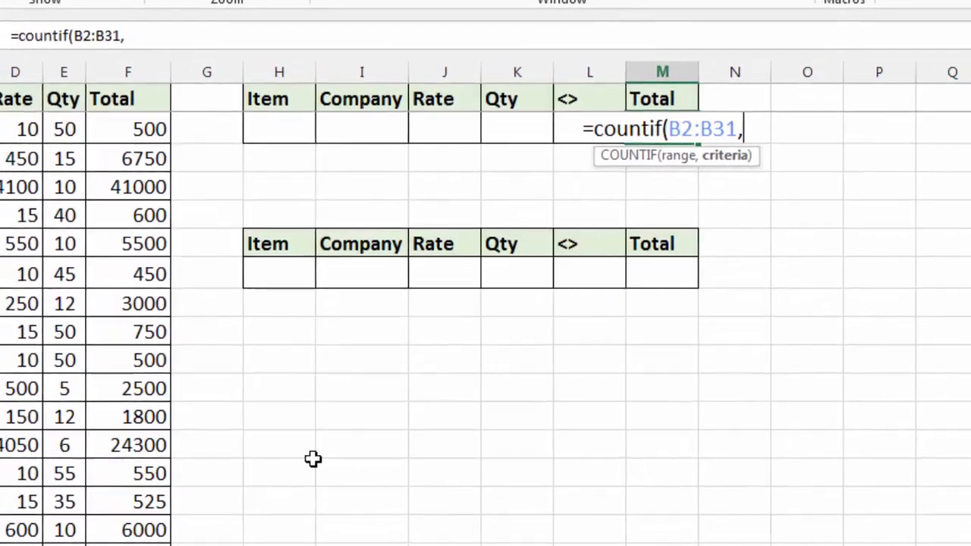
click(267, 129)
text())
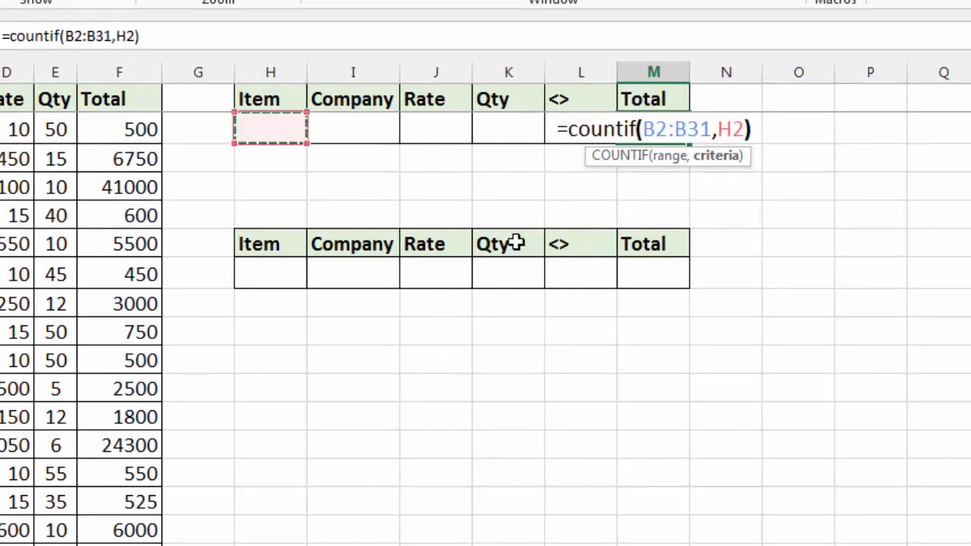
key(Return)
Step: Enter Ram as the item criterion in H2 of the upper table
key(Up)
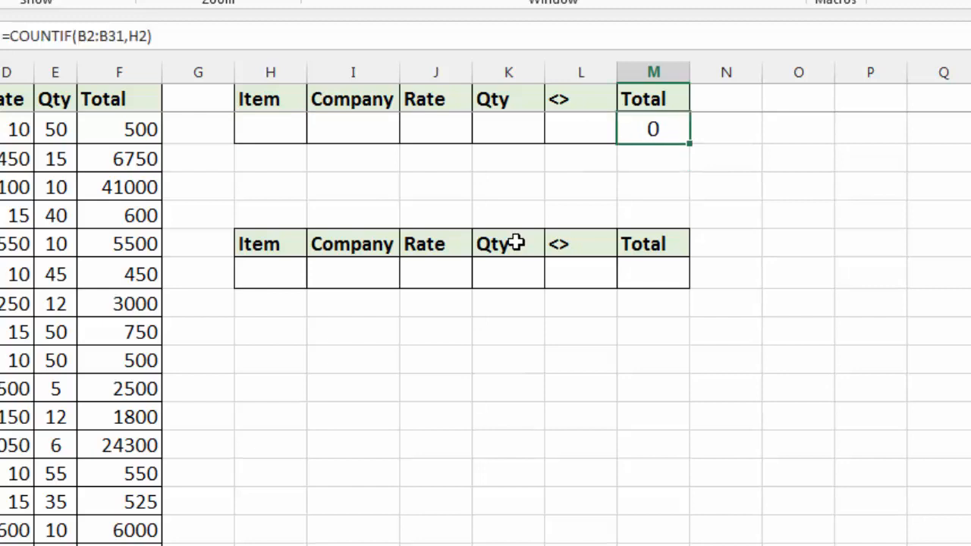
key(Left)
key(Left)
key(Left)
key(Left)
key(Left)
key(Right)
key(Left)
text(Ram)
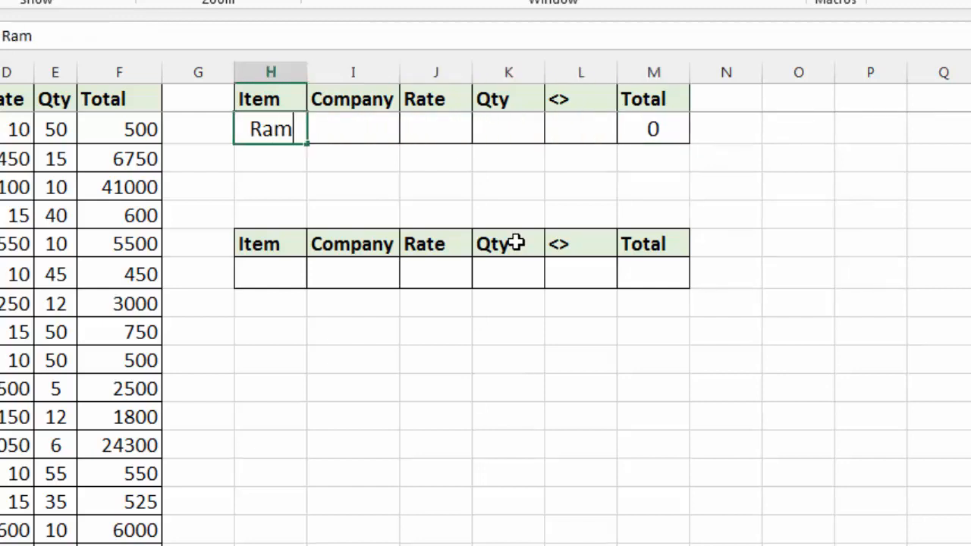
key(Return)
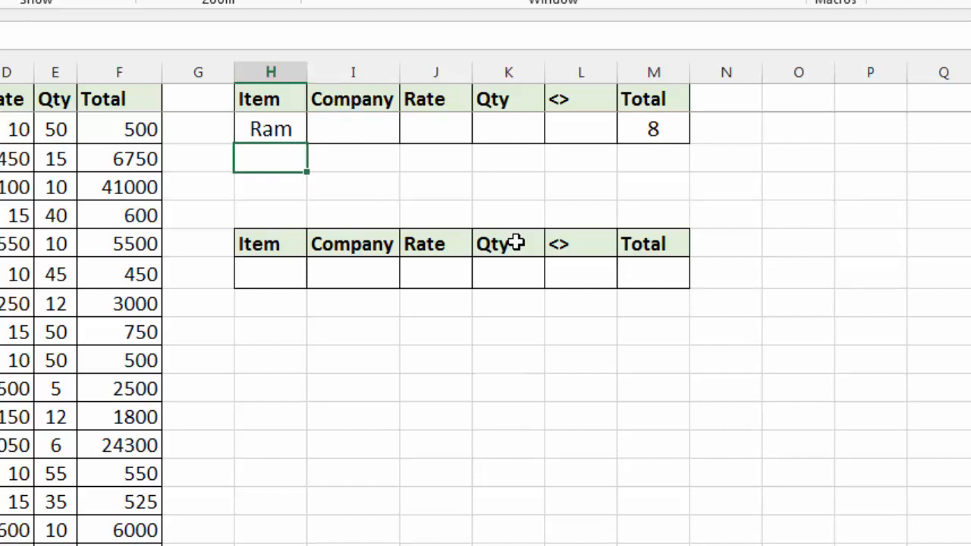
Step: Replace the item criterion in H2 with monitor
key(Up)
text(monitor)
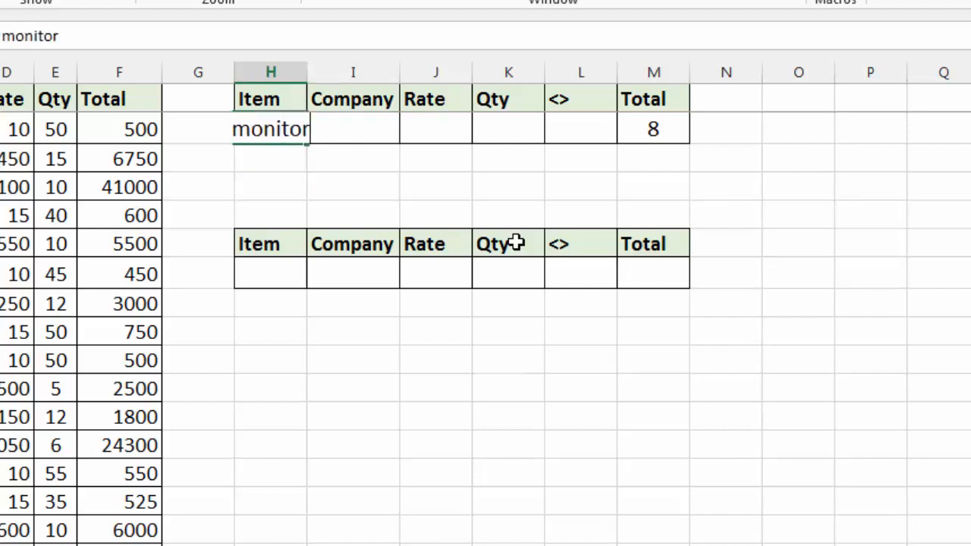
key(Return)
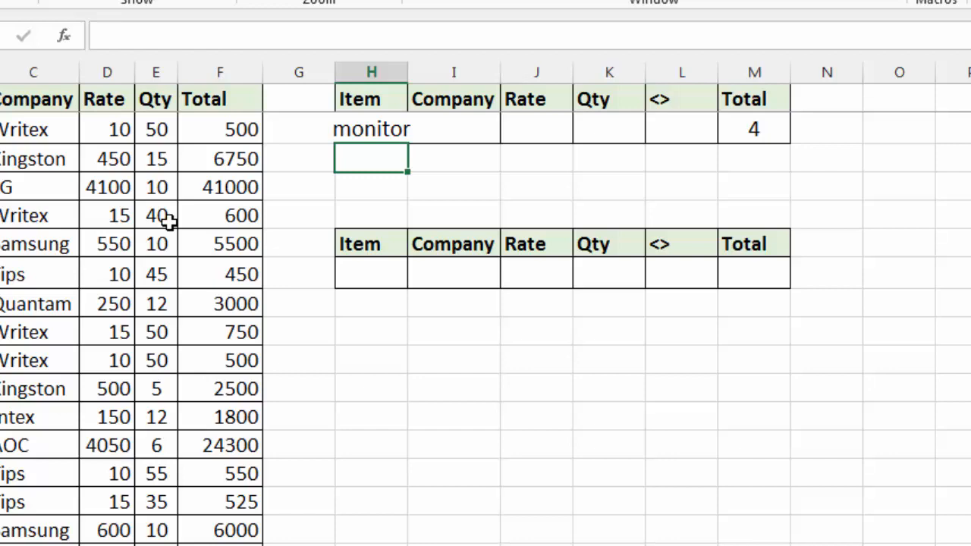
Step: Change the COUNTIF formula in M2 to =COUNTIF(E2:E31,K2) so it counts the Qty column against K2
click(753, 132)
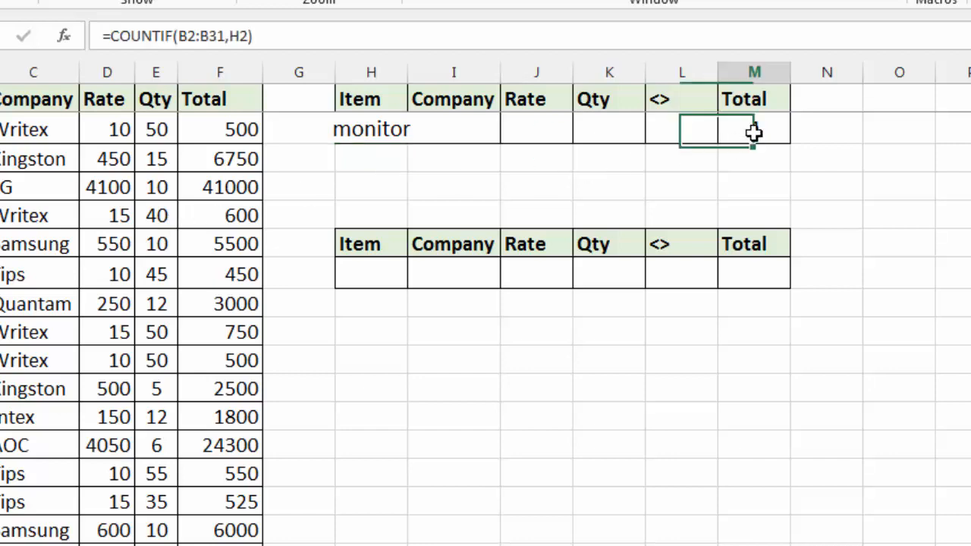
double_click(754, 132)
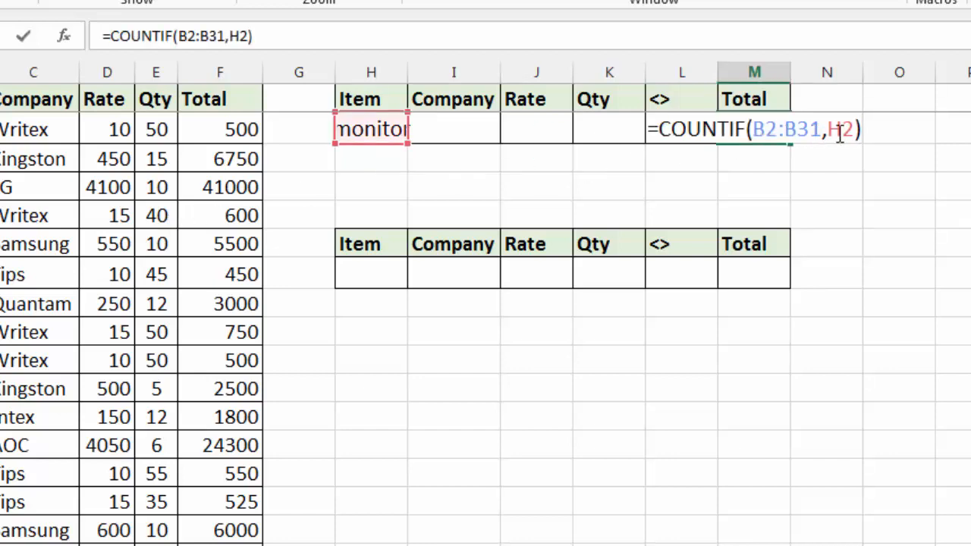
key(BackSpace)
key(BackSpace)
key(BackSpace)
key(BackSpace)
key(BackSpace)
key(BackSpace)
key(BackSpace)
key(BackSpace)
key(BackSpace)
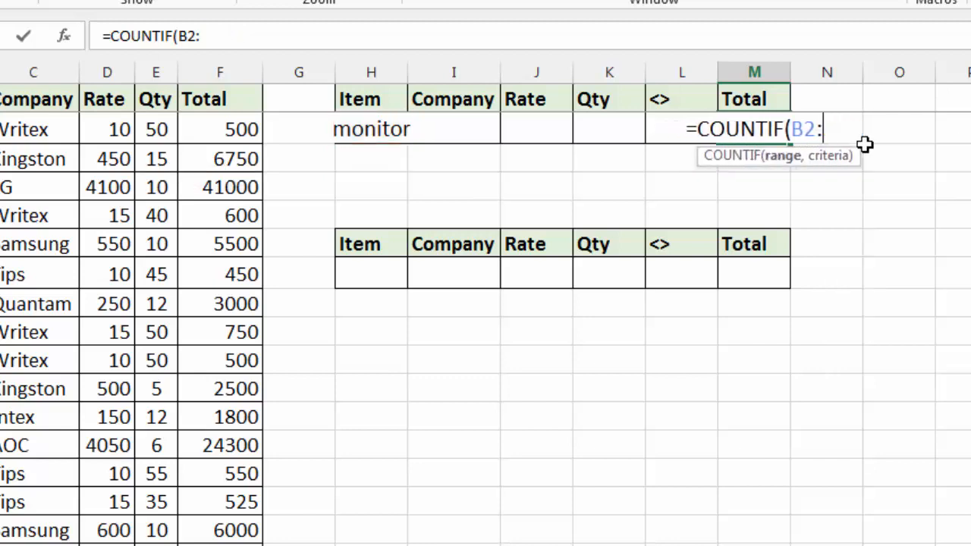
key(BackSpace)
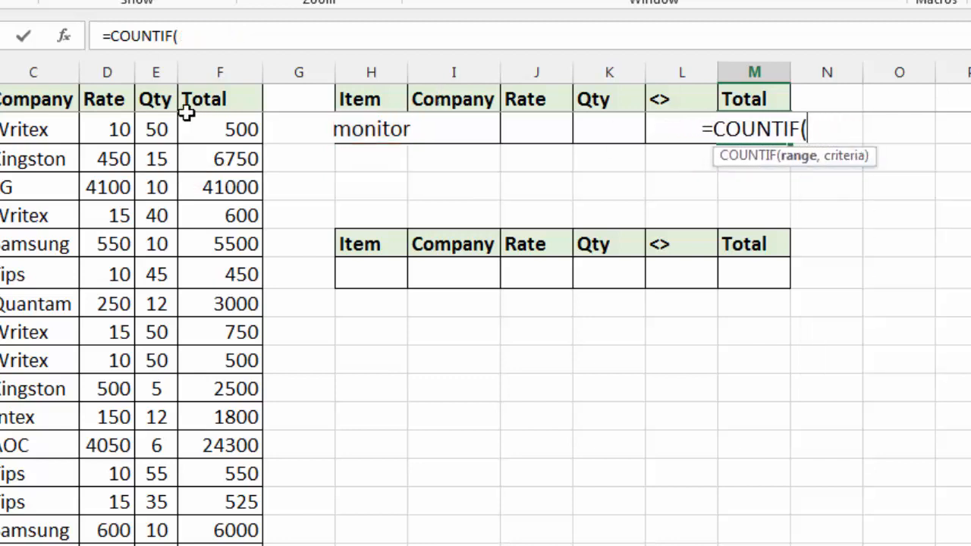
drag(156, 125, 148, 465)
text(,)
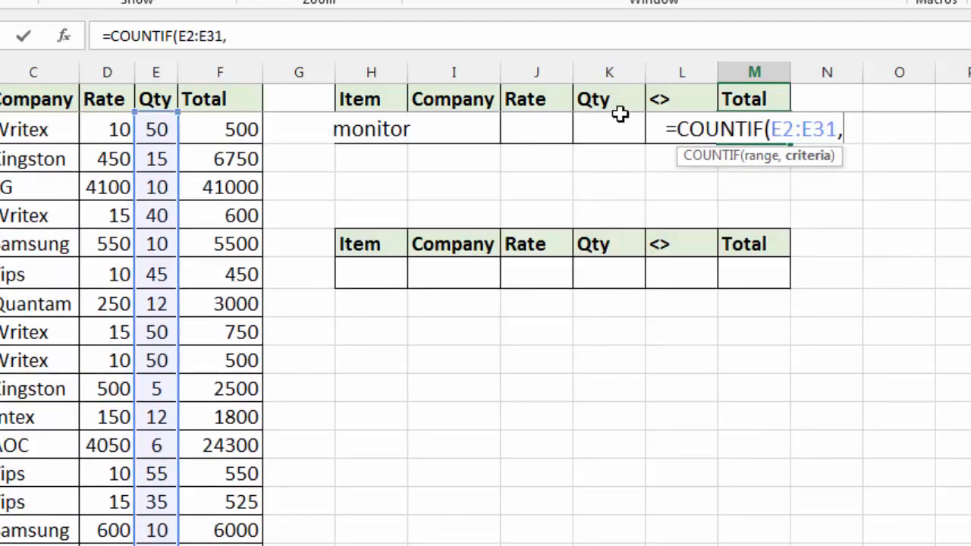
click(596, 132)
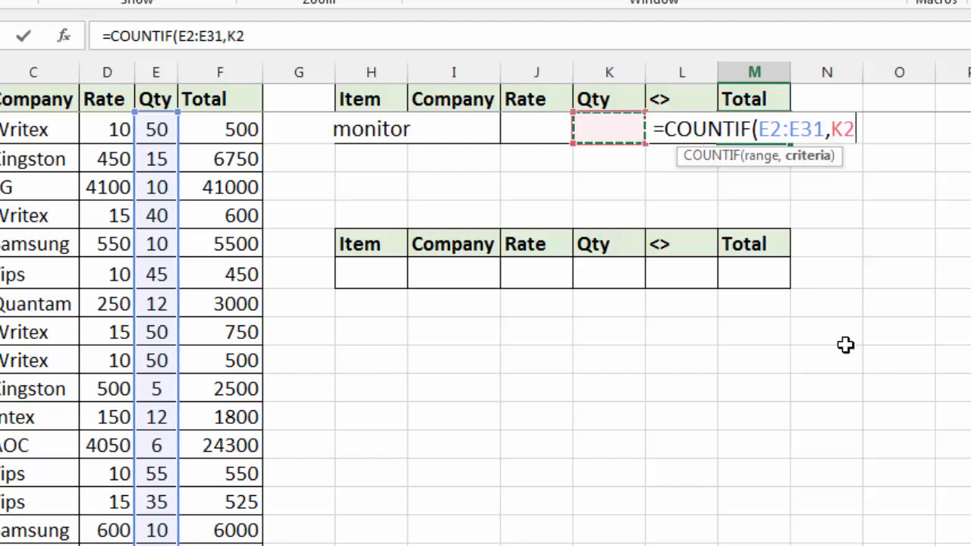
text())
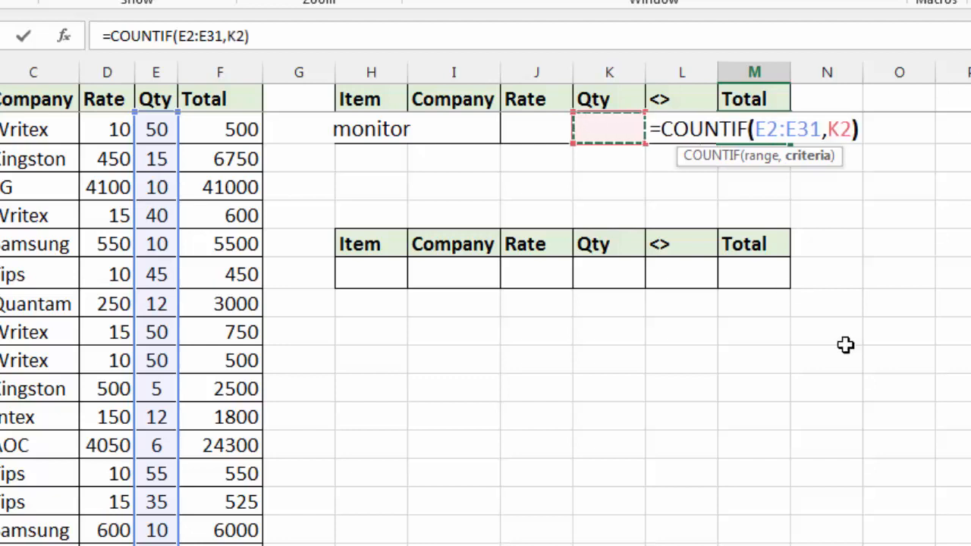
key(Return)
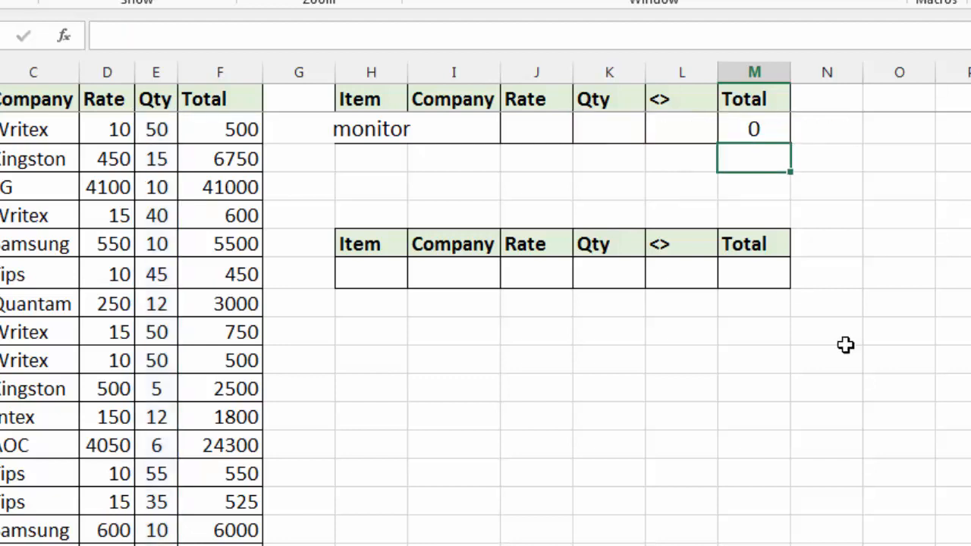
Step: Enter <30 as the quantity criterion in K2 of the upper table
key(Up)
key(Left)
key(Left)
text(<30)
key(Return)
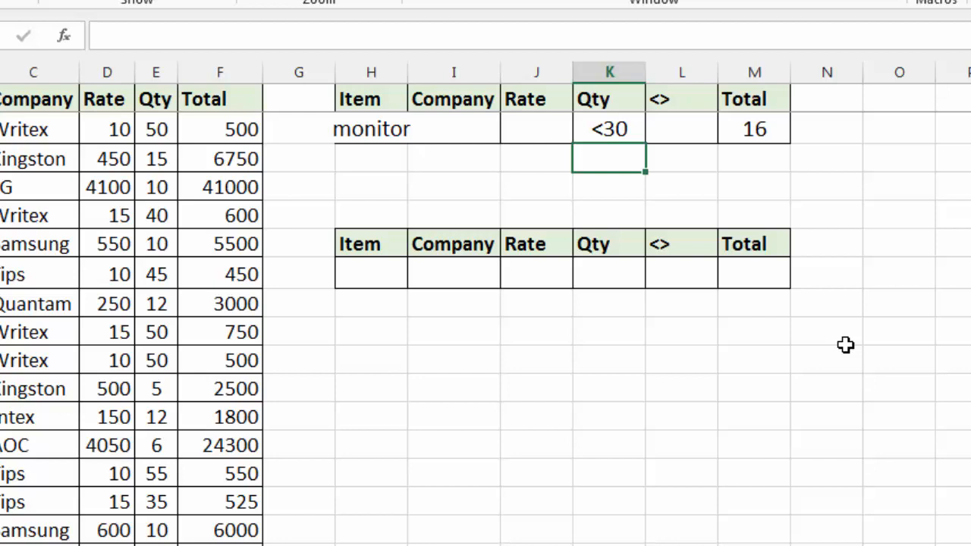
Step: Change the quantity criterion in K2 to <=30
key(Up)
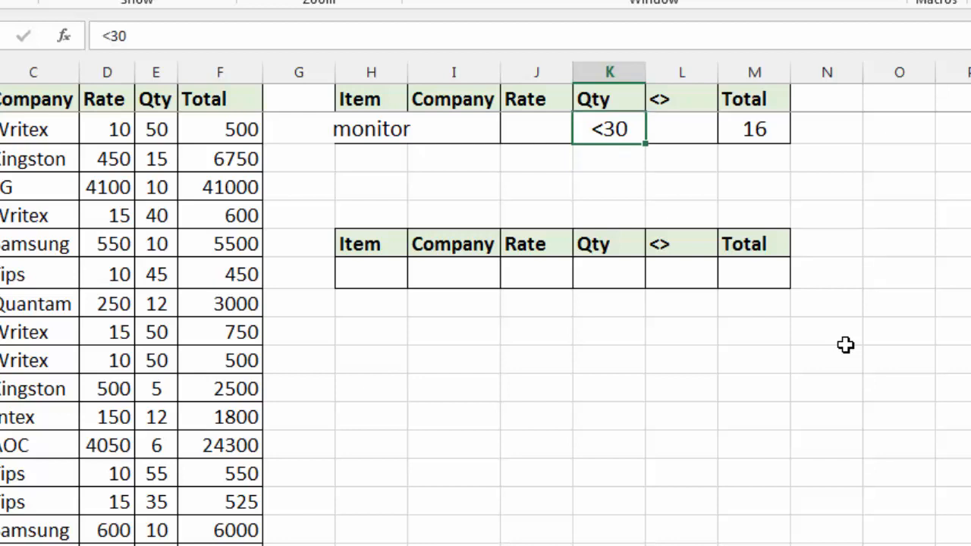
text(<=30)
key(Return)
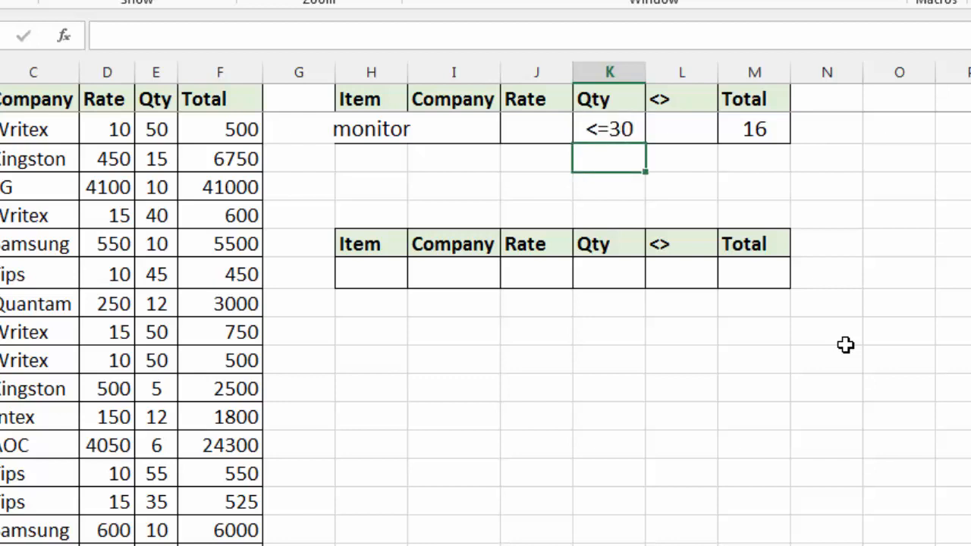
Step: Change the quantity criterion in K2 to >30
key(Up)
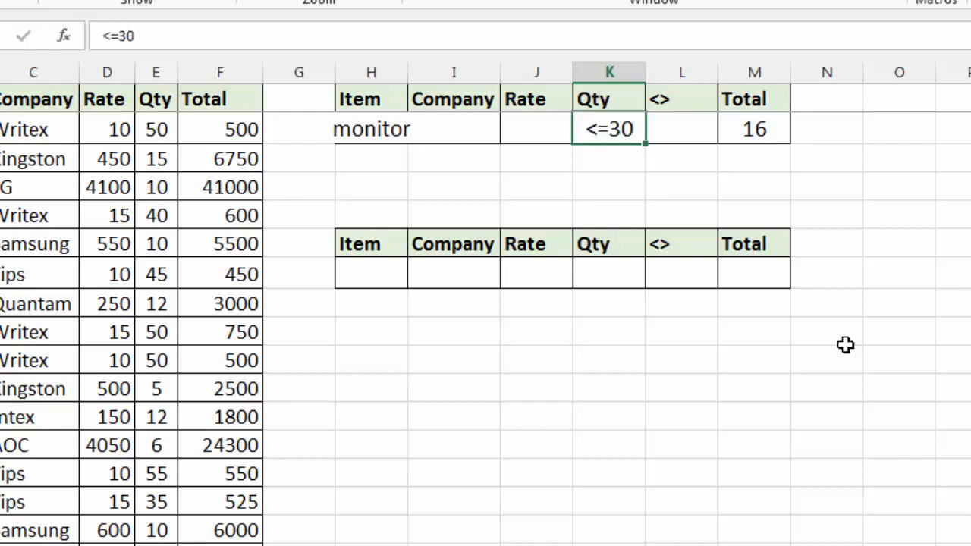
text(>30)
key(Return)
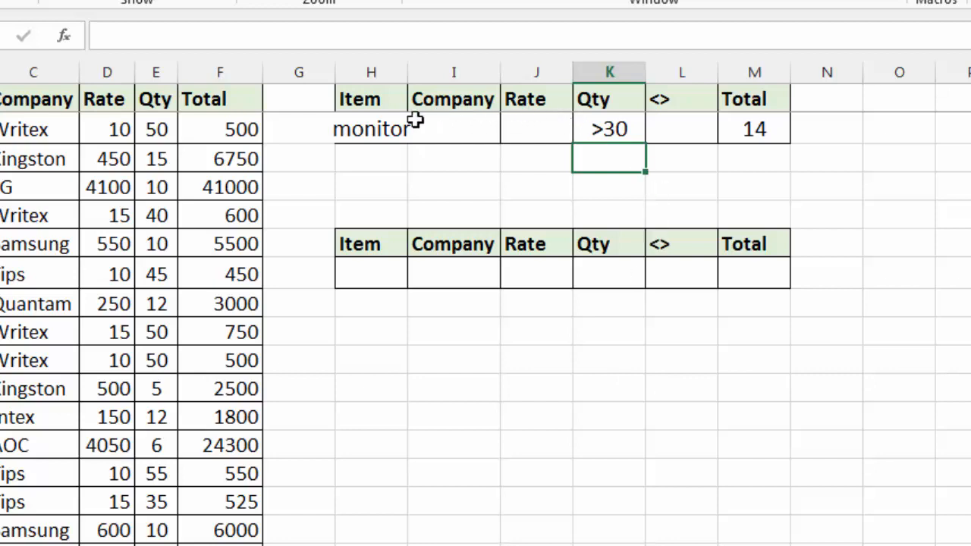
click(363, 128)
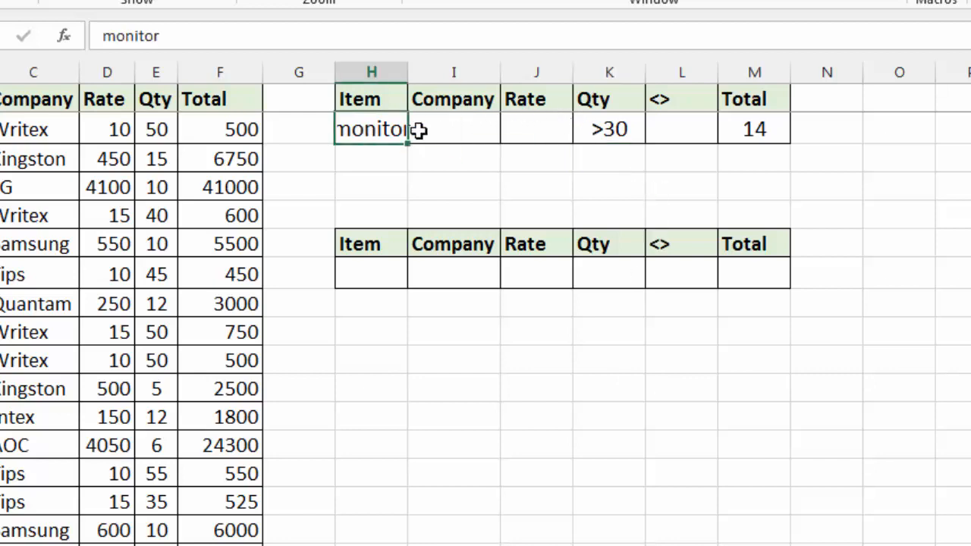
click(463, 124)
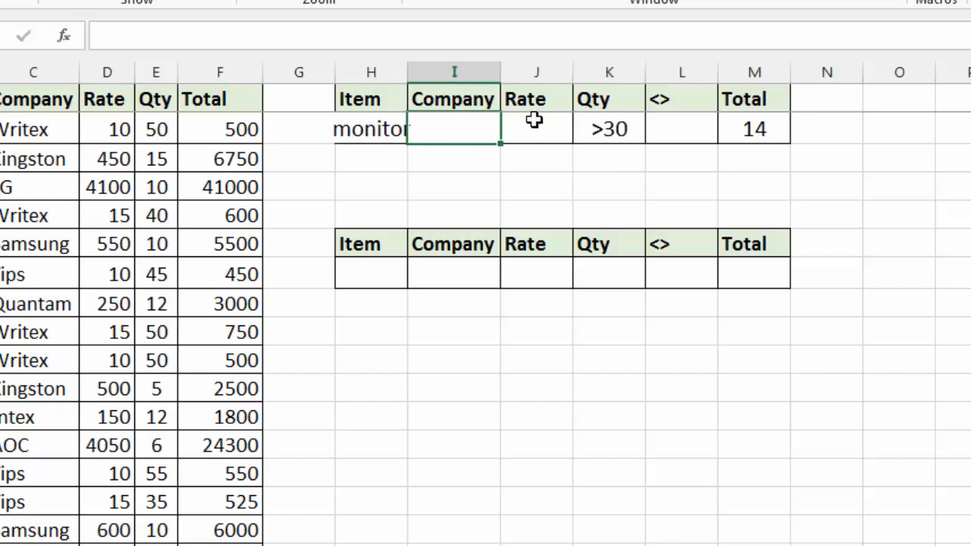
click(596, 130)
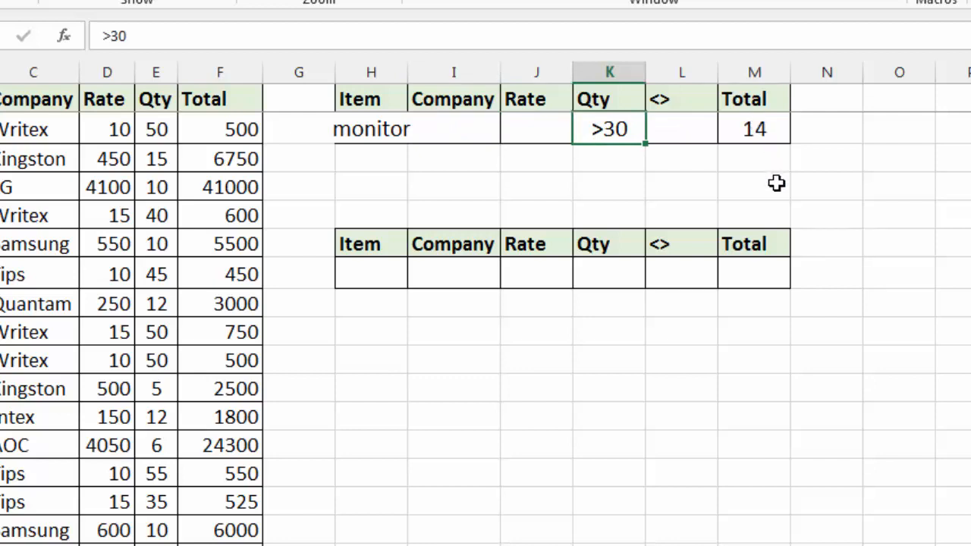
Step: Start a COUNTIFS formula in M7 of the lower table with the Item range B2:B31 and criterion cell H7
click(757, 273)
text(=)
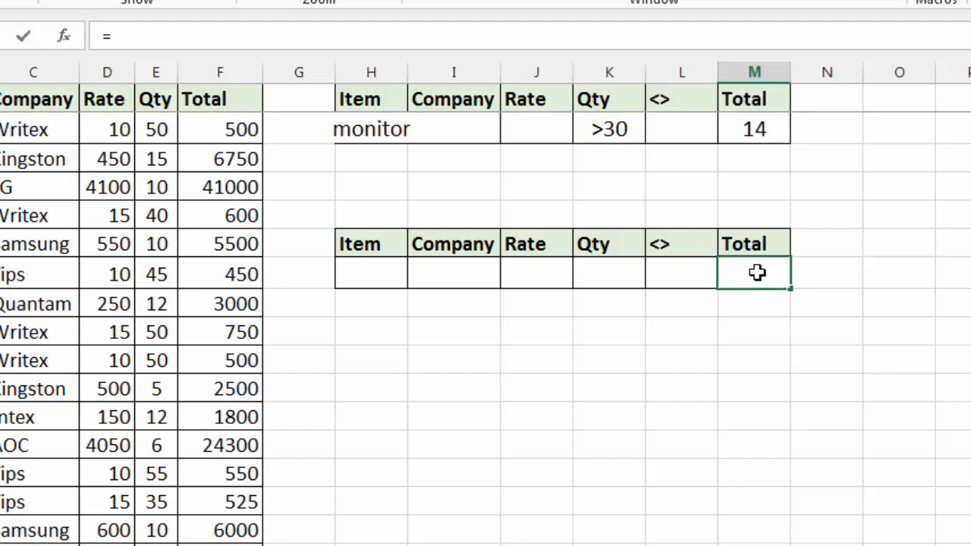
text(countifs)
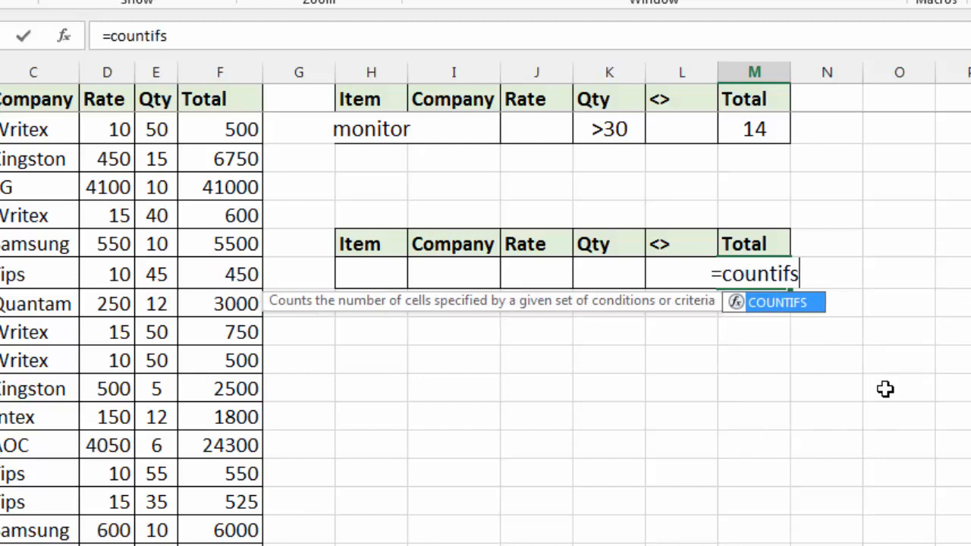
text(()
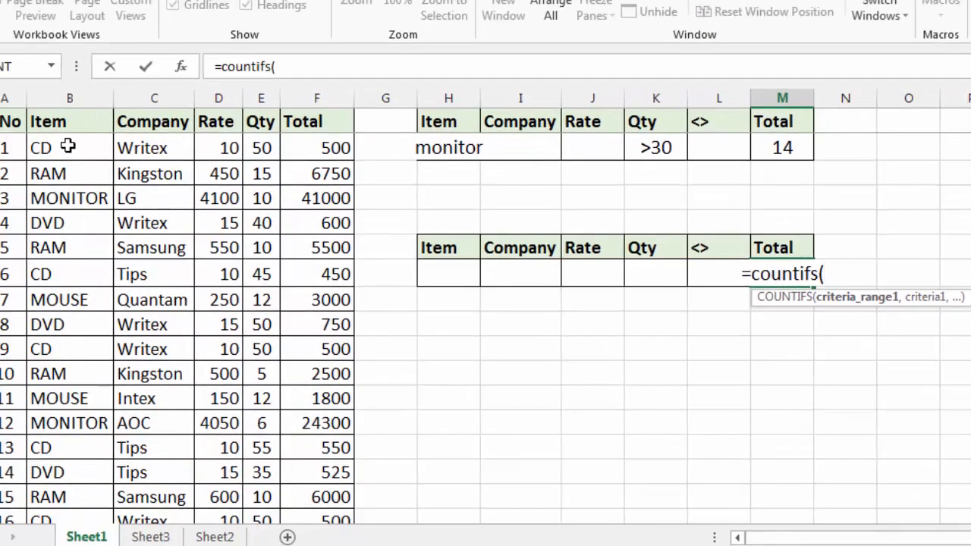
drag(68, 147, 65, 464)
text(,)
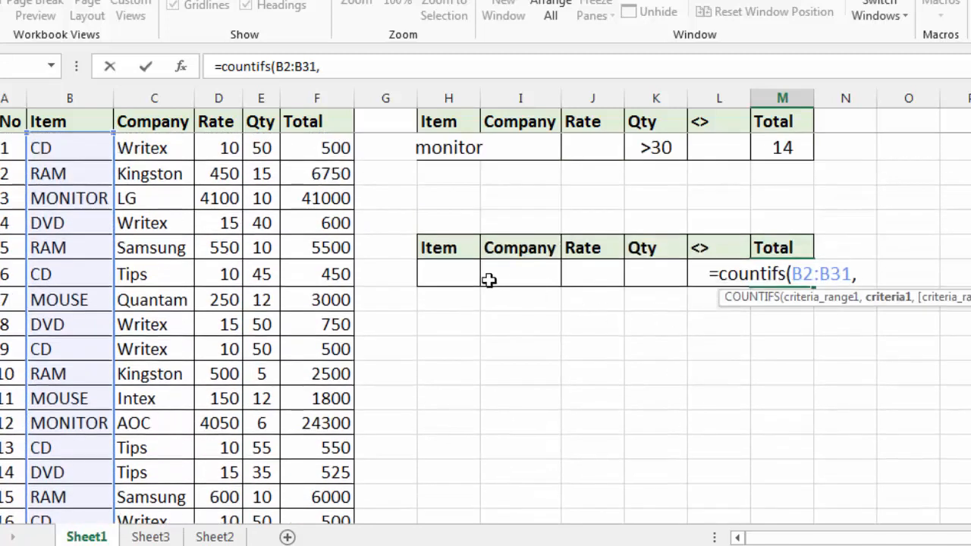
click(464, 278)
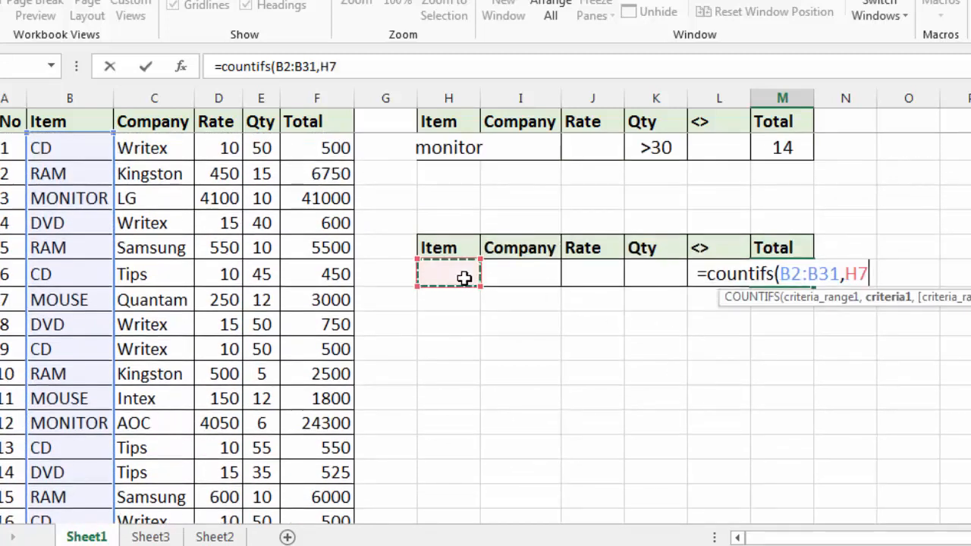
text(,)
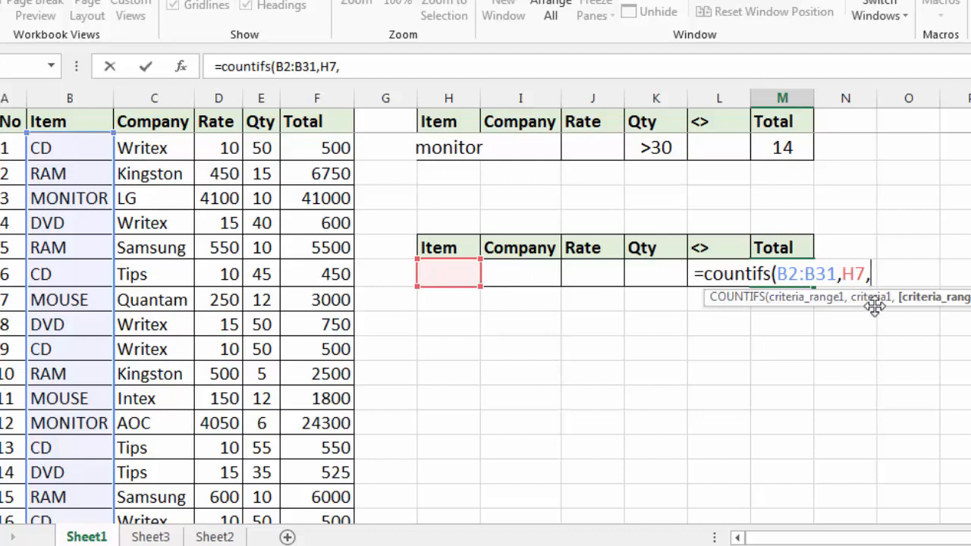
Step: Add the Company range C2:C31 with criterion cell I7 as the second condition of the COUNTIFS formula in M7
drag(169, 143, 174, 522)
text(,)
scroll(407, 462, up, 3)
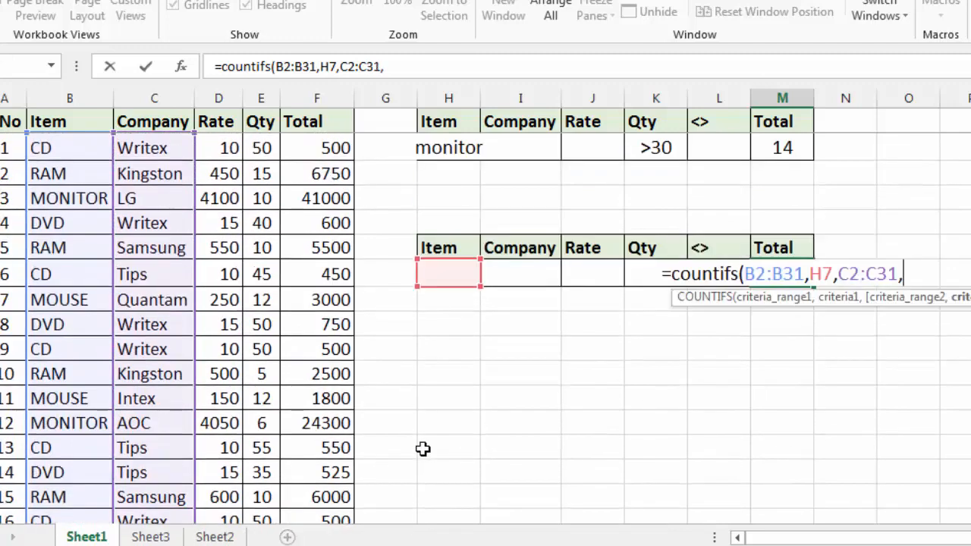
click(522, 274)
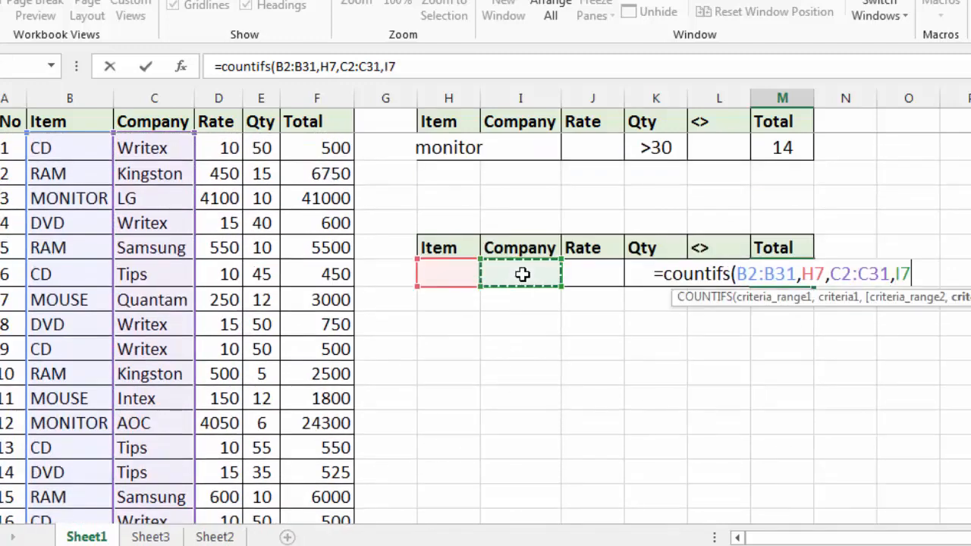
text(,)
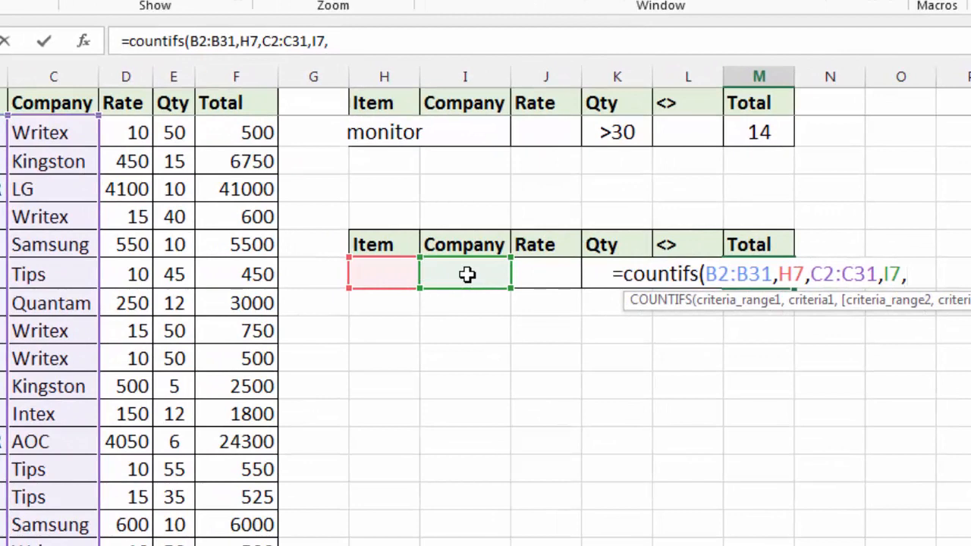
Step: Add the Qty range E2:E31 with criterion cell K7 as the third condition and complete the COUNTIFS formula in M7
drag(125, 133, 129, 162)
drag(134, 391, 138, 467)
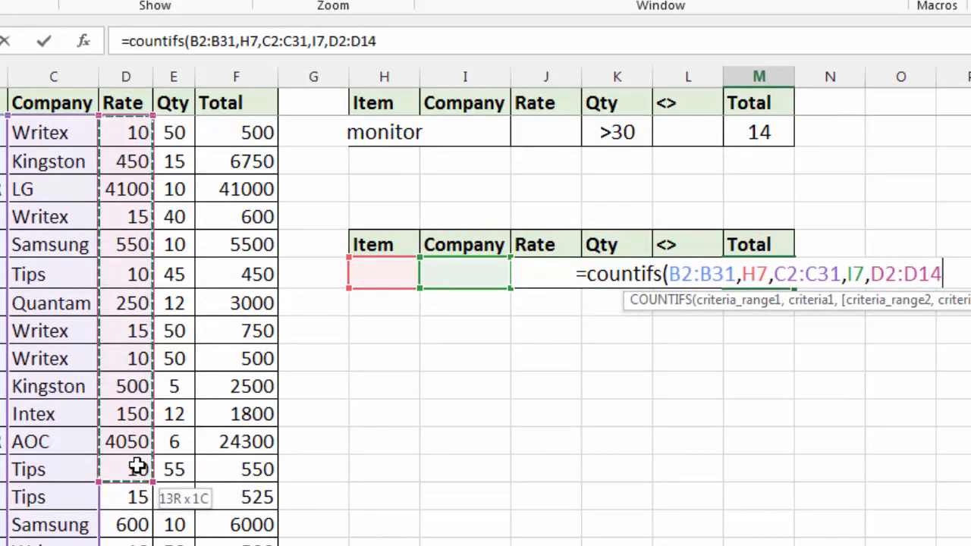
drag(173, 133, 174, 512)
text(,)
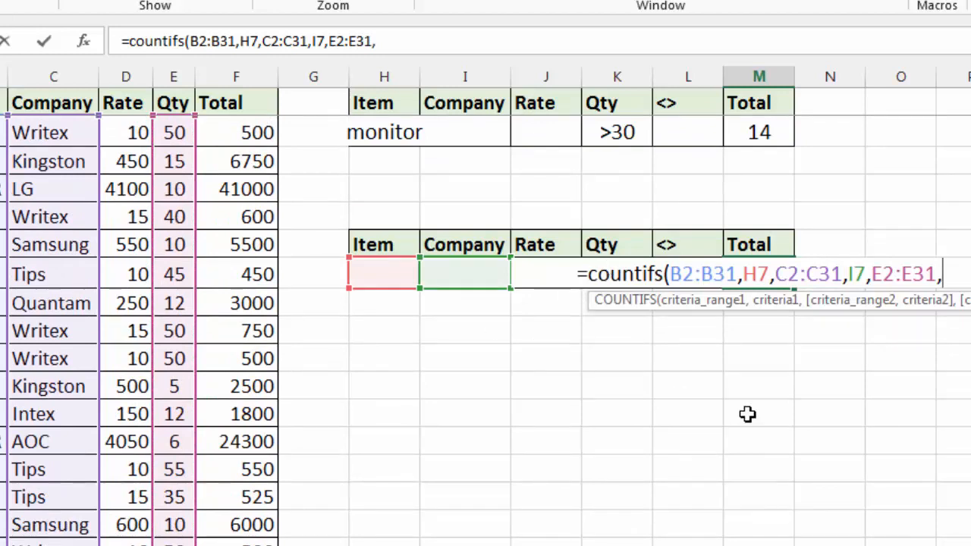
text(L7)
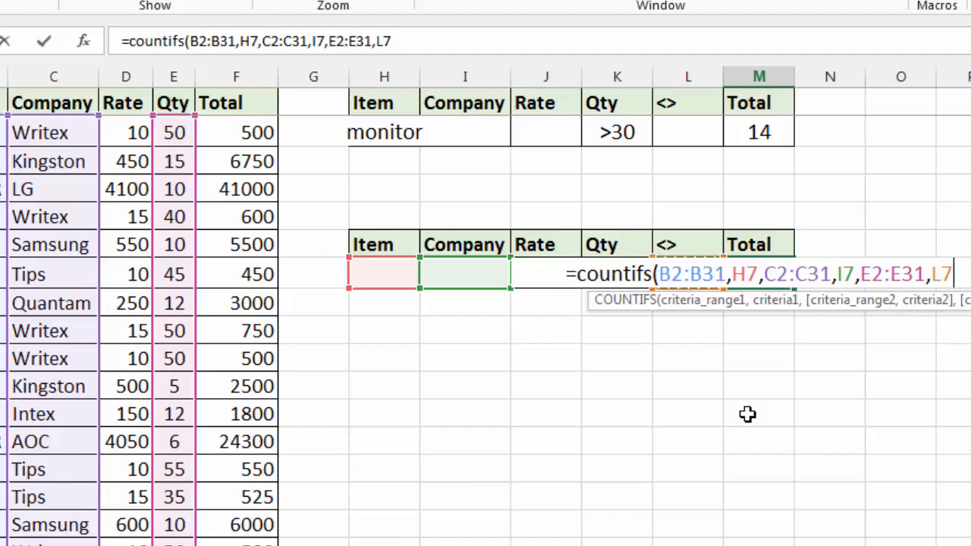
key(Left)
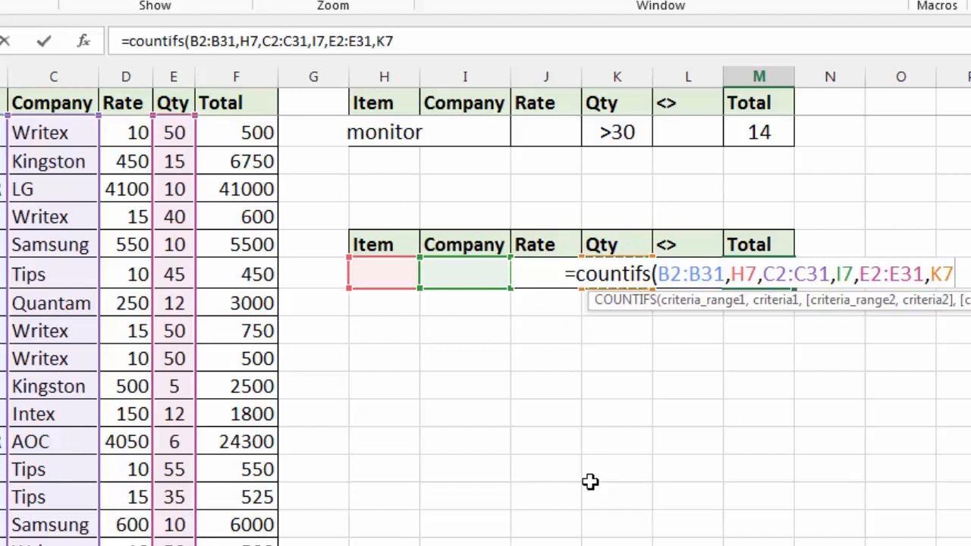
text())
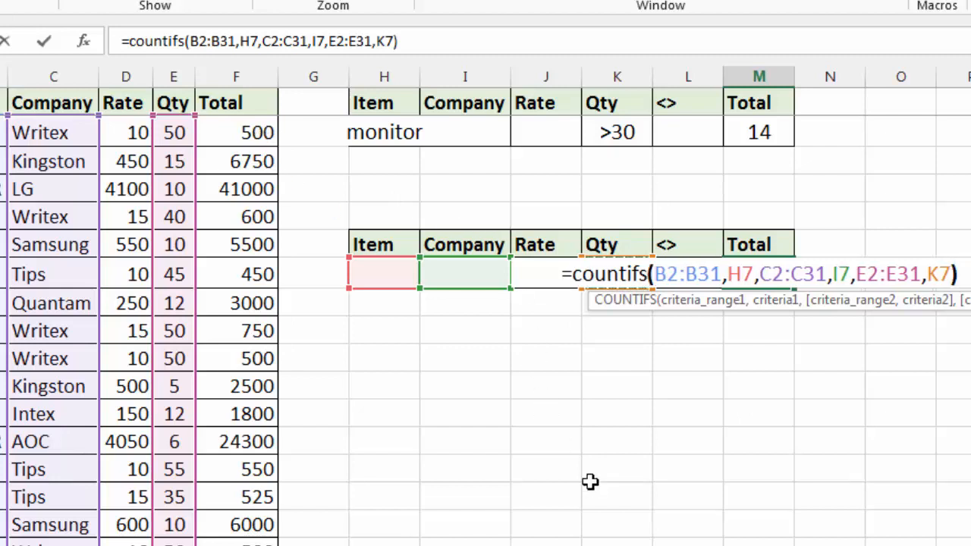
key(Return)
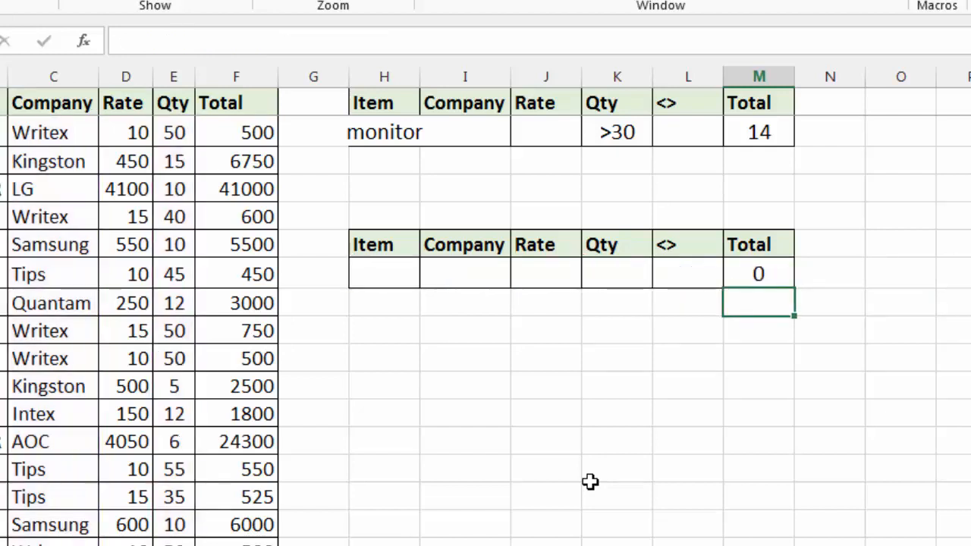
Step: Enter Ram as the Item criterion in H7 and kingston as the Company criterion in I7
key(Up)
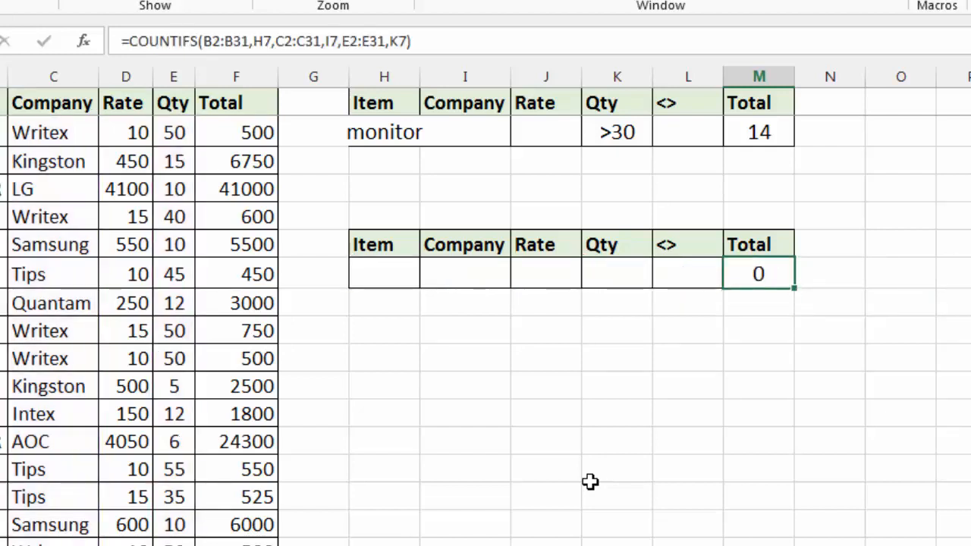
key(Left)
key(Left)
key(Left)
key(Left)
key(Left)
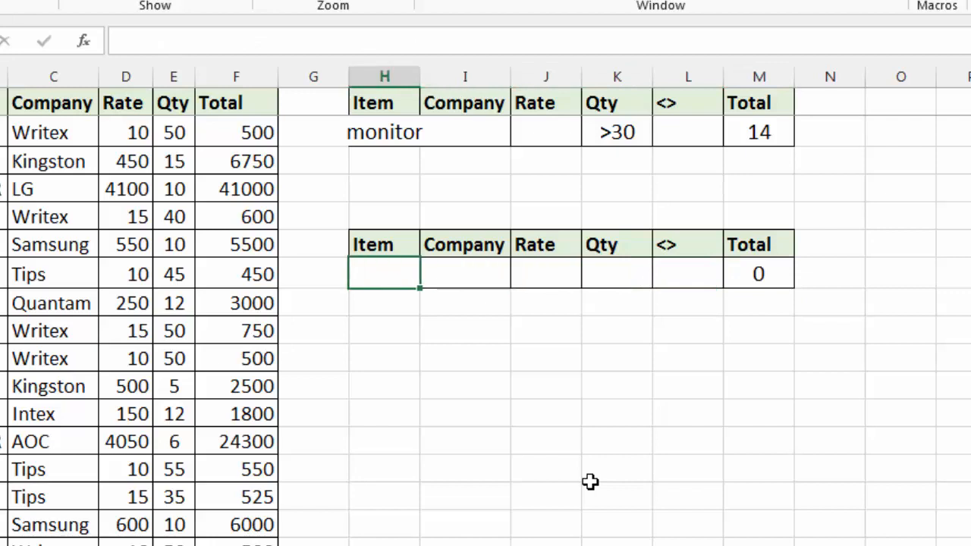
text(Ram)
key(Tab)
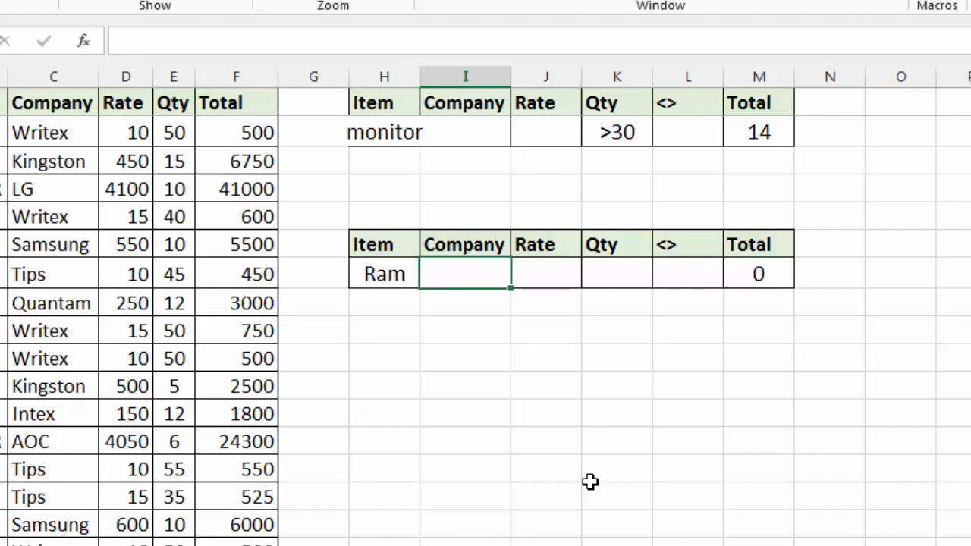
text(kingston)
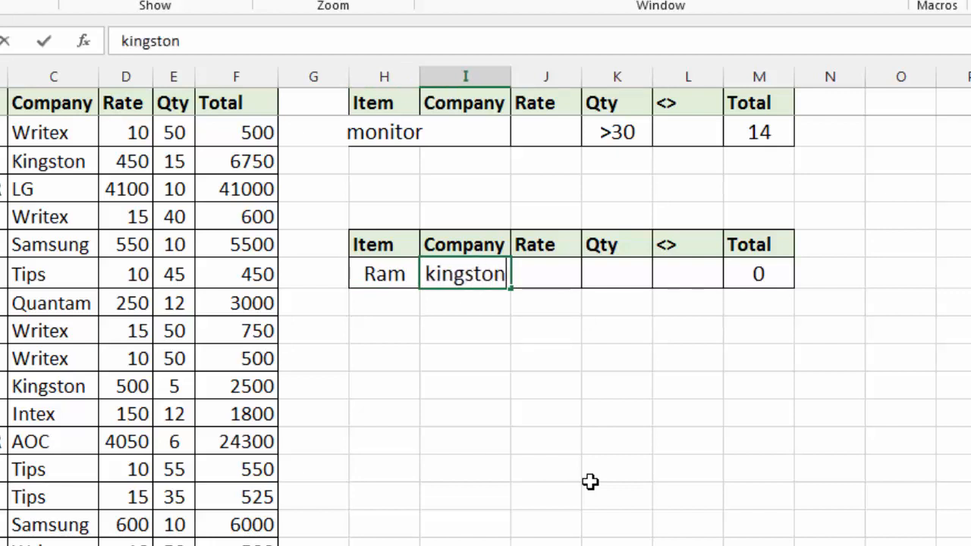
key(Tab)
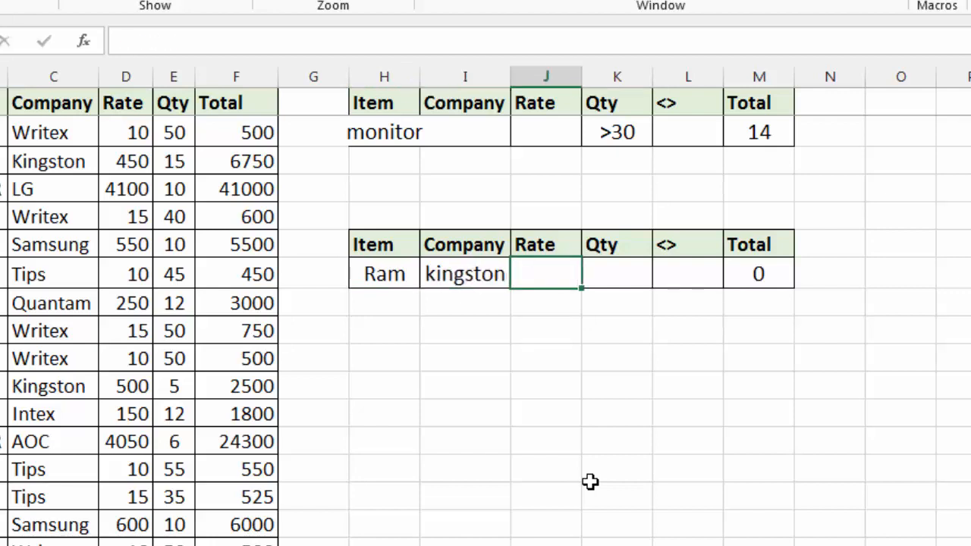
Step: Enter <6 as the quantity criterion in K7 of the lower table
key(Tab)
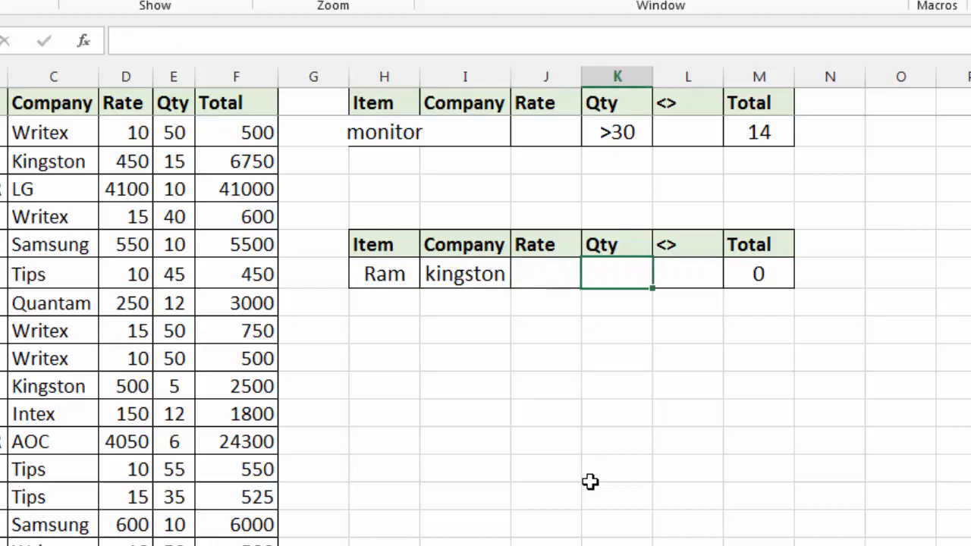
text(<6)
key(Return)
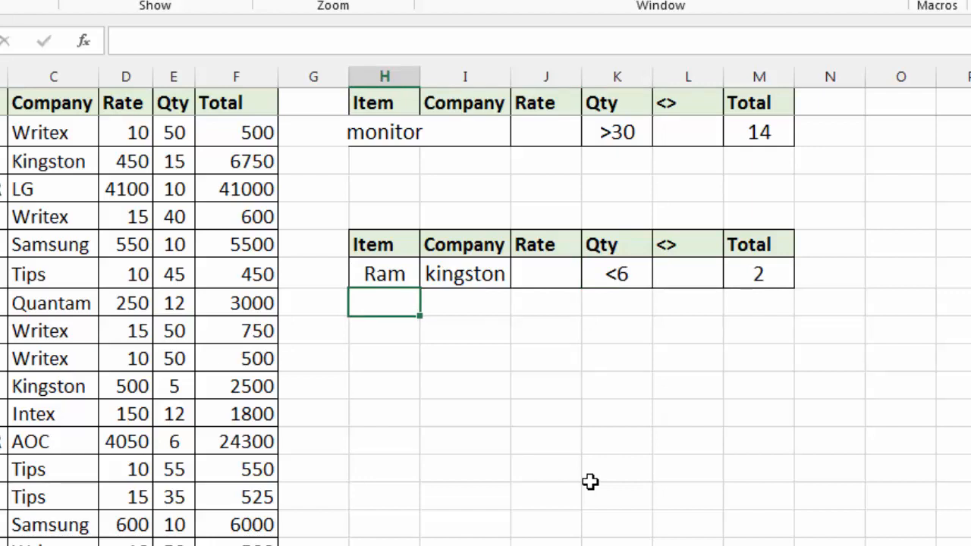
Step: Change the quantity criterion in K7 to >6
click(620, 274)
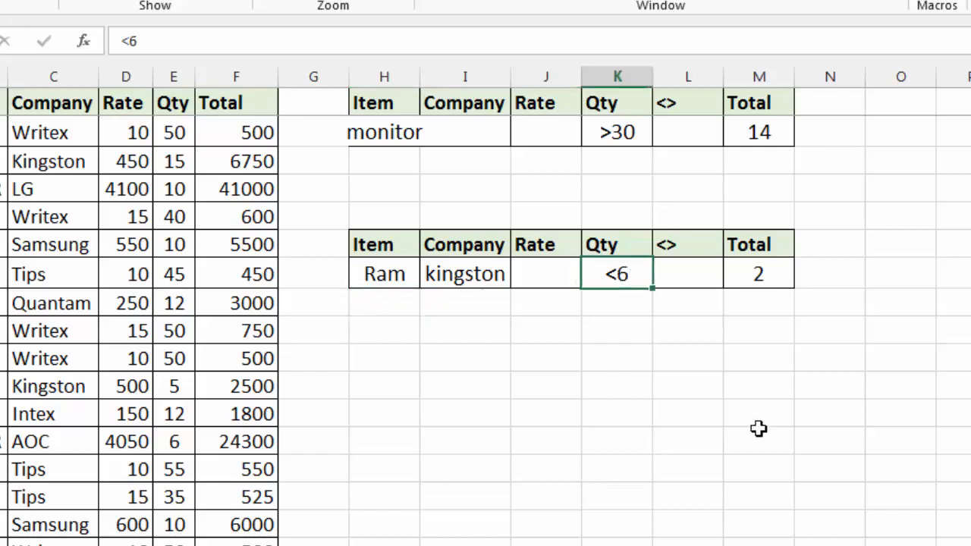
text(>6)
key(Return)
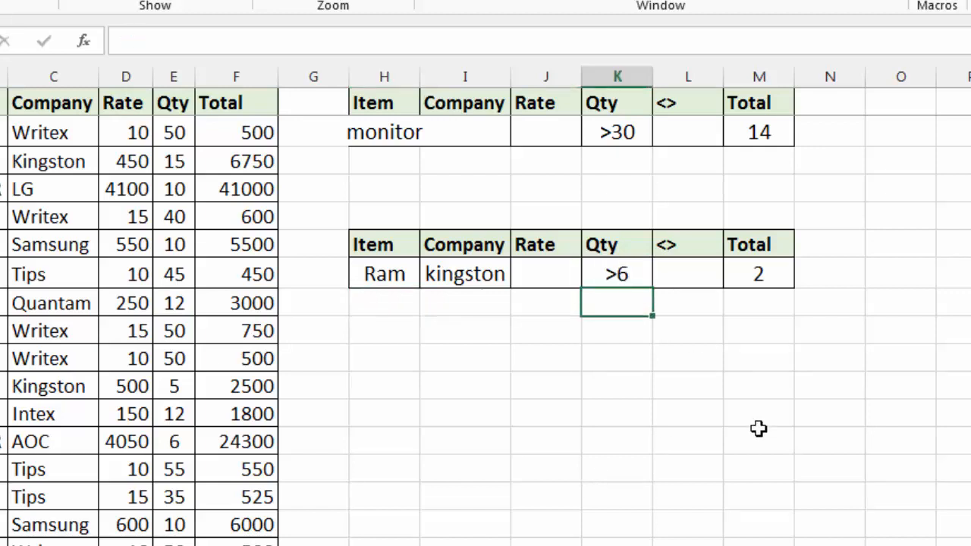
Step: Edit the quantity criterion in K7 so it reads >=6
key(Up)
key(F2)
key(Left)
text(=)
key(Return)
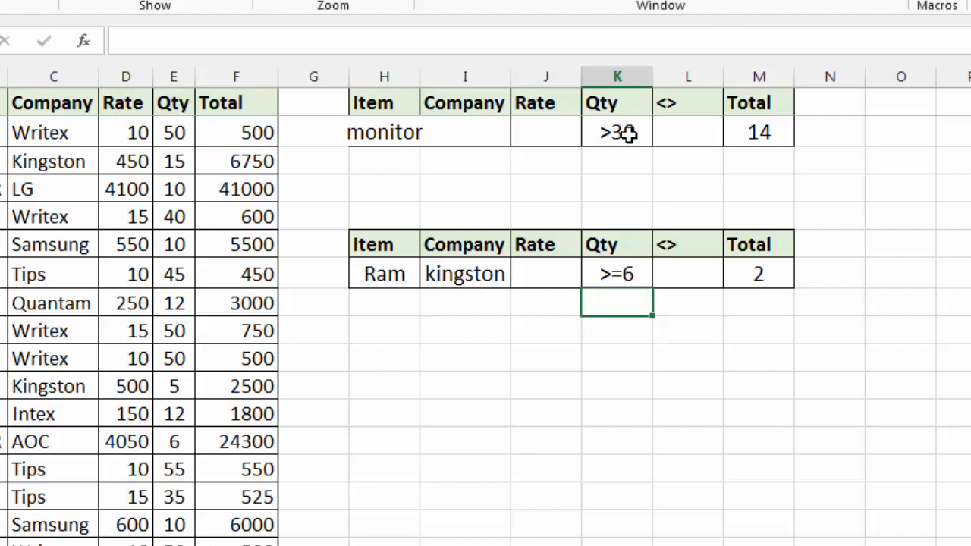
Step: Replace the COUNTIF arguments in M2 with the Item range B2:B31 and criterion cell H2
click(768, 133)
double_click(769, 134)
key(End)
key(BackSpace)
key(BackSpace)
key(BackSpace)
key(BackSpace)
key(BackSpace)
key(BackSpace)
key(BackSpace)
key(BackSpace)
key(BackSpace)
key(BackSpace)
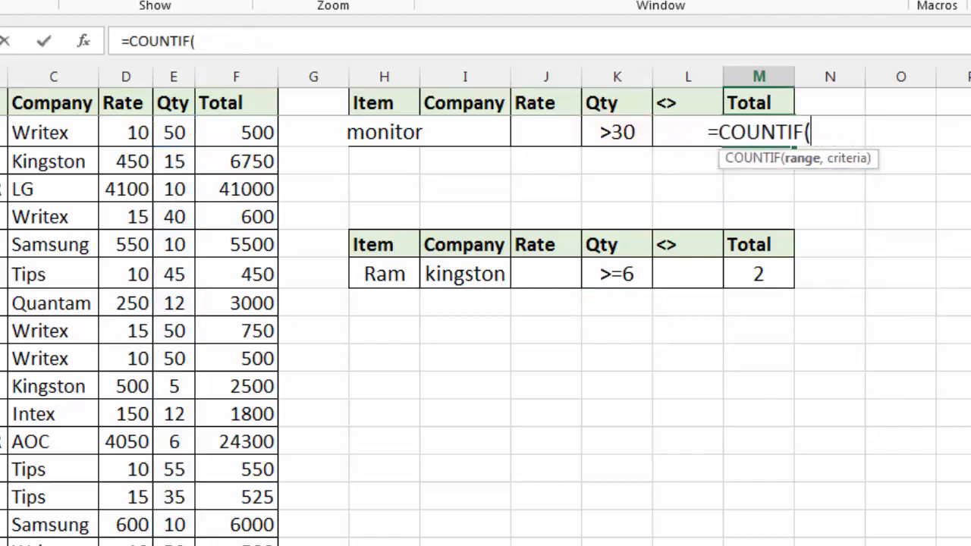
drag(4, 132, 6, 532)
scroll(888, 478, up, 6)
text(,)
click(394, 130)
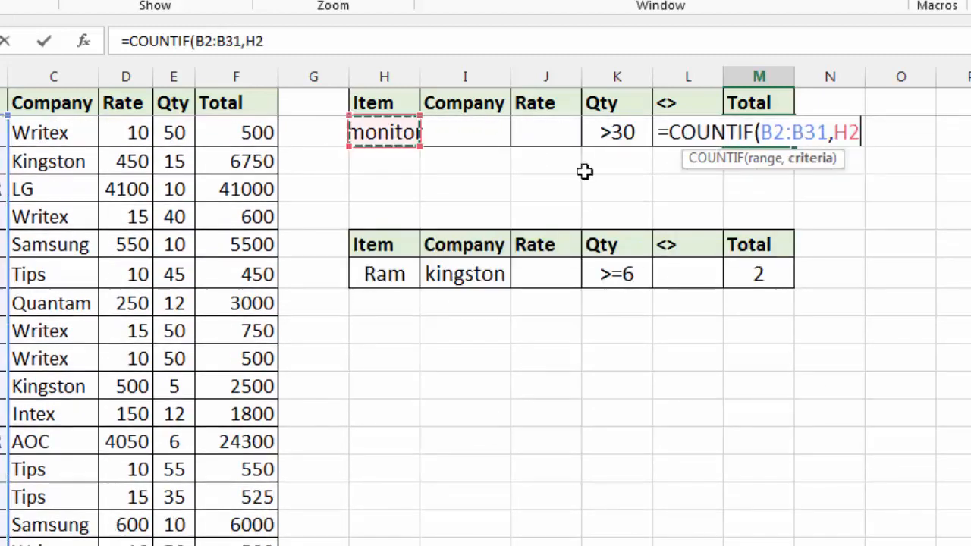
key(Return)
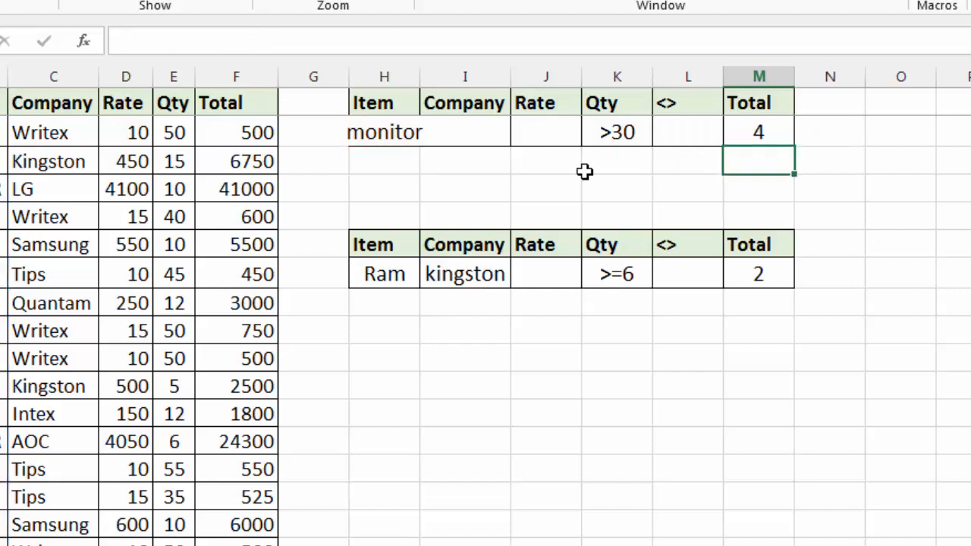
Step: Change the Item criterion in H2 of the upper table to Ram
key(Up)
key(Left)
key(Left)
key(Left)
key(Left)
key(Left)
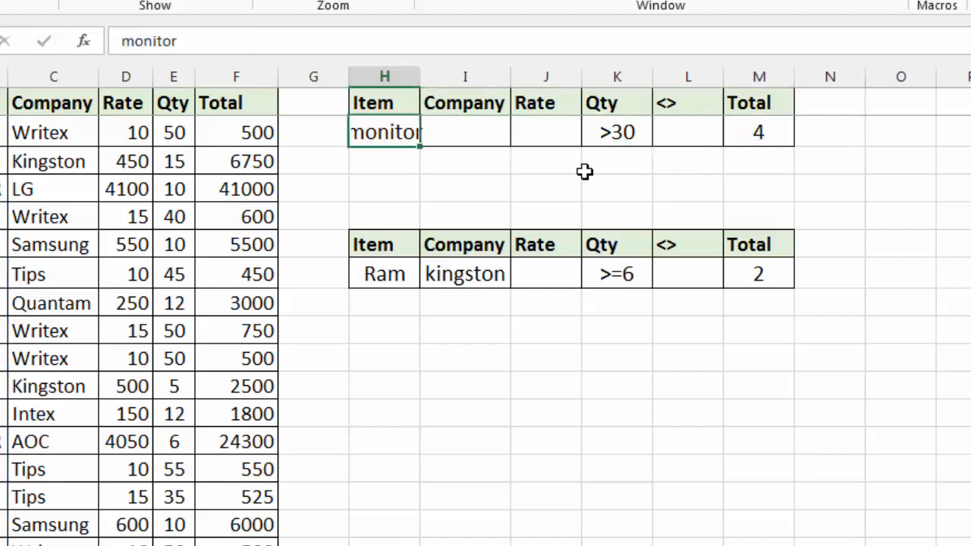
text(Ram)
key(Return)
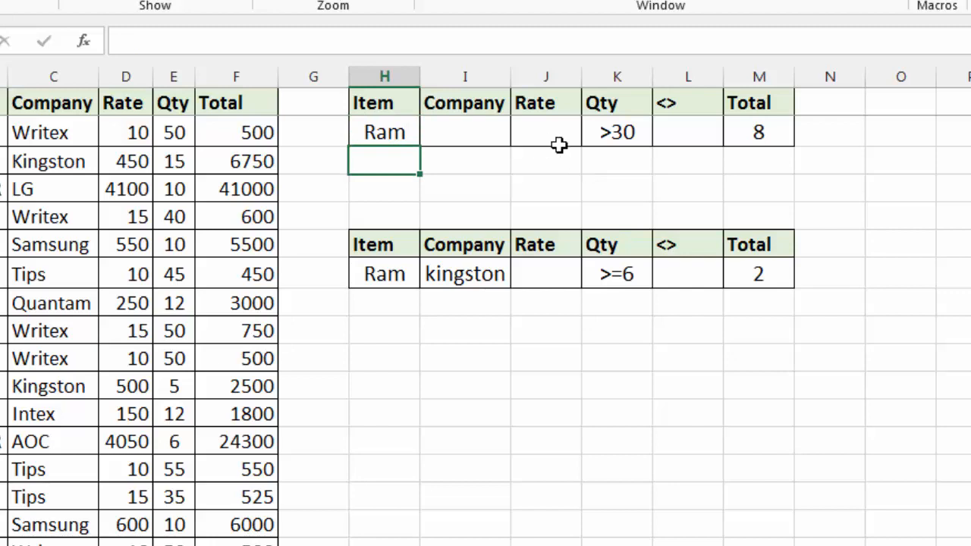
Step: Change the quantity criterion in K7 of the lower table to <=6
click(618, 274)
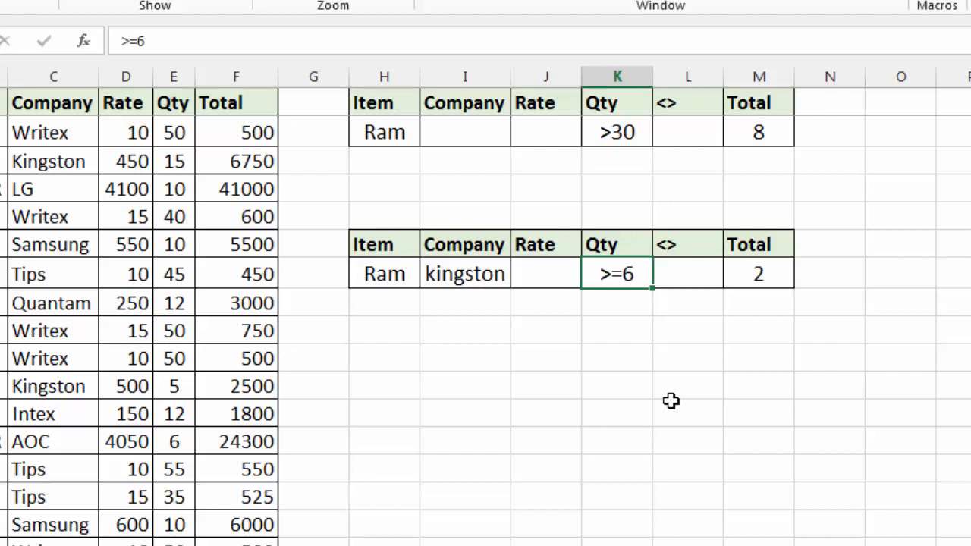
text(<=)
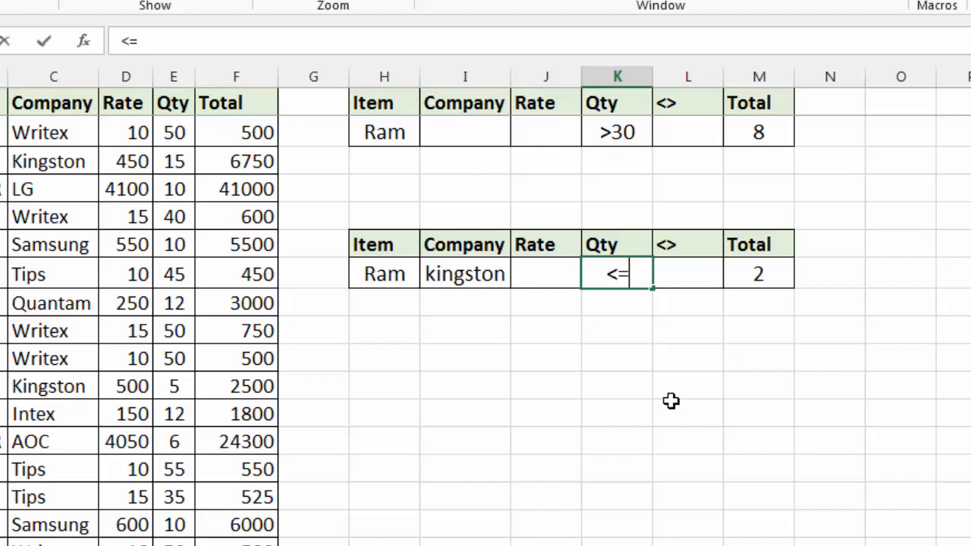
text(6)
key(Return)
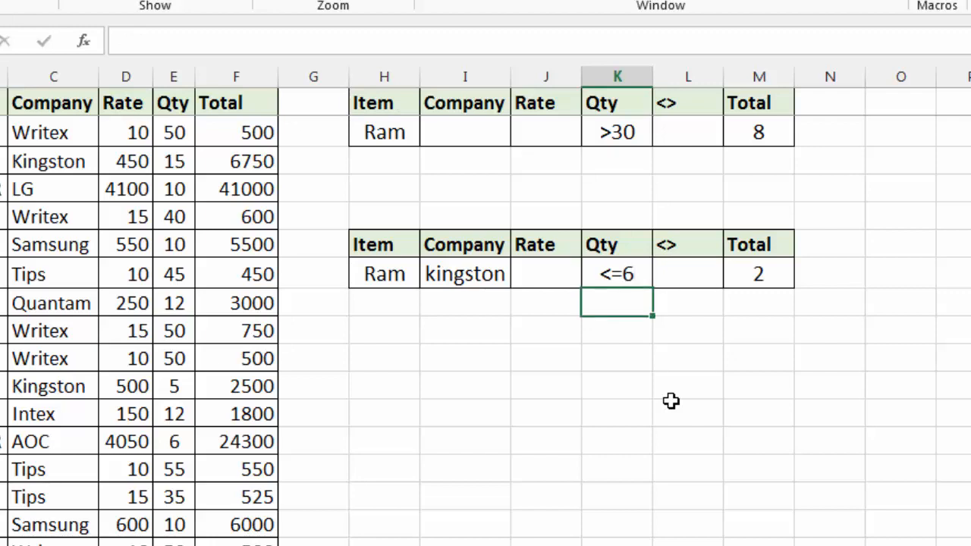
Step: Clear the quantity criterion in K7 and remove the E2:E31,K7 condition from the COUNTIFS formula in M7
key(Up)
key(Delete)
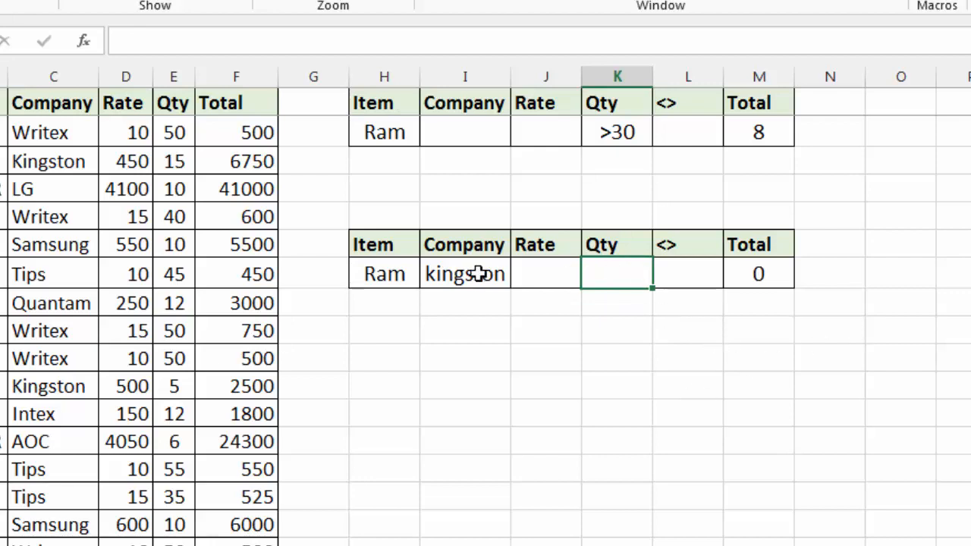
click(754, 271)
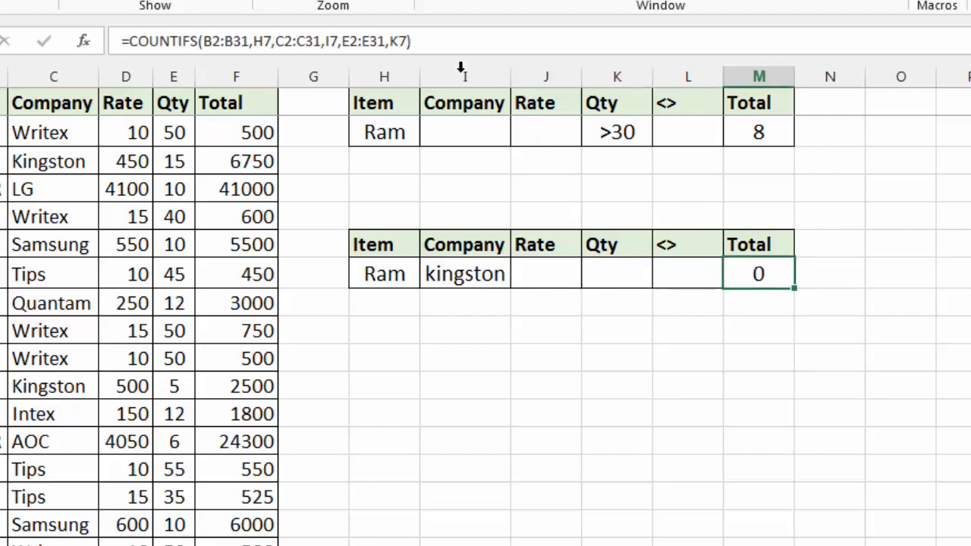
key(F2)
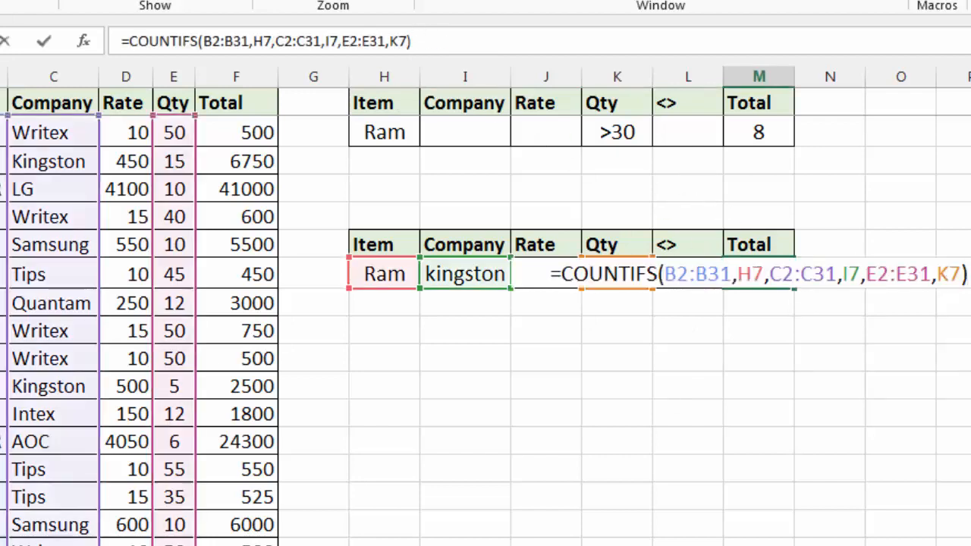
key(Left)
key(BackSpace)
key(BackSpace)
key(BackSpace)
key(BackSpace)
key(BackSpace)
key(BackSpace)
key(BackSpace)
key(BackSpace)
key(BackSpace)
key(BackSpace)
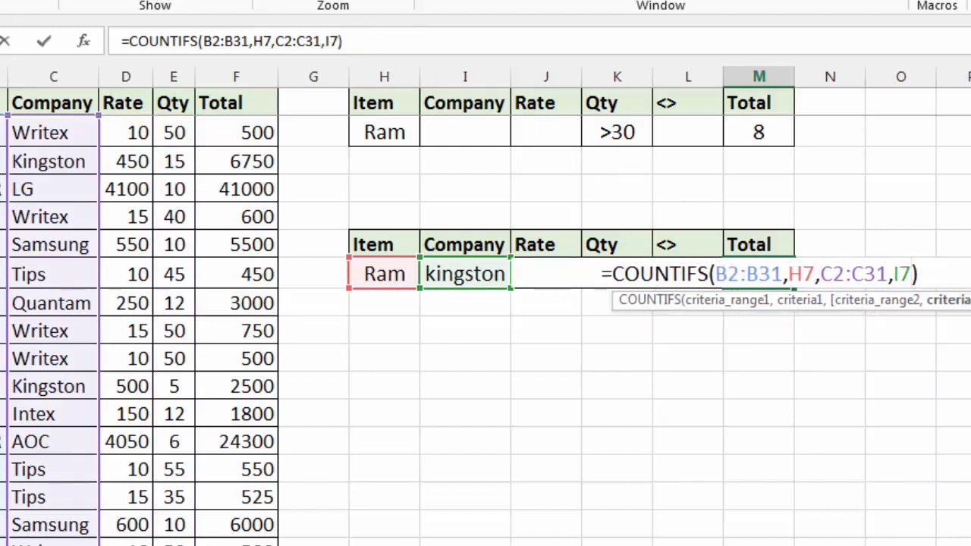
key(Return)
click(759, 275)
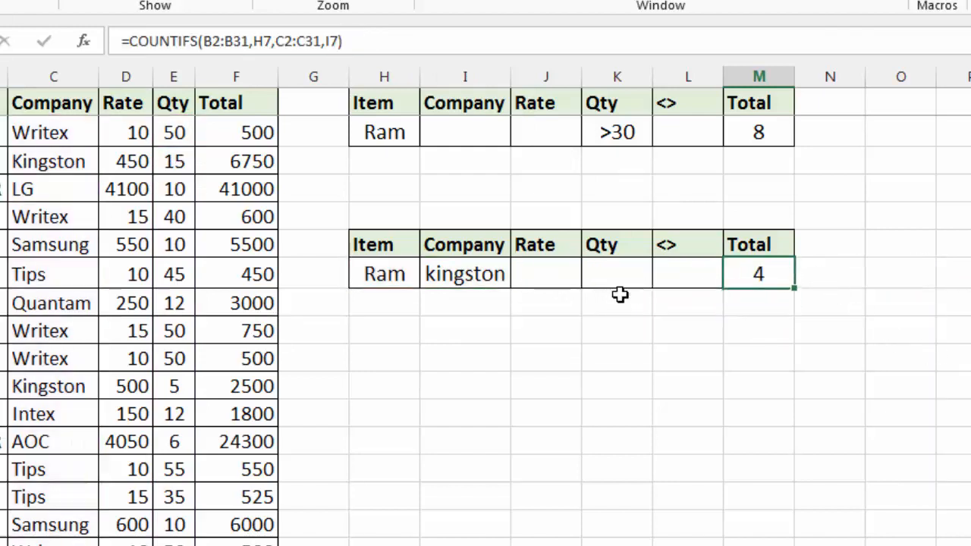
Step: Change the Company criterion in I7 to samsung
click(457, 269)
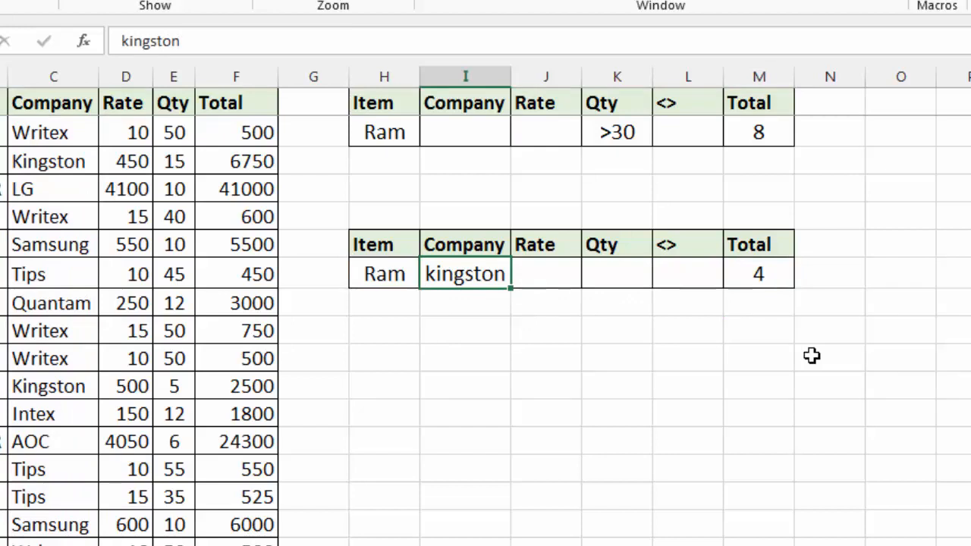
text(samsung)
key(ctrl+Return)
key(Down)
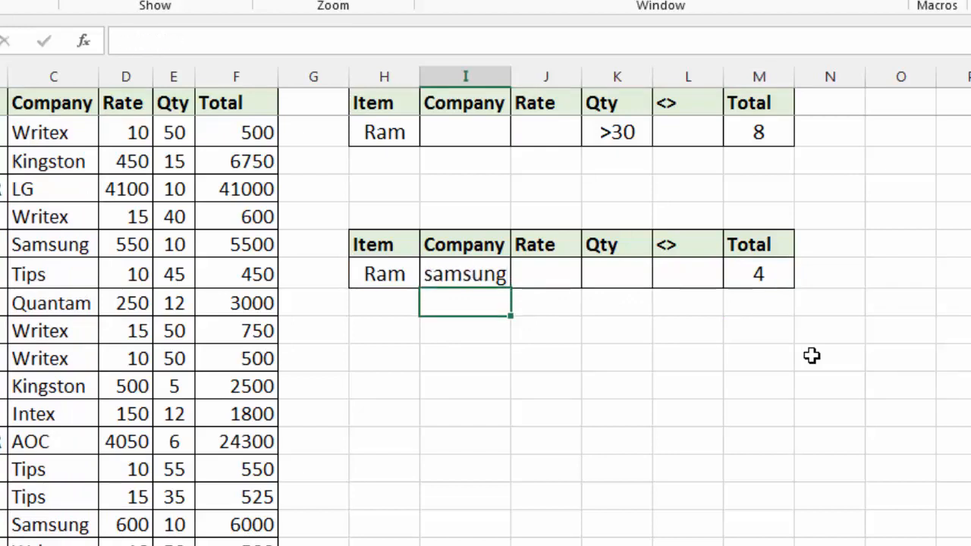
Step: Change the Item criterion in H7 to dvd and clear the Company criterion in I7
key(Up)
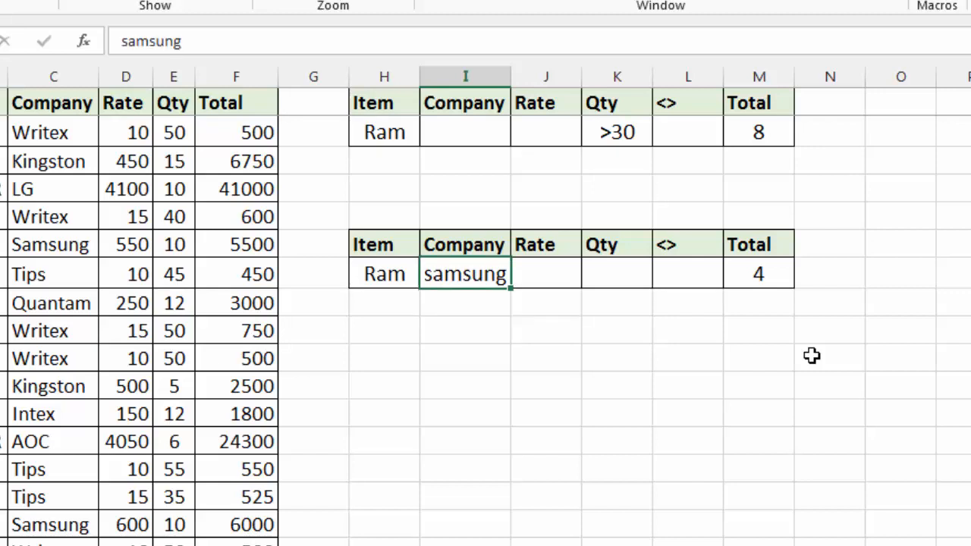
key(Left)
text(dvd)
key(ctrl+Return)
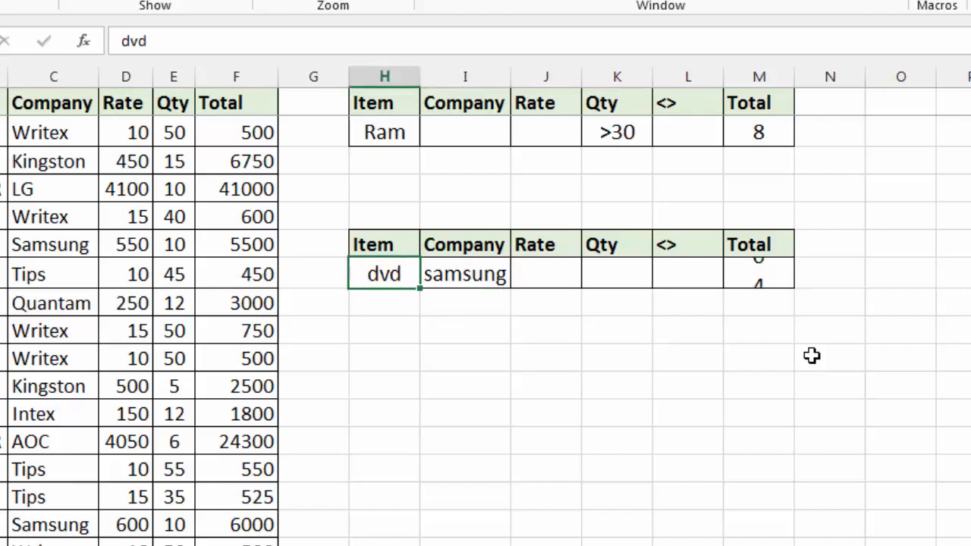
key(Tab)
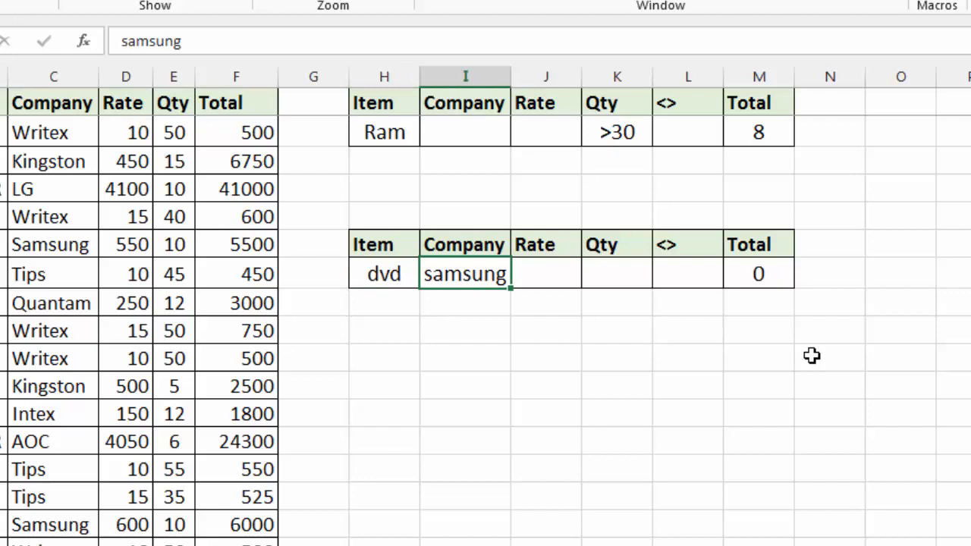
key(Delete)
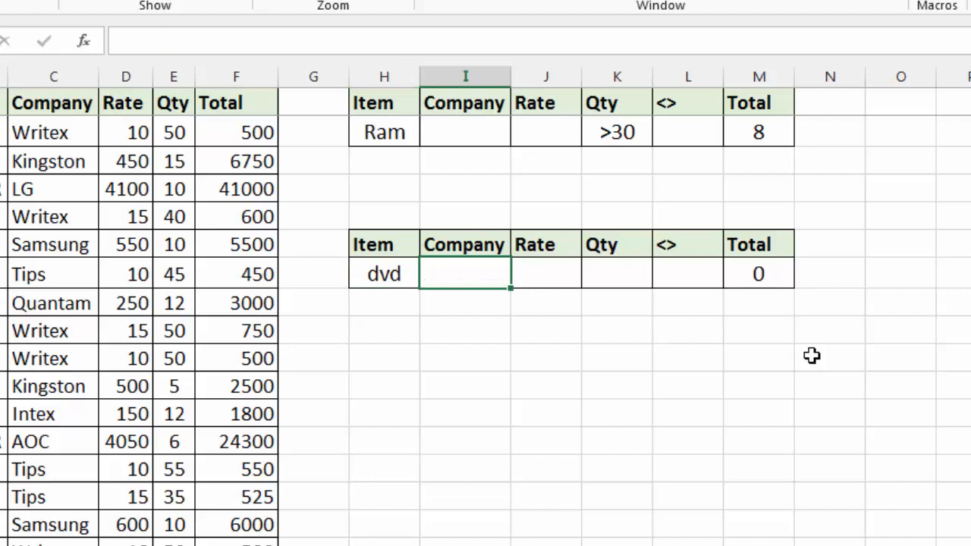
Step: Set the Company criterion in I7 of the lower table to writex
text(writex)
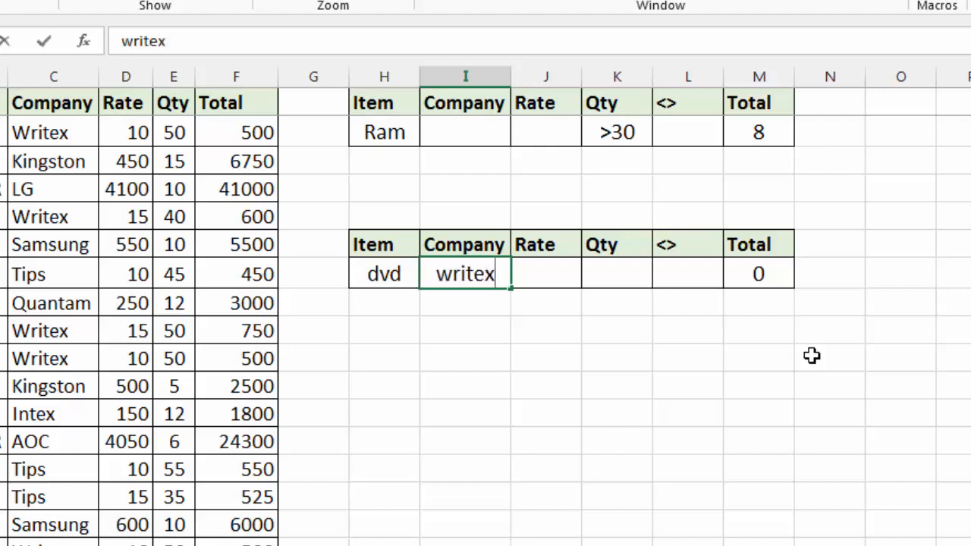
key(Return)
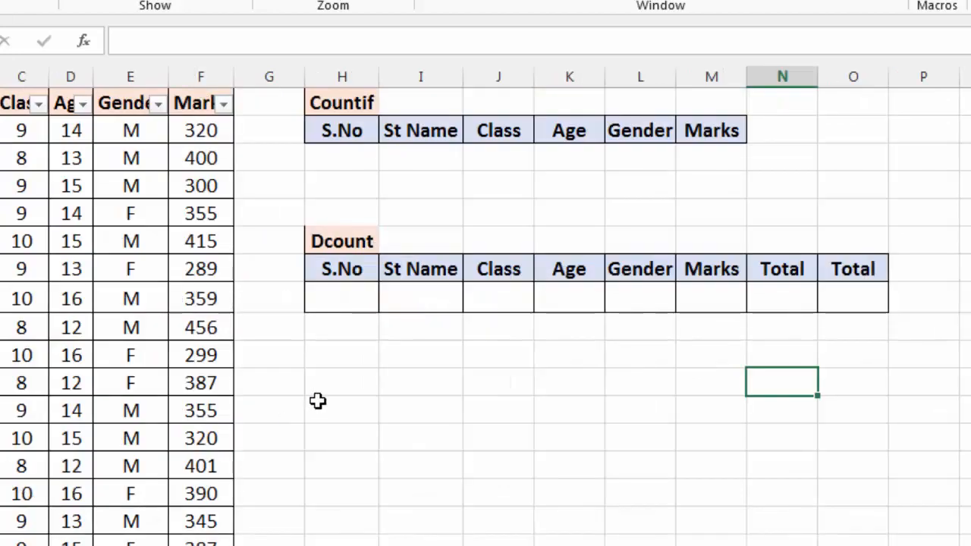
Step: Look over the empty criteria rows beneath the Countif and Dcount headers on the student marks sheet
click(335, 392)
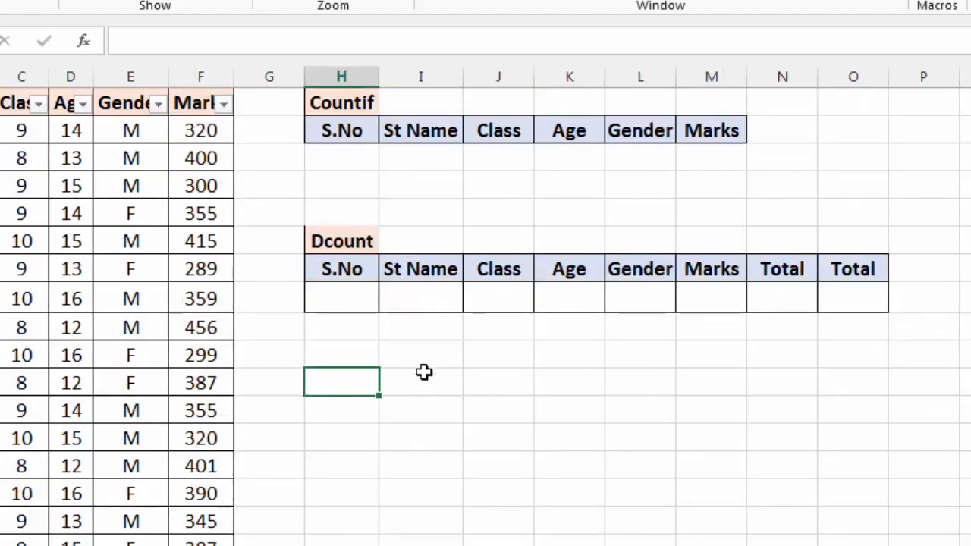
drag(358, 293, 810, 287)
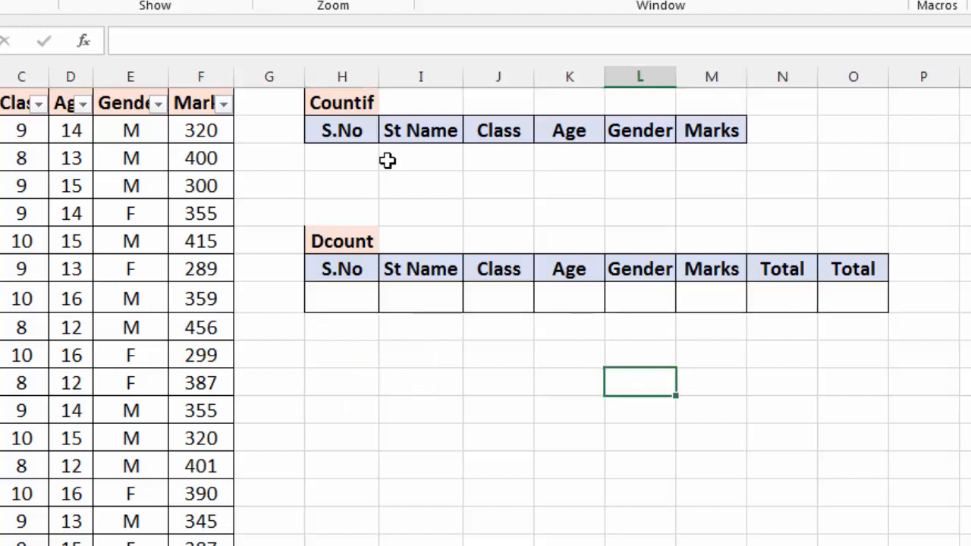
drag(374, 160, 387, 160)
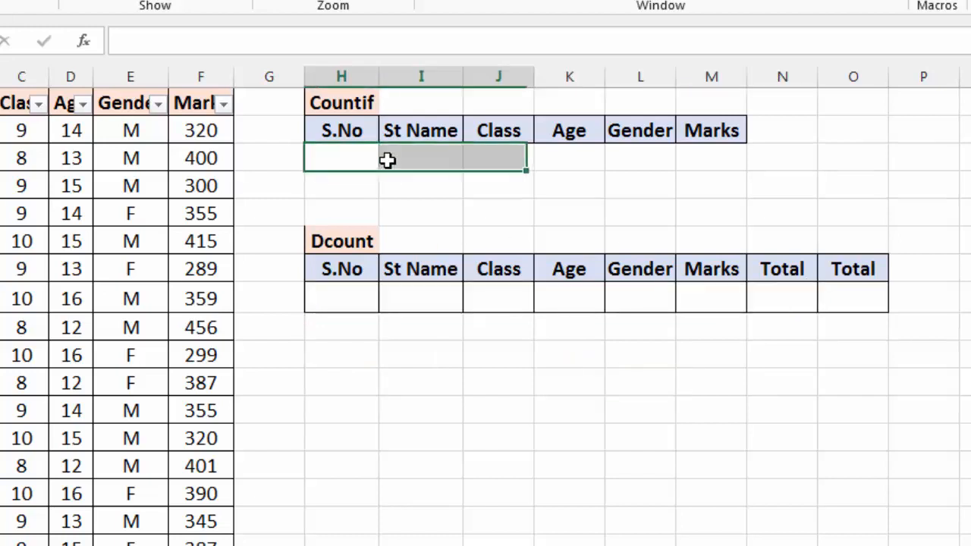
key(shift+Right)
key(shift+Right)
key(shift+Right)
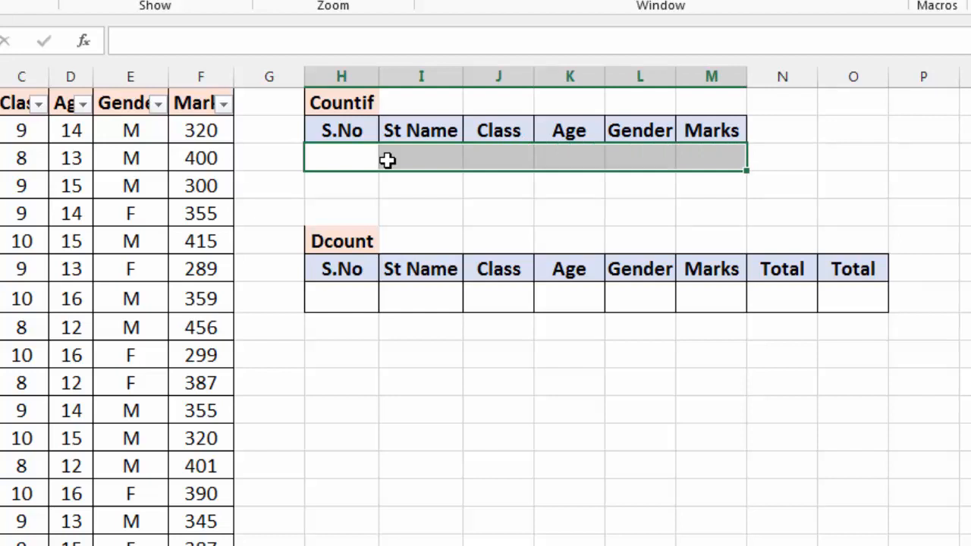
key(Down)
key(Down)
key(Down)
key(Down)
key(Down)
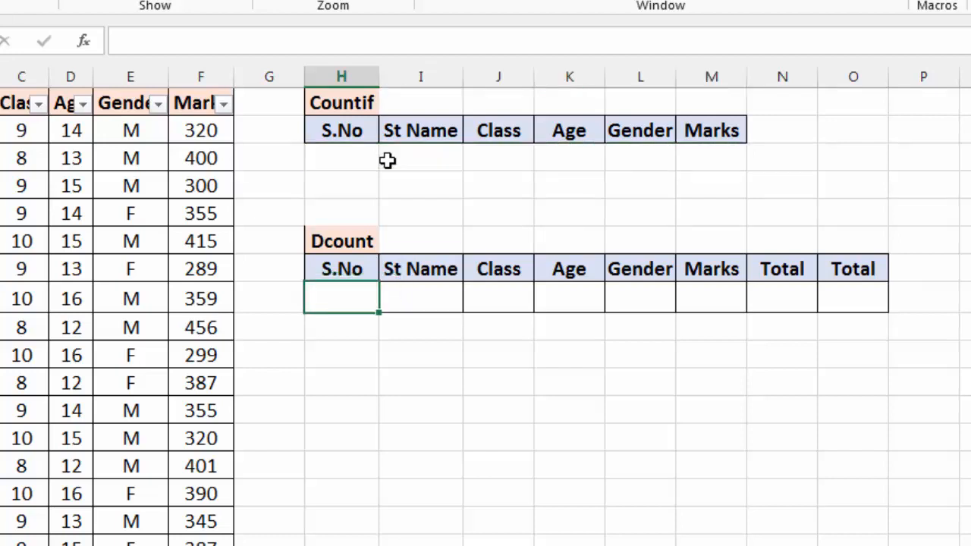
Step: Begin a DCOUNT formula in the first Total cell, N8, with columns A:F as database and F1 as field
key(Right)
key(Right)
key(Right)
key(Right)
key(Right)
key(Right)
key(Right)
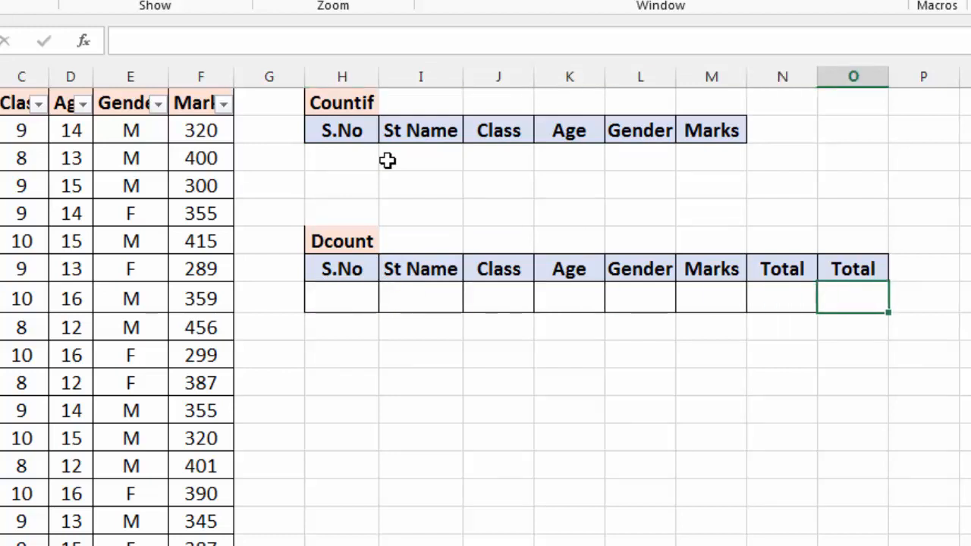
key(Left)
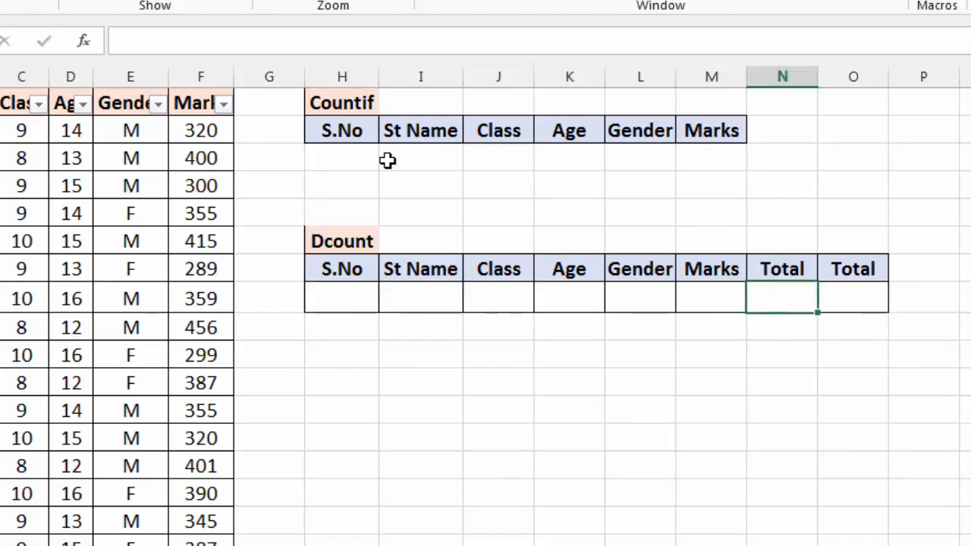
text(=)
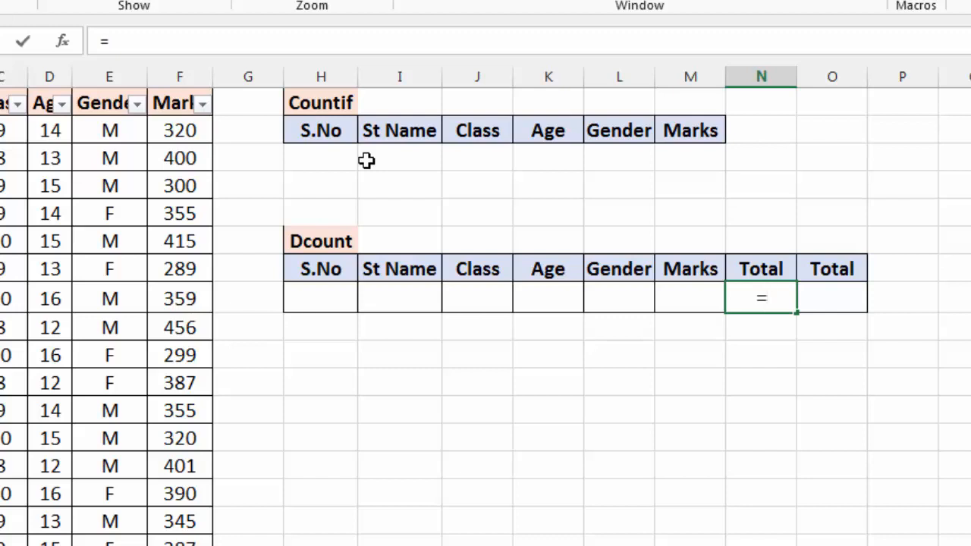
text(dc)
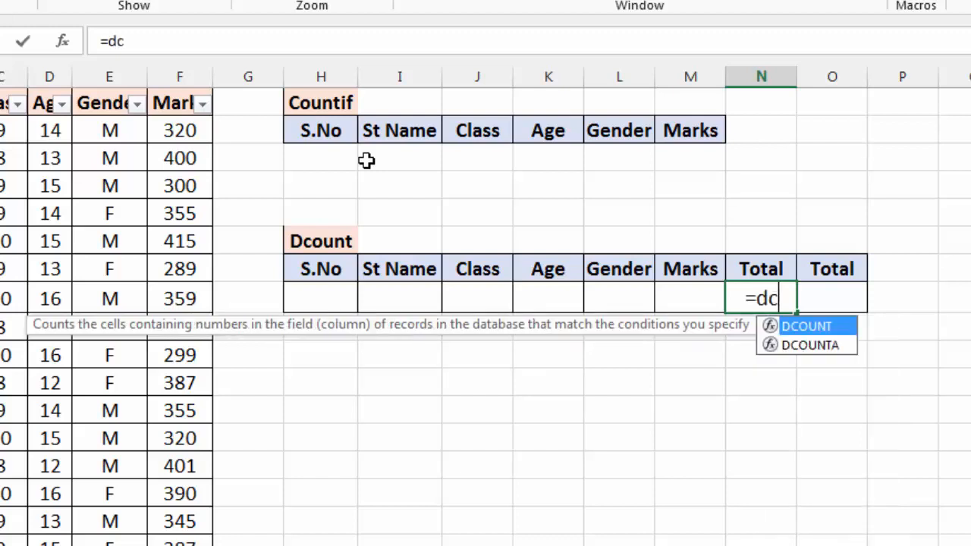
text(ount()
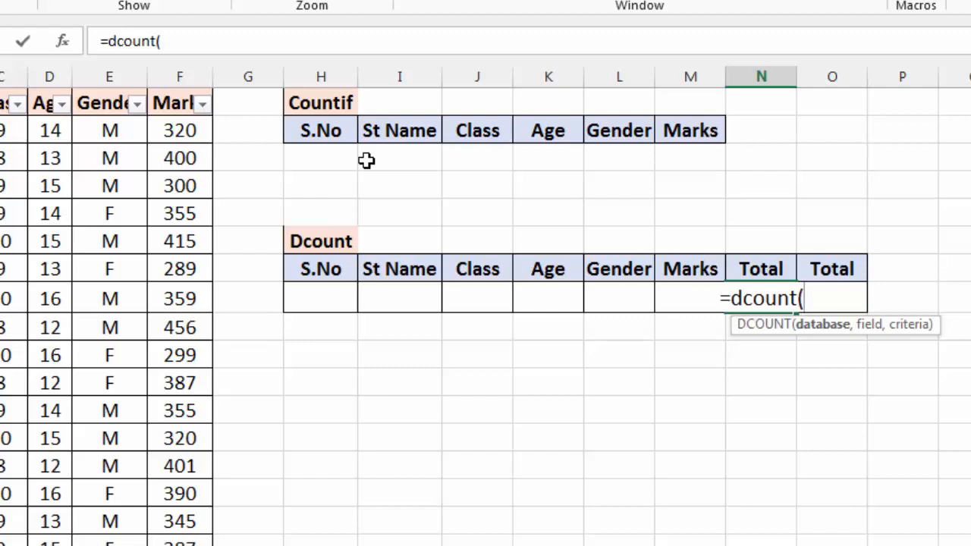
drag(0, 77, 180, 77)
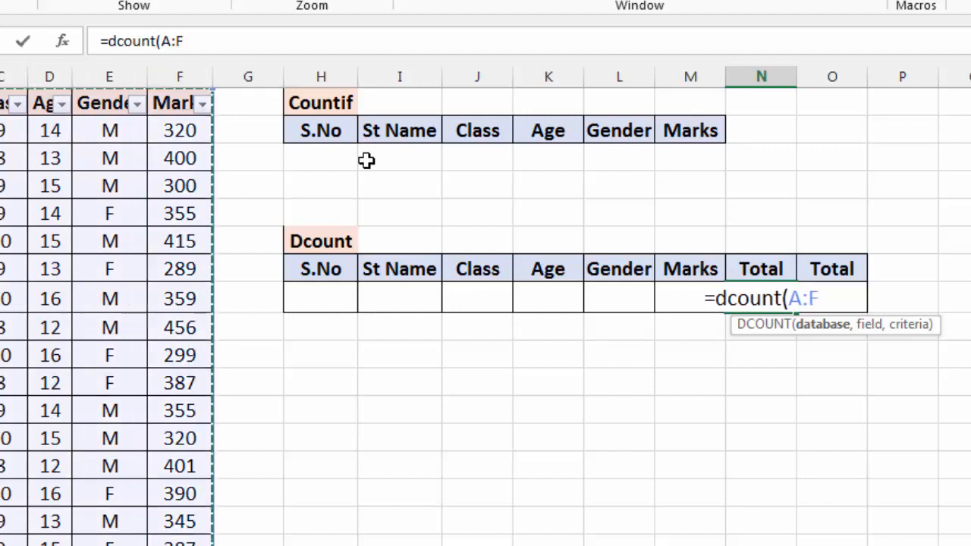
text(,)
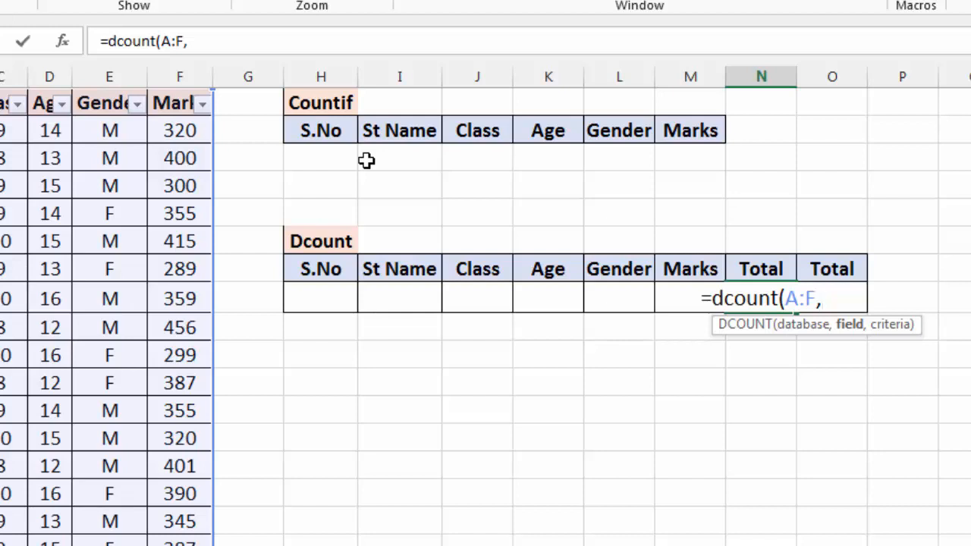
text(F1)
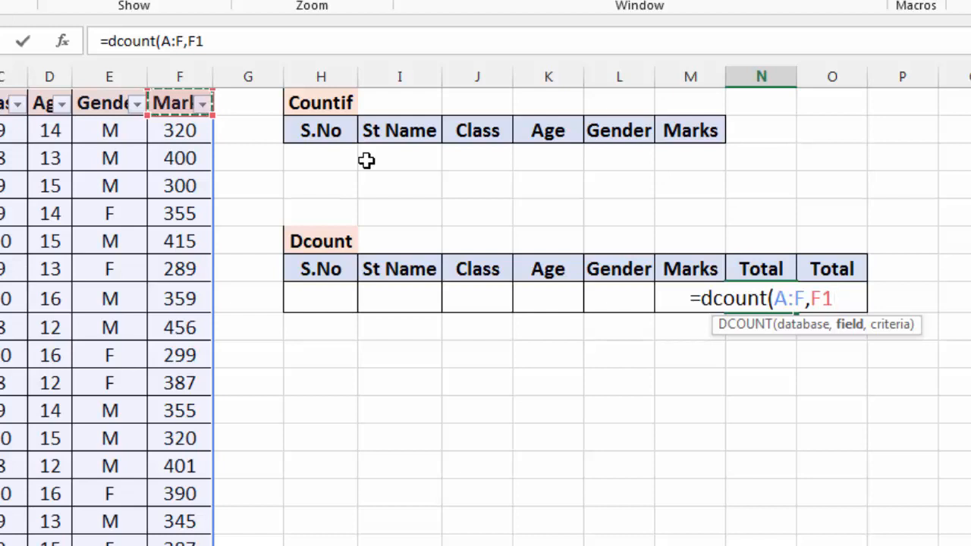
text(,)
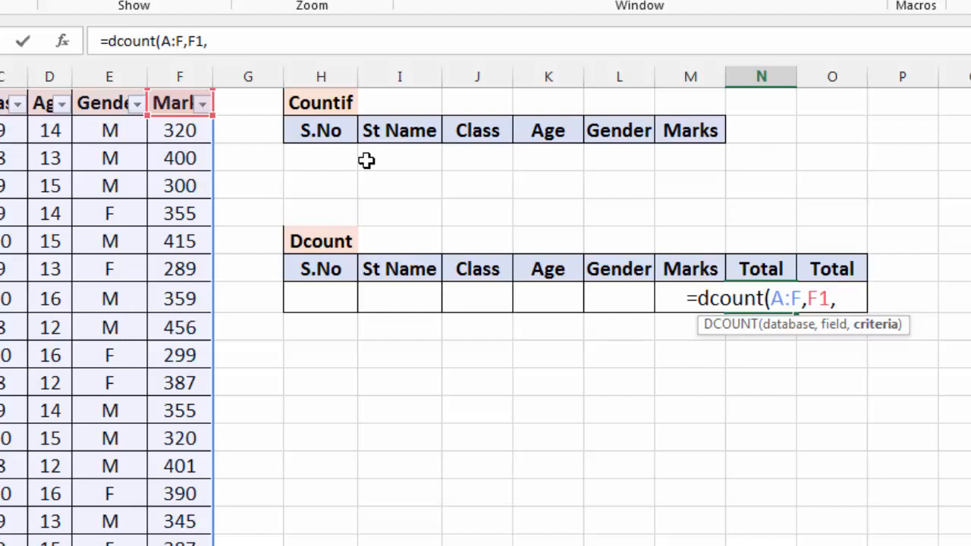
Step: Use the Dcount headers and criteria row I7:M8 as the criteria range and complete the DCOUNT formula in N8
key(Left)
key(Left)
key(Left)
key(Left)
key(Left)
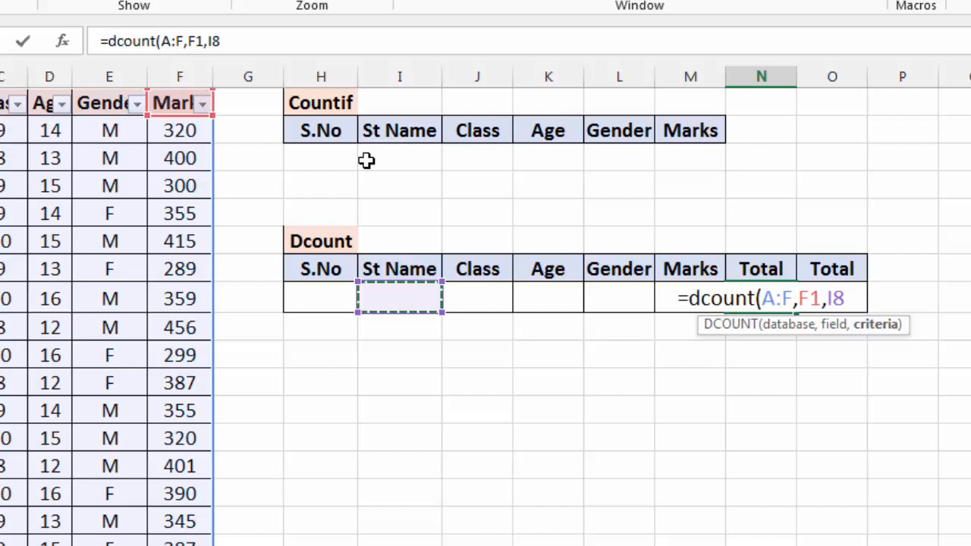
key(Up)
key(shift+Down)
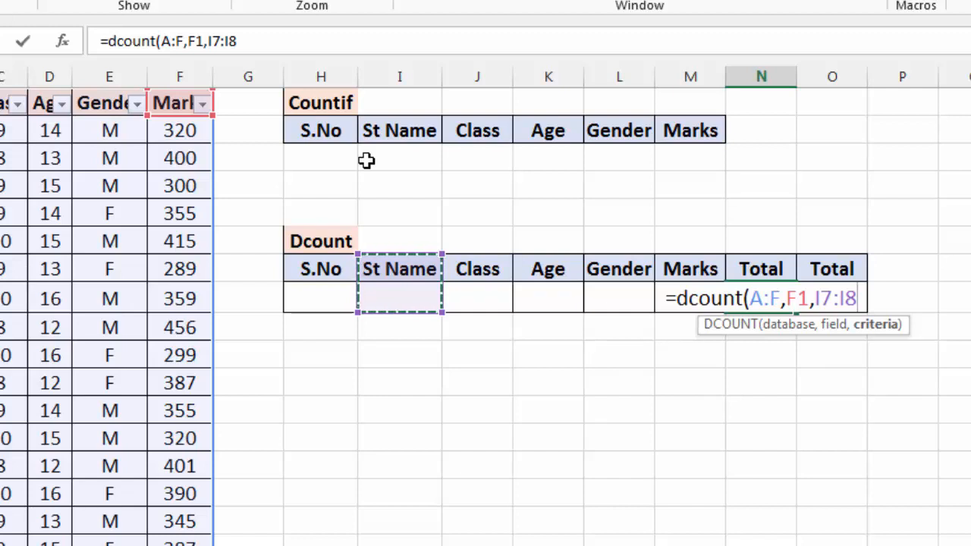
key(shift+Up)
key(shift+Right)
key(shift+Down)
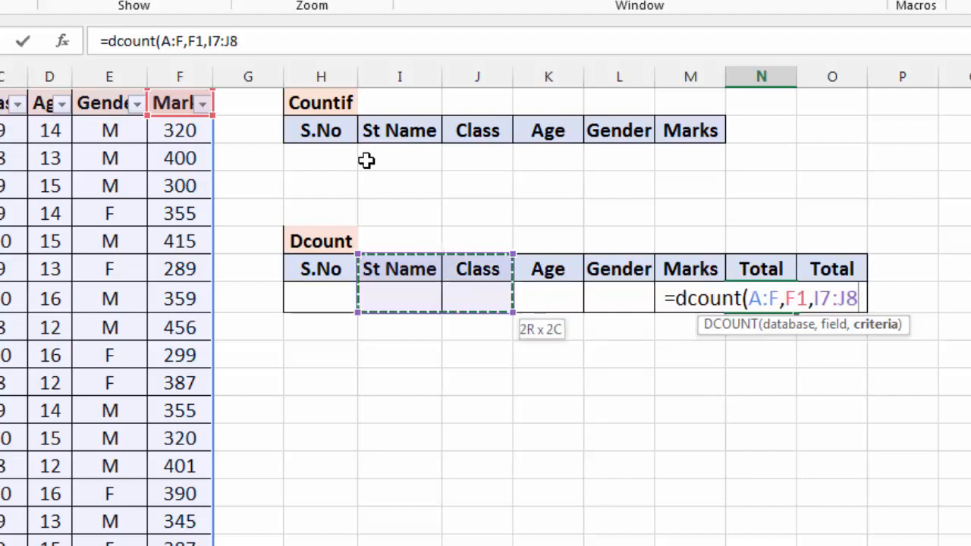
key(shift+Right)
key(shift+Right)
key(shift+Right)
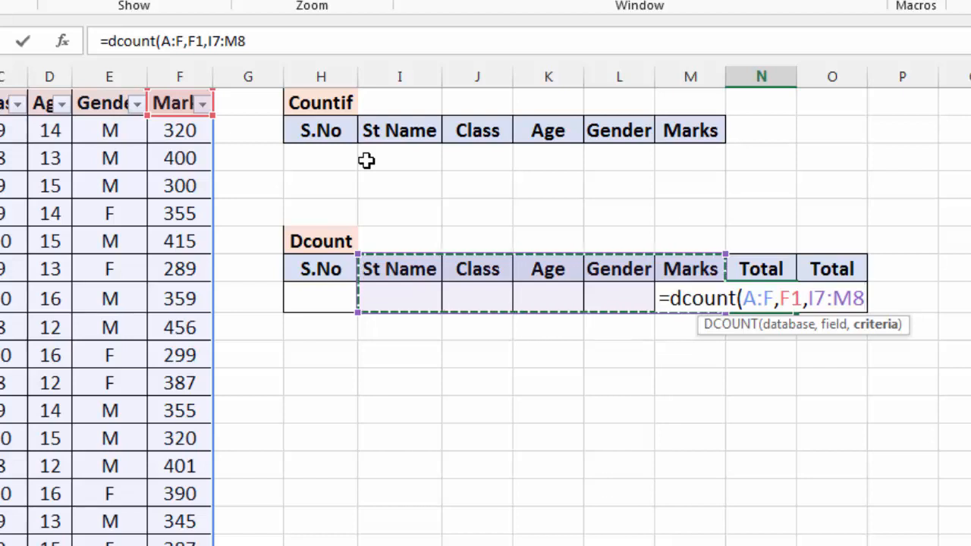
text())
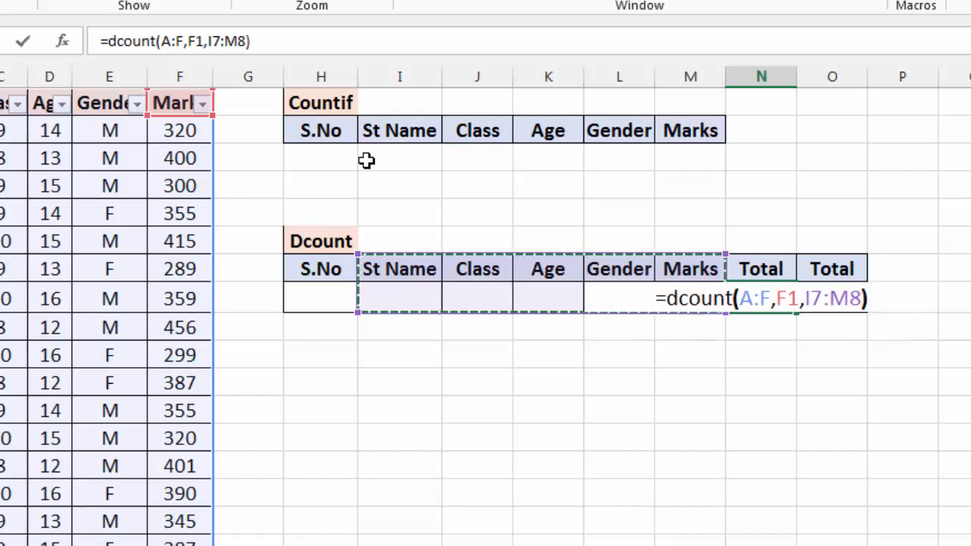
key(Return)
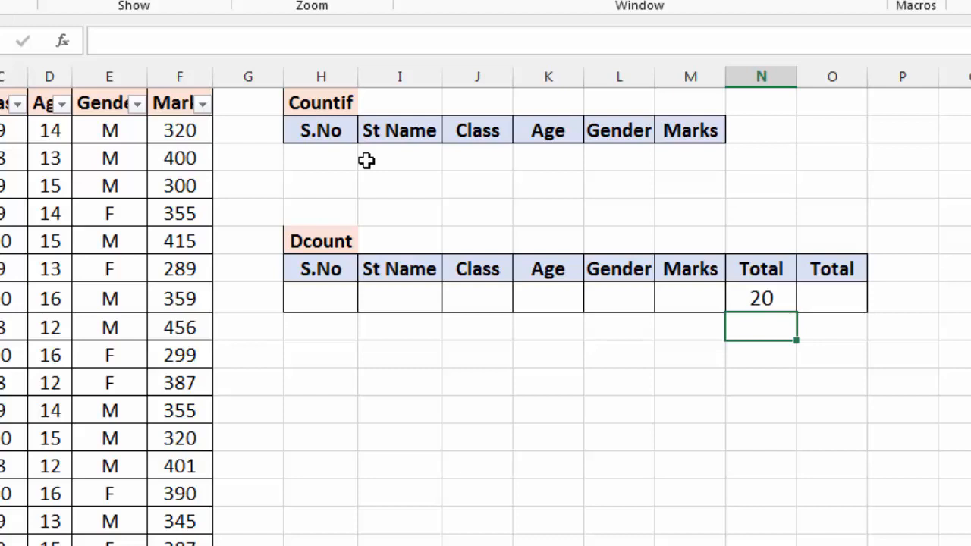
Step: Enter the name of the student listed as S.No 2 as the St Name criterion in I8 of the Dcount table
scroll(367, 160, down, 3)
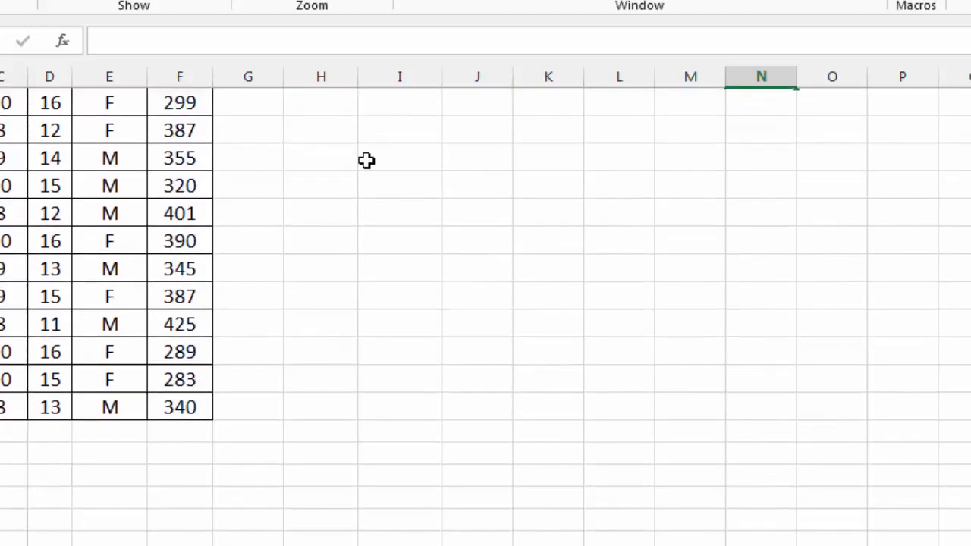
scroll(366, 161, up, 3)
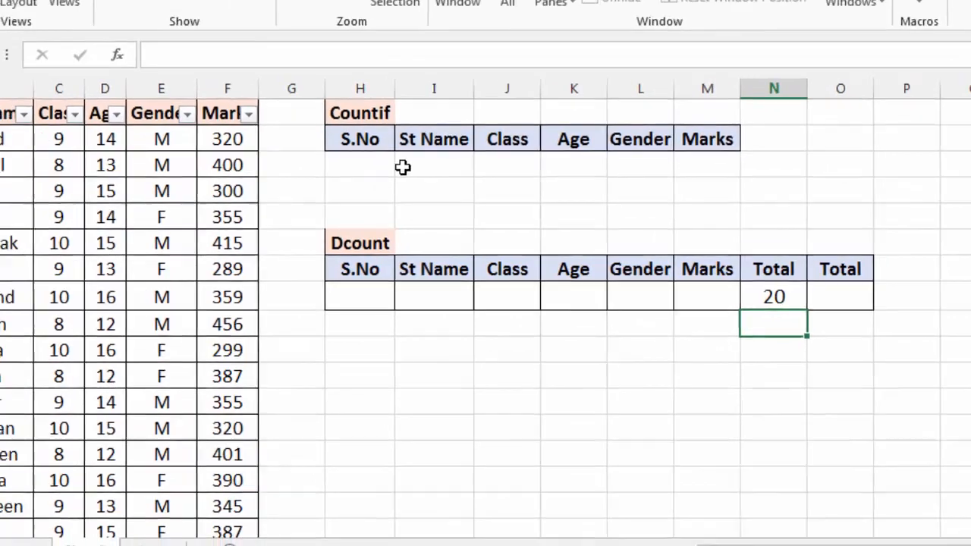
key(Up)
key(Left)
key(Left)
key(Left)
key(Left)
key(Left)
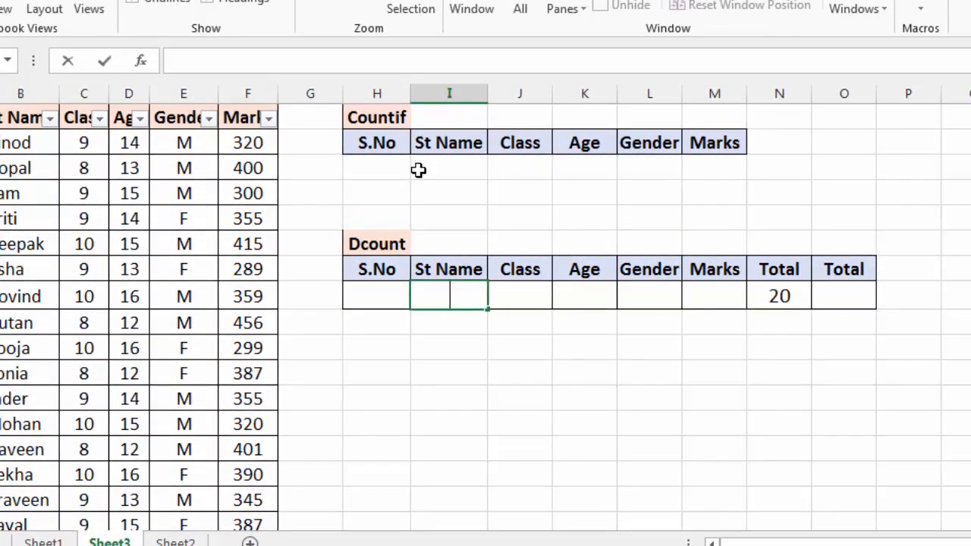
text(gopal)
key(Tab)
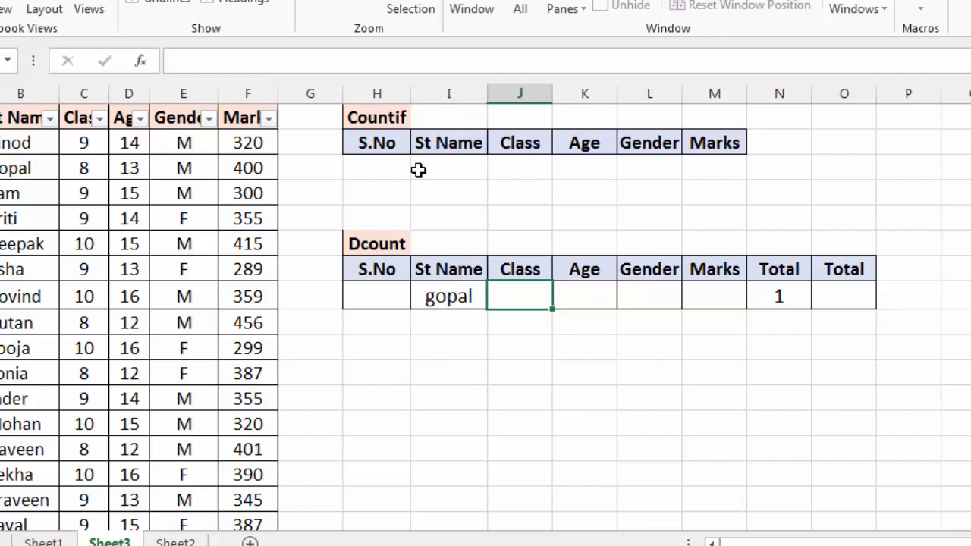
Step: Replace the student name in the S.No 8 record with the same name used as the St Name criterion
key(Return)
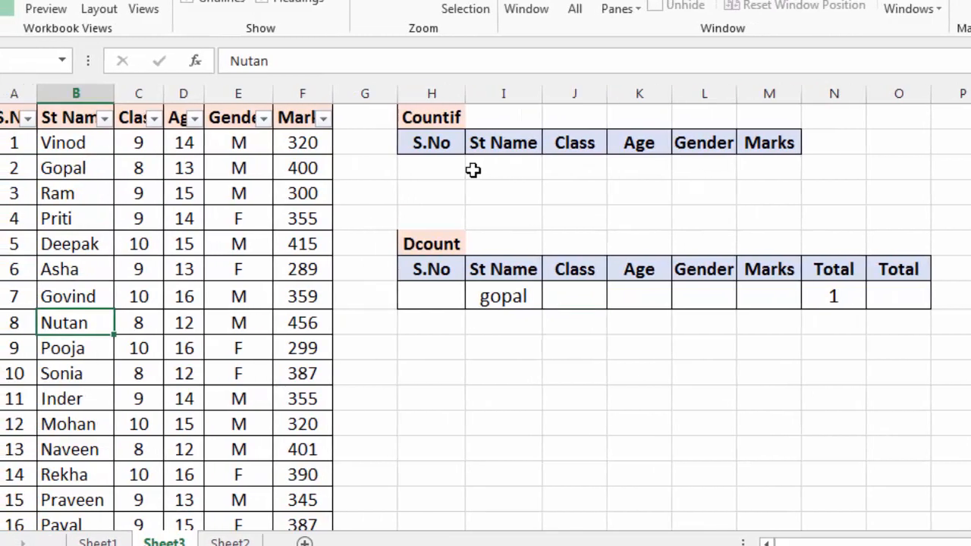
text(Gopal)
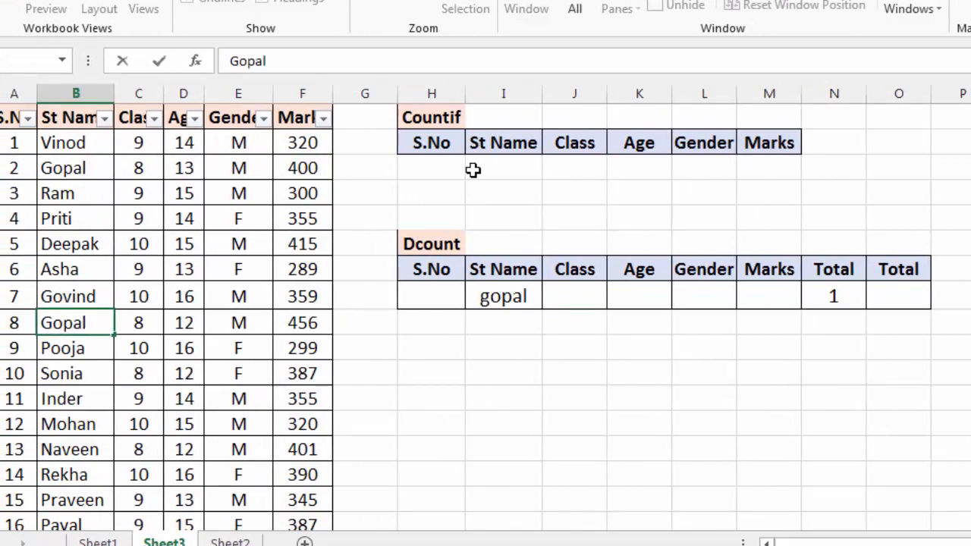
key(Return)
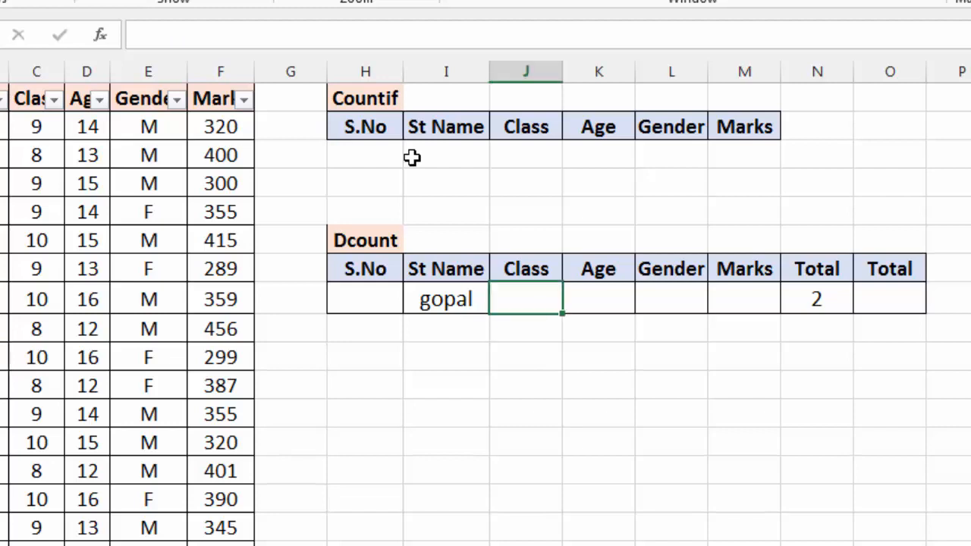
Step: Enter 9 as the Class criterion in J8 of the Dcount table and change it to 8
text(9)
key(Return)
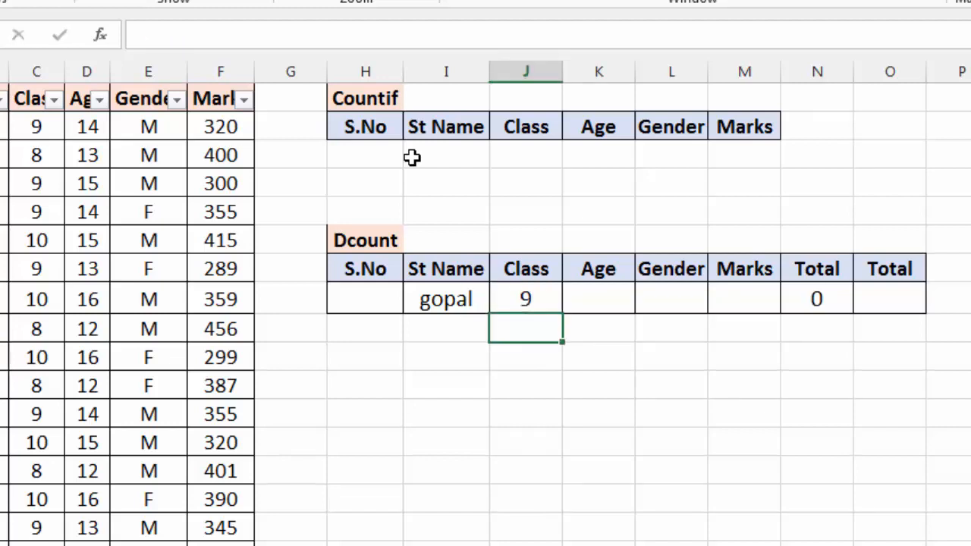
key(Up)
text(8)
key(Return)
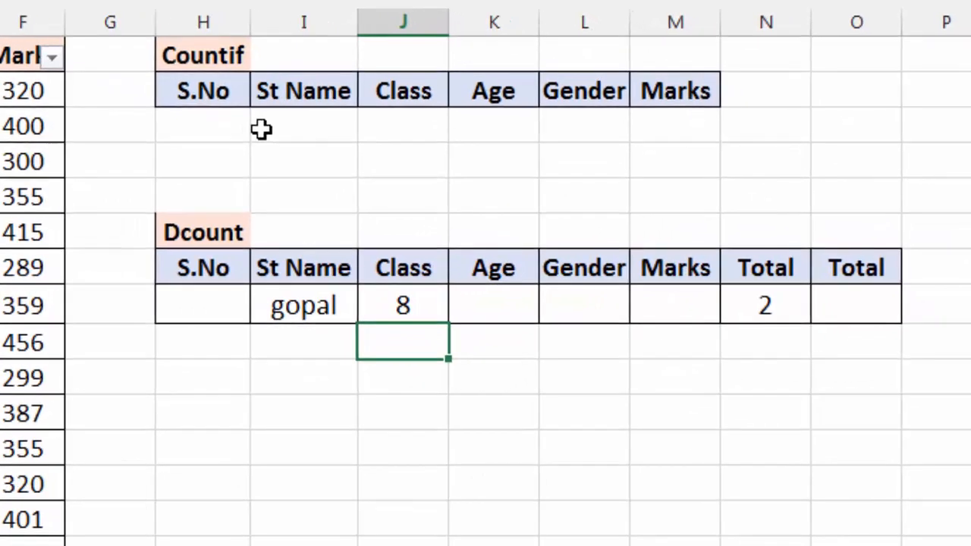
Step: Clear the St Name criterion in I8, keeping only the Class criterion in the Dcount table
key(Up)
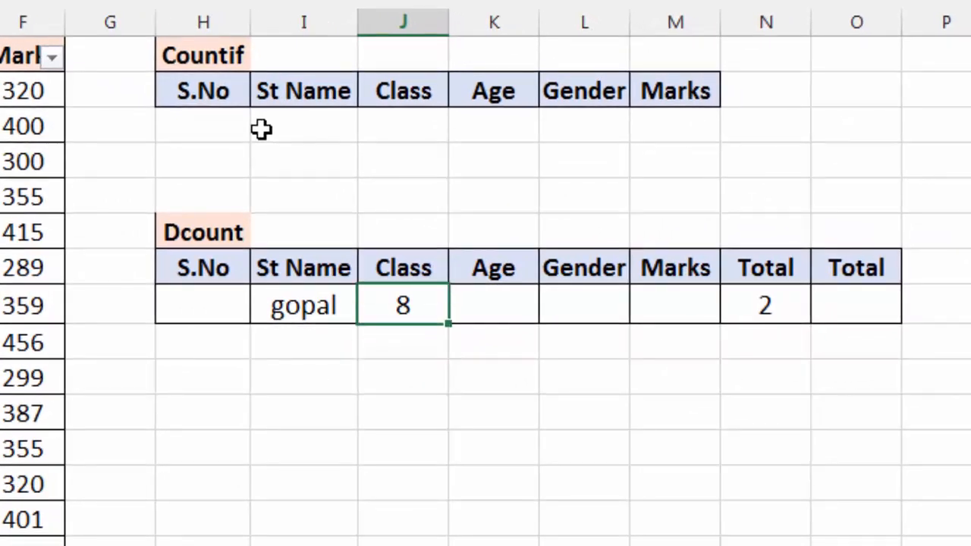
key(Left)
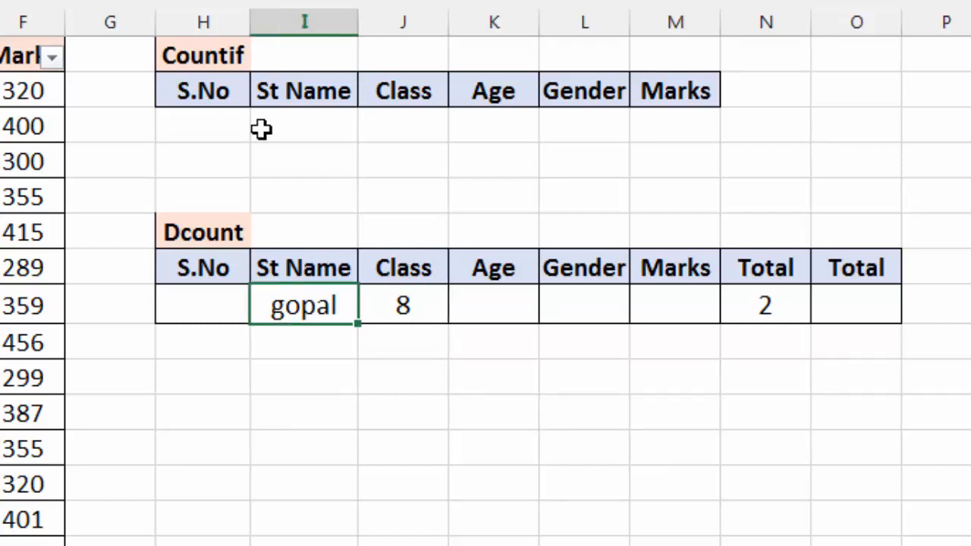
key(Delete)
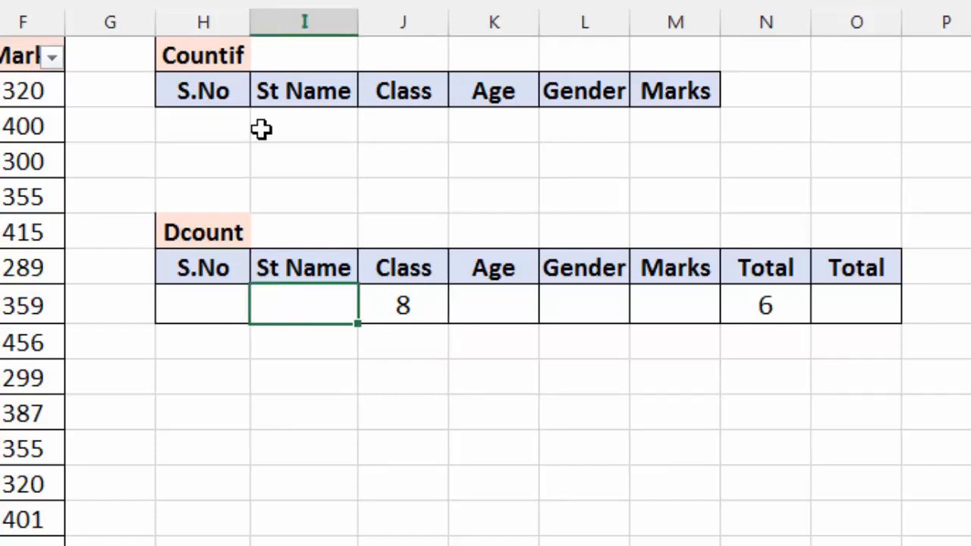
key(Right)
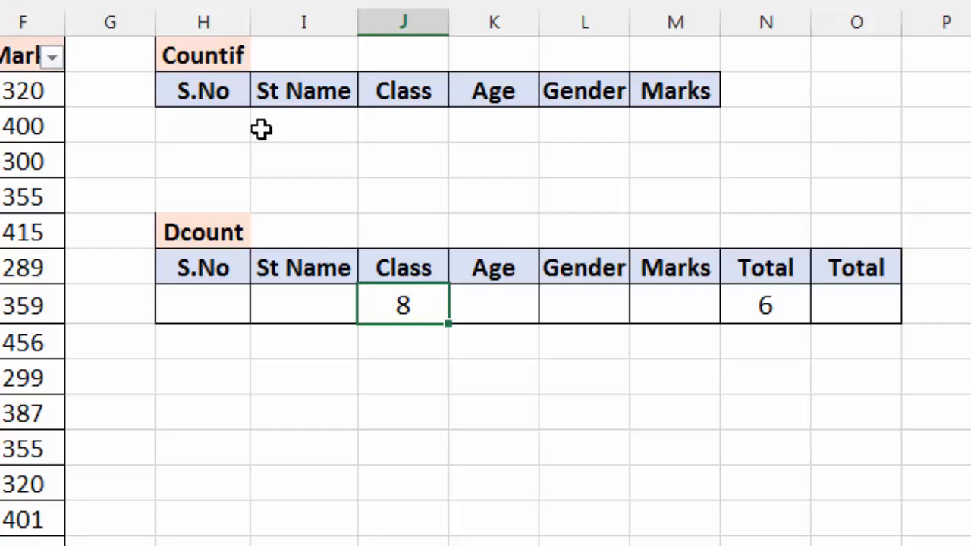
Step: Change the Class criterion in J8 of the Dcount table to 9 and after that to 10
text(9)
key(Return)
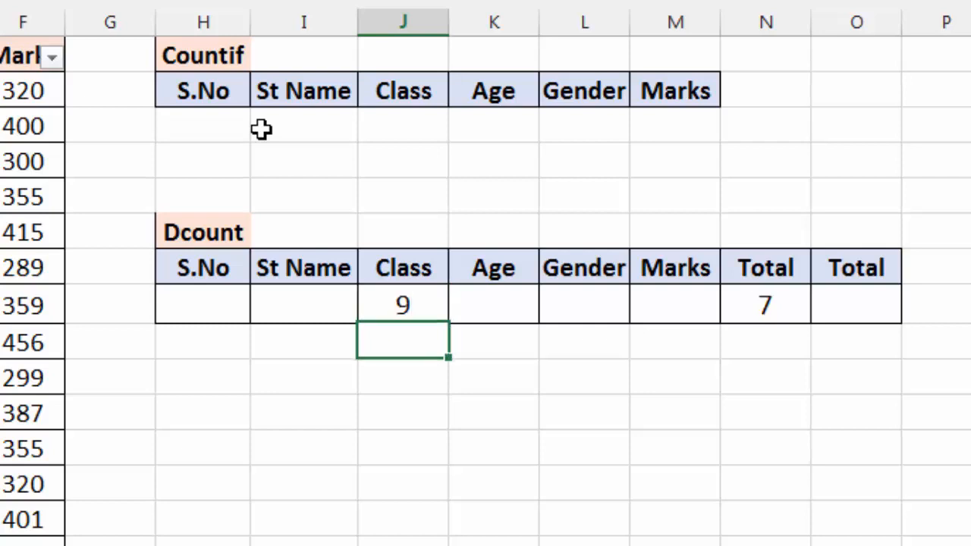
key(Up)
text(10)
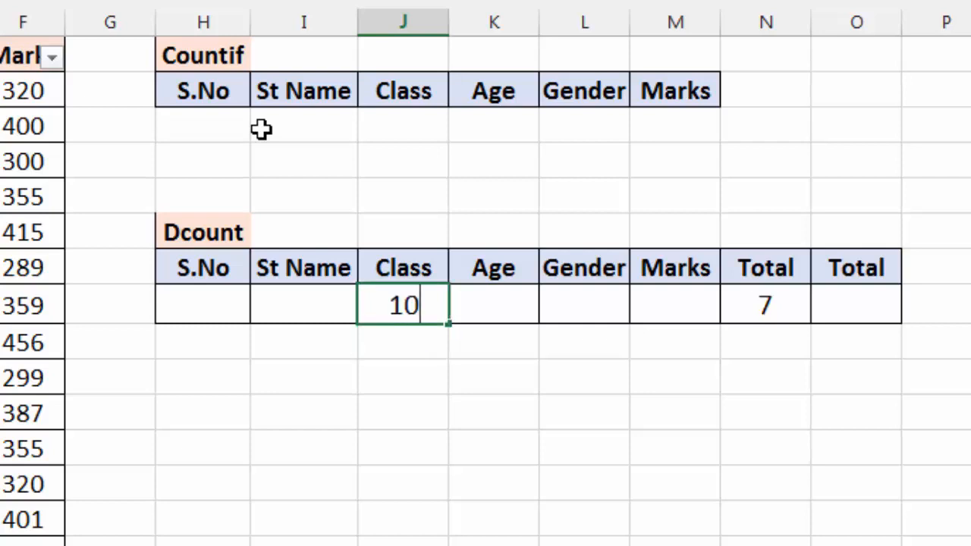
key(Return)
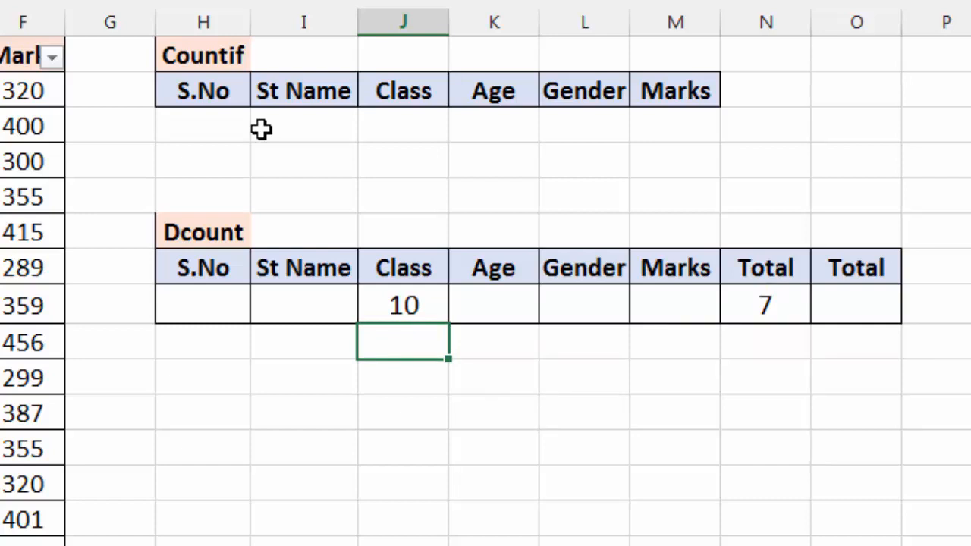
Step: Try 13, 14 and 15 in turn as the Age criterion in K8 alongside the Class criterion
key(Up)
key(Right)
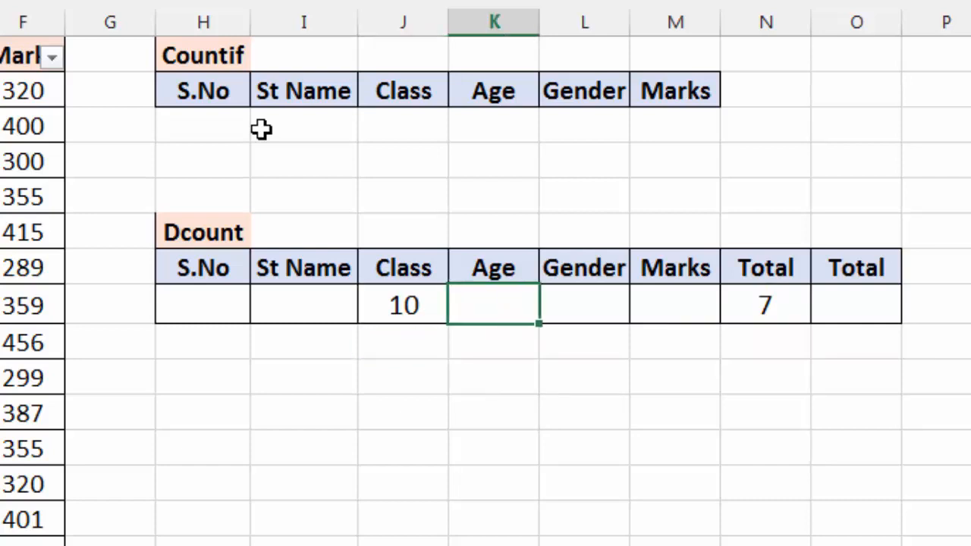
text(13)
key(Return)
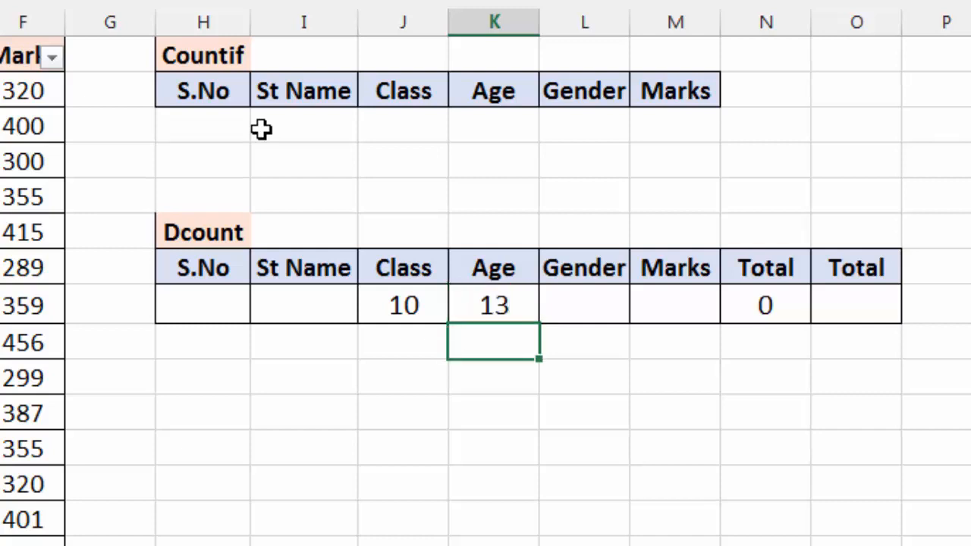
key(Up)
text(14)
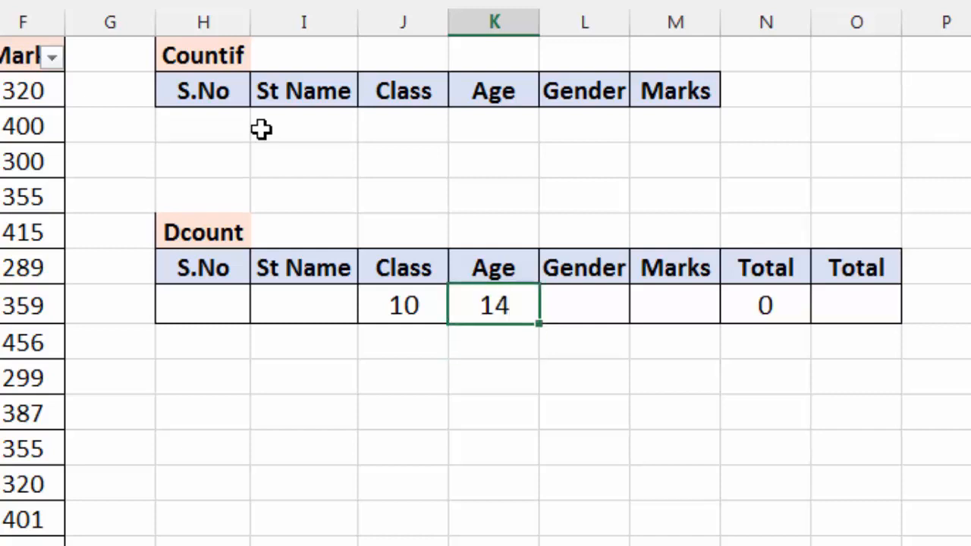
key(Return)
key(Up)
text(15)
key(Return)
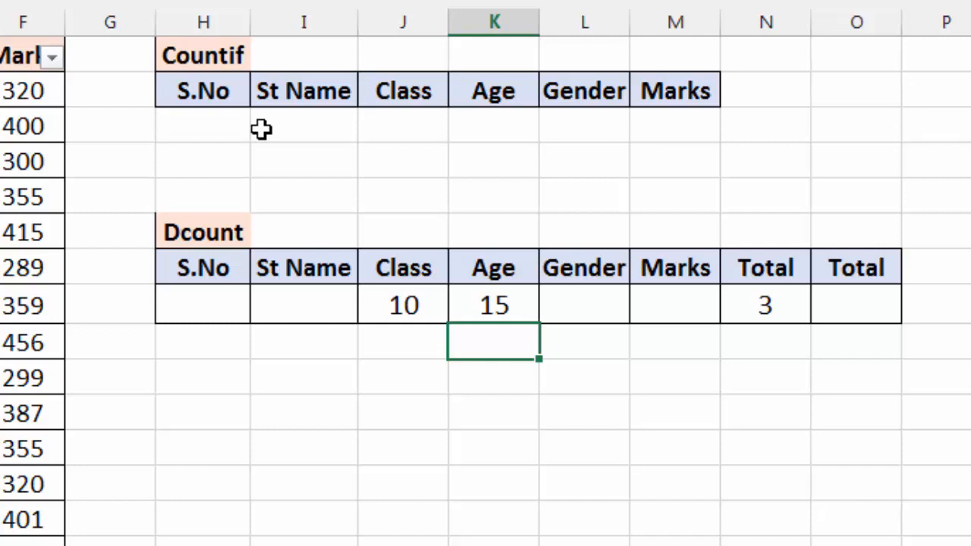
Step: Clear the Age criterion and enter m as the Gender criterion in L8, changing it to f
key(Up)
key(Delete)
key(Right)
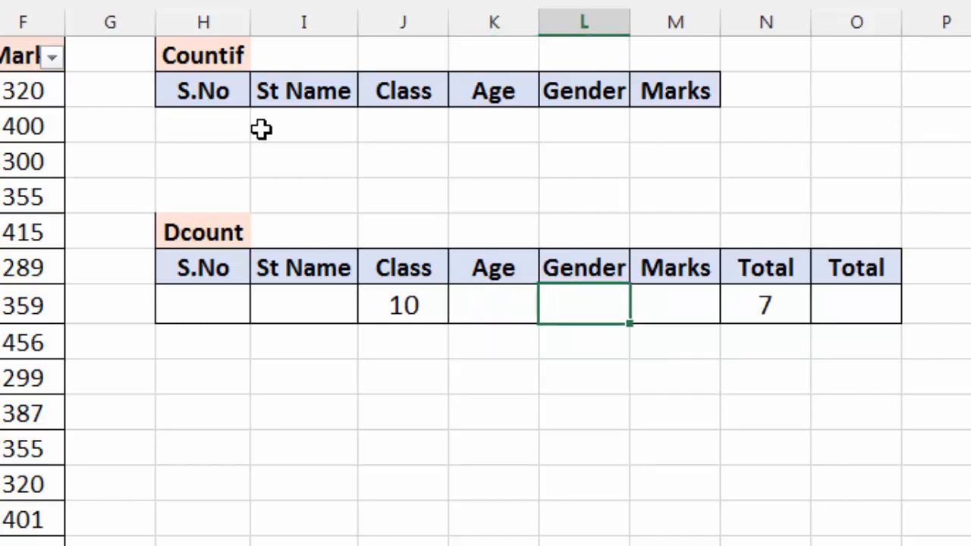
text(m)
key(Return)
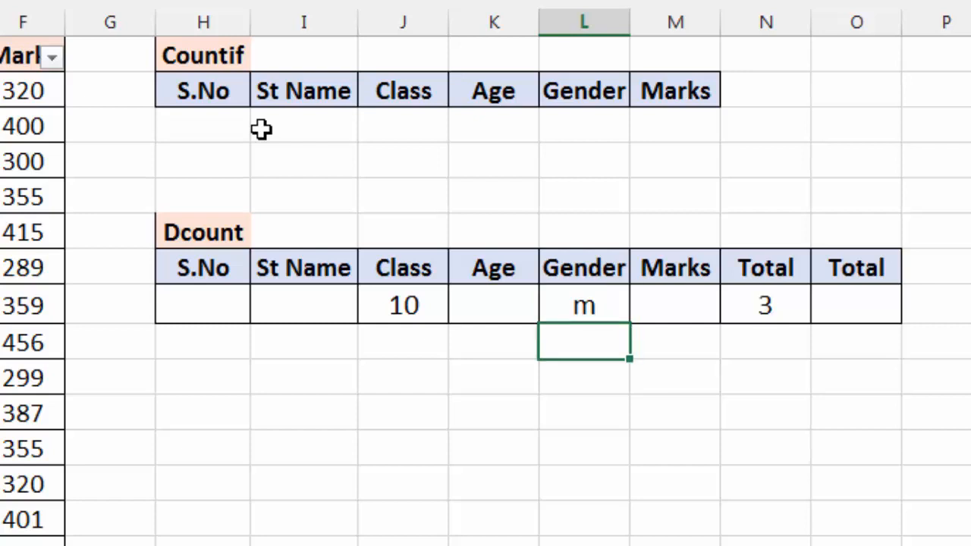
key(Up)
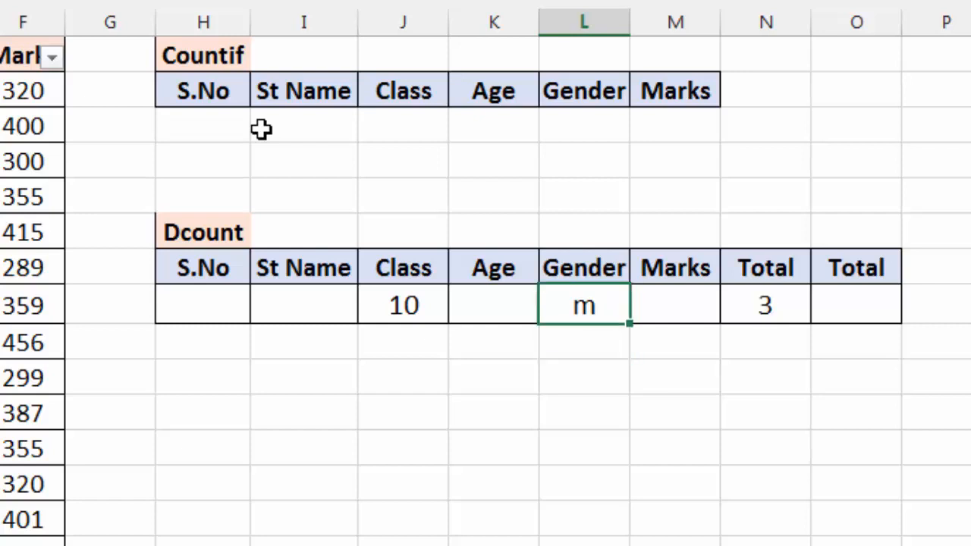
text(f)
key(Return)
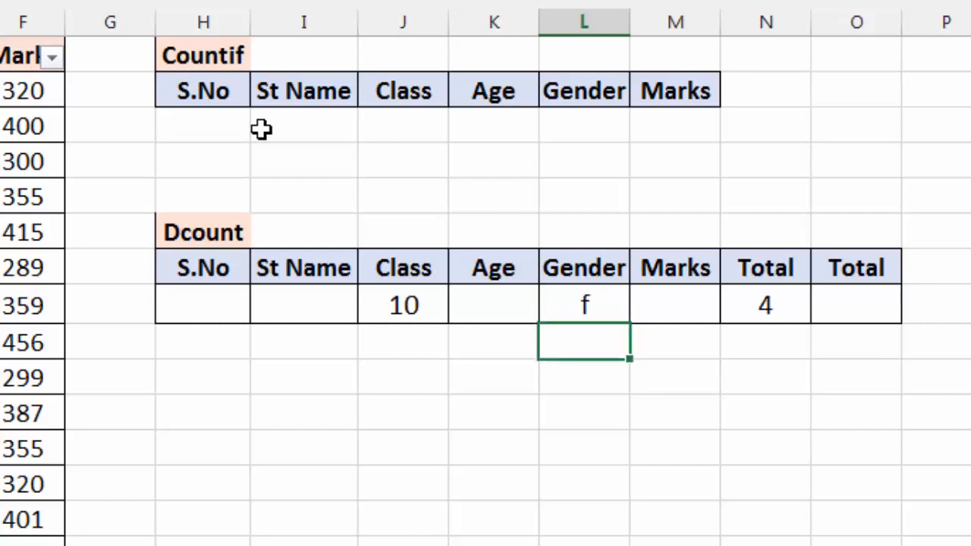
Step: Clear the Gender criterion in L8 and the Class criterion in J8 of the Dcount table
key(Up)
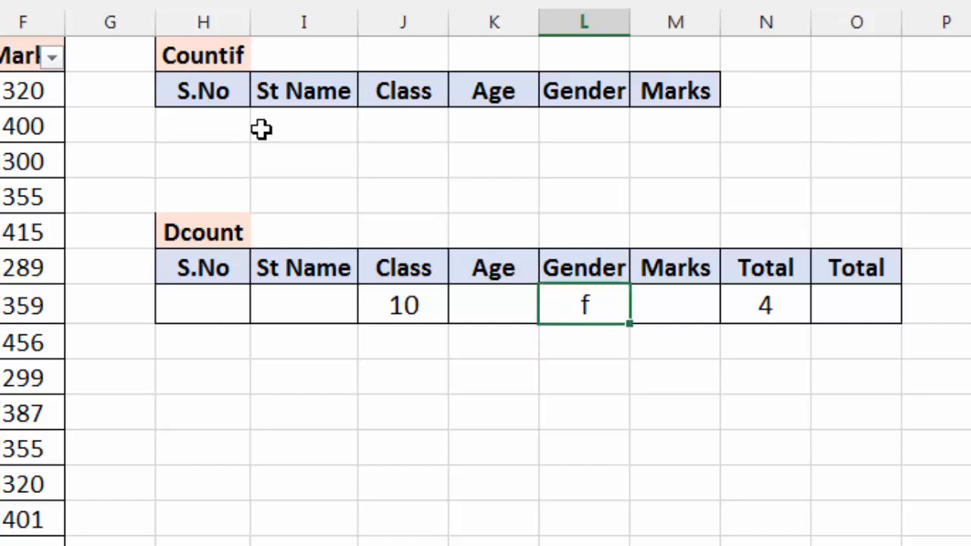
key(Delete)
key(Left)
key(Left)
key(Delete)
Step: Enter 13, 14 and 15 in turn as the only criterion, under Age in K8
key(Right)
text(13)
key(Return)
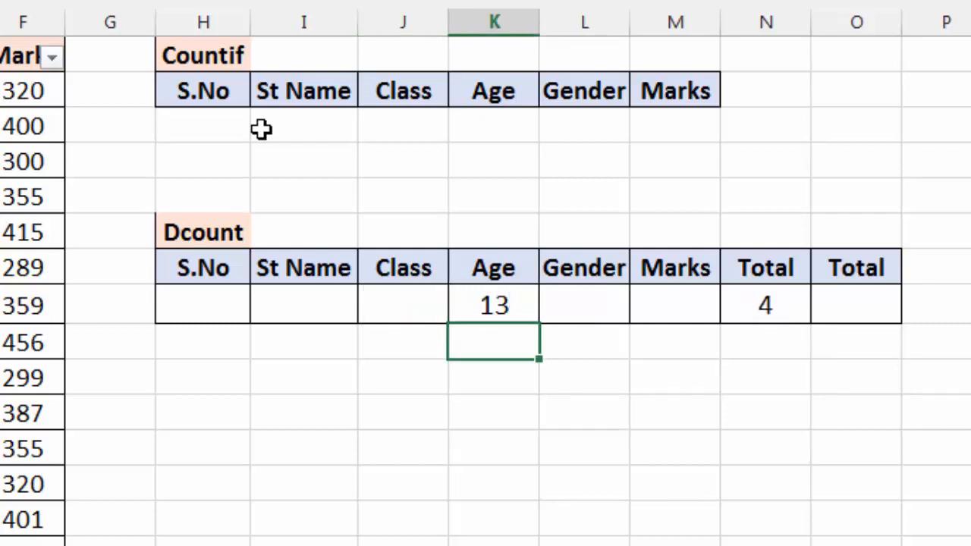
key(Up)
text(14)
key(Return)
key(Up)
text(15)
key(Return)
key(Up)
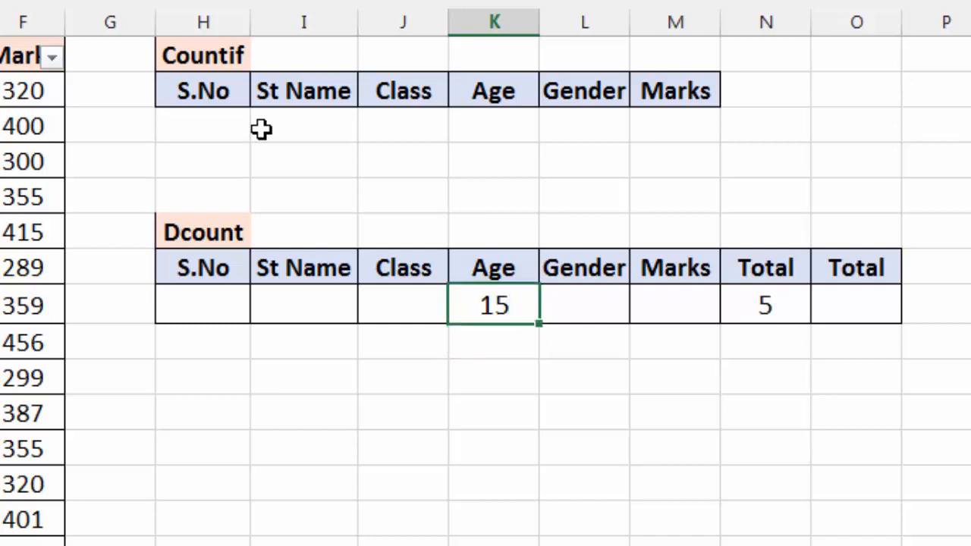
Step: Add M as the Gender criterion in L8 beside the Age criterion and change it to f
key(Right)
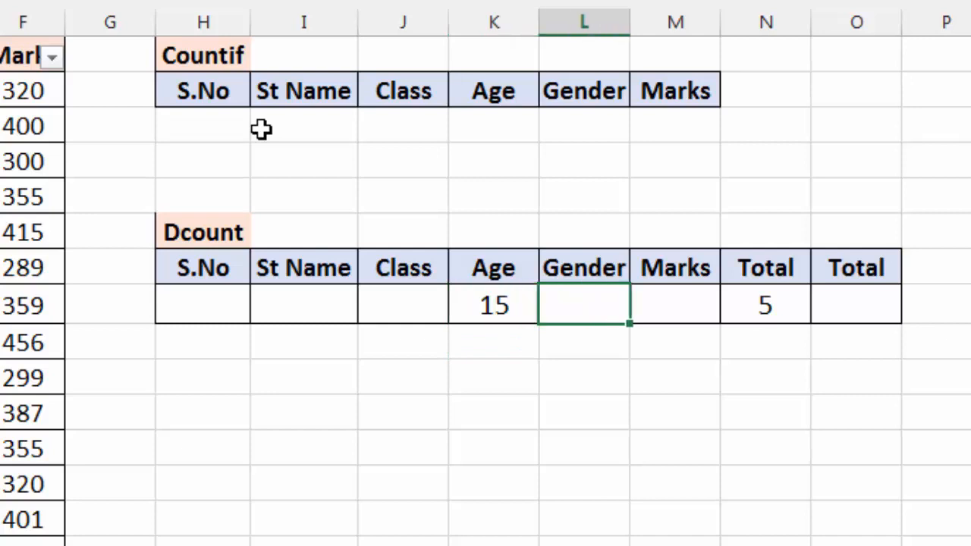
text(M)
key(Return)
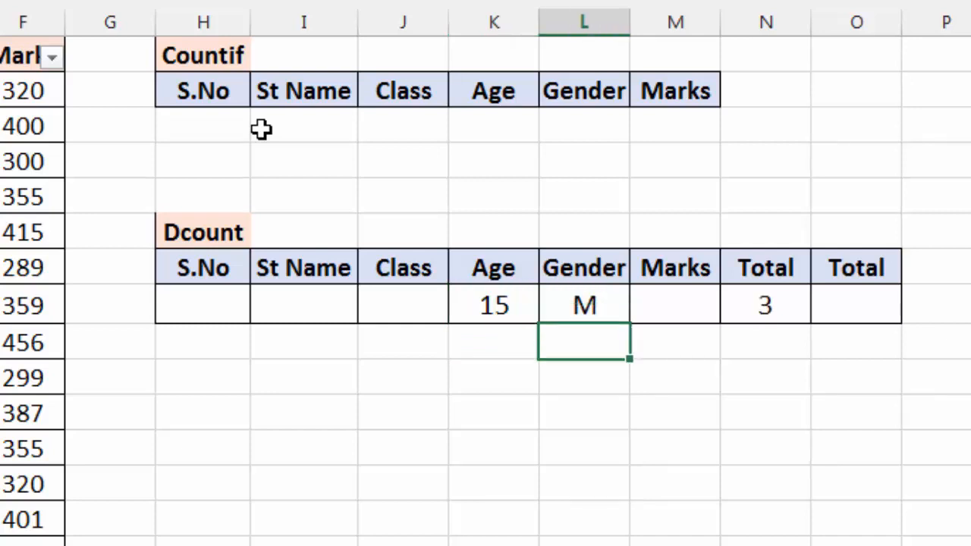
key(Left)
key(Up)
key(Right)
text(f)
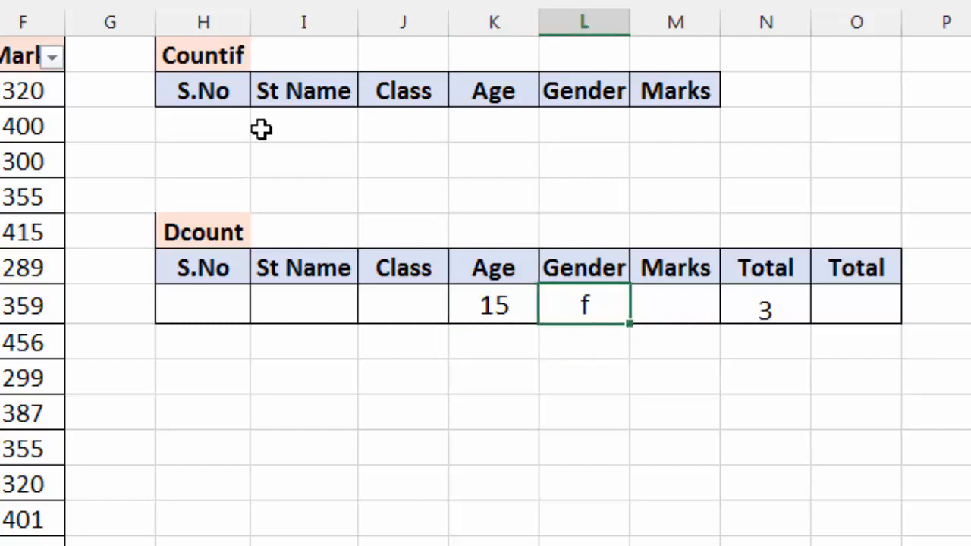
key(Return)
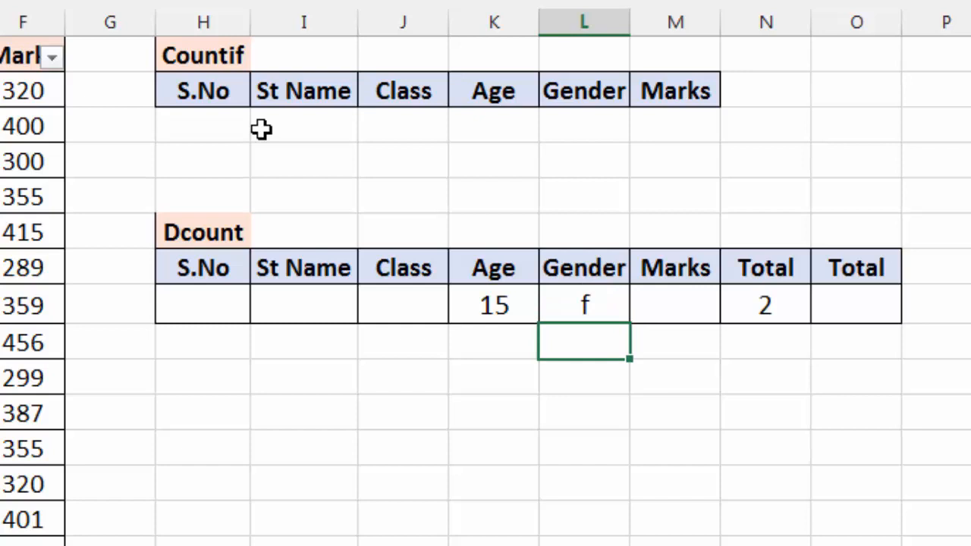
Step: Clear the Gender and Age criteria and enter <300 as the Marks criterion in M8
key(Up)
key(Delete)
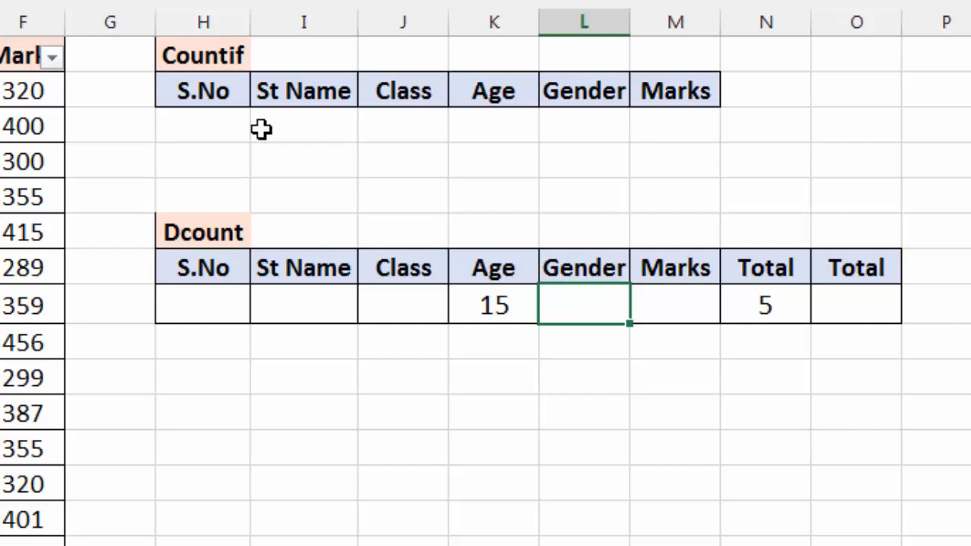
key(Left)
key(Delete)
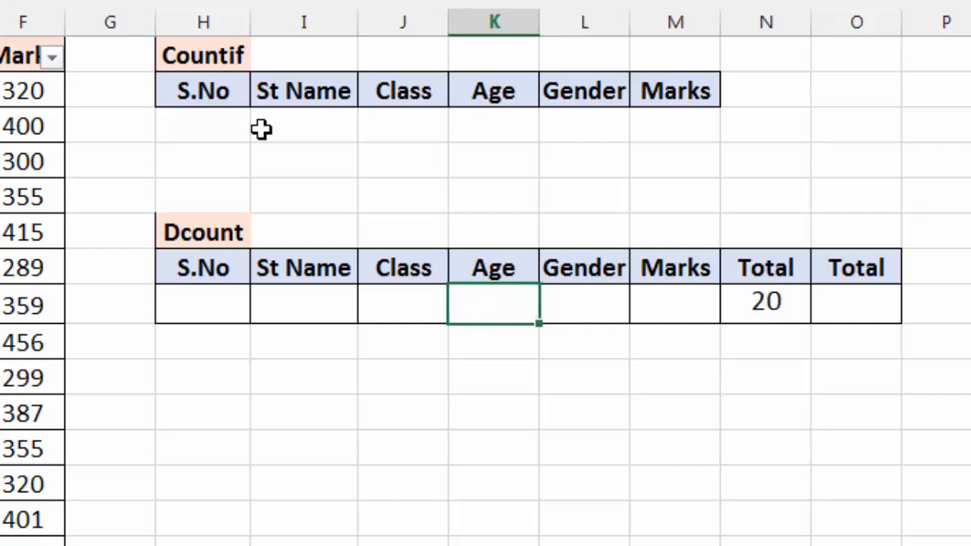
key(Right)
key(Right)
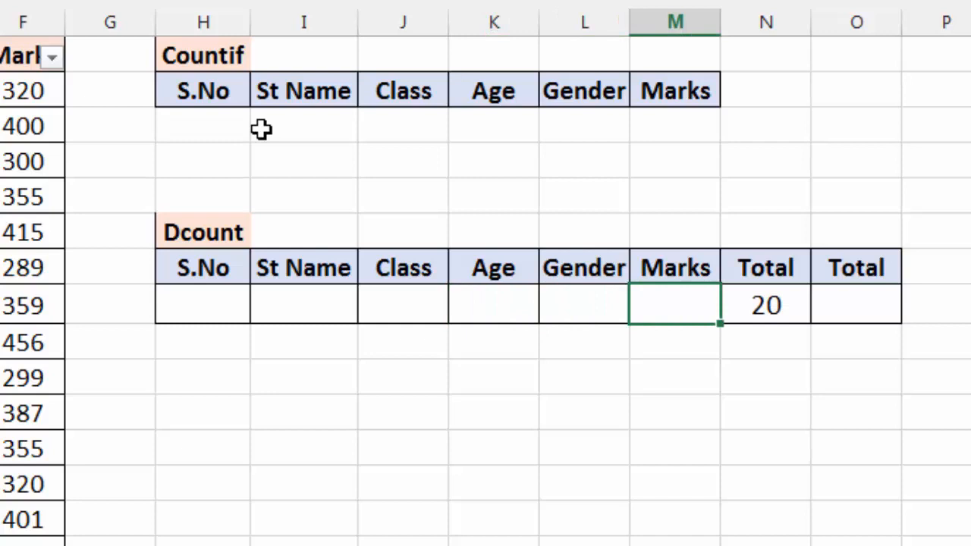
text(<300)
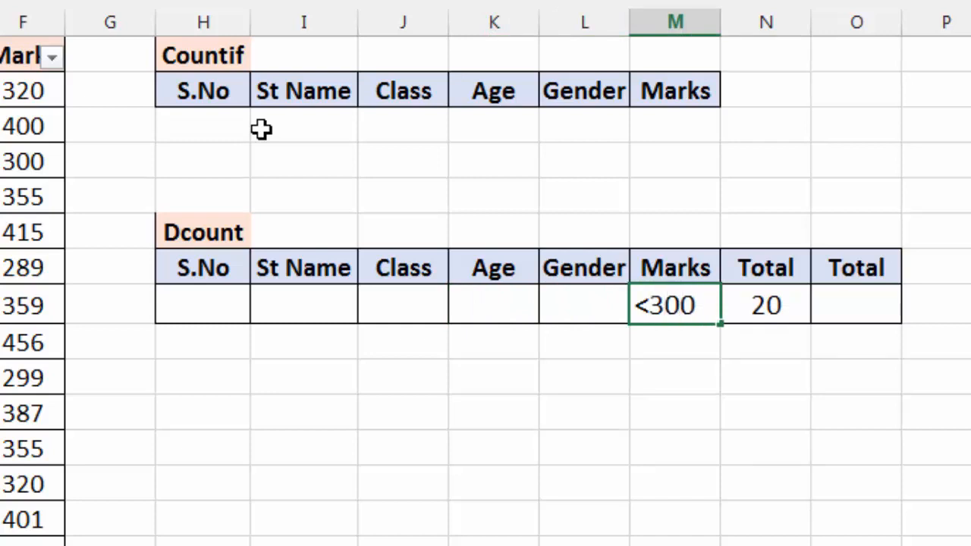
key(Return)
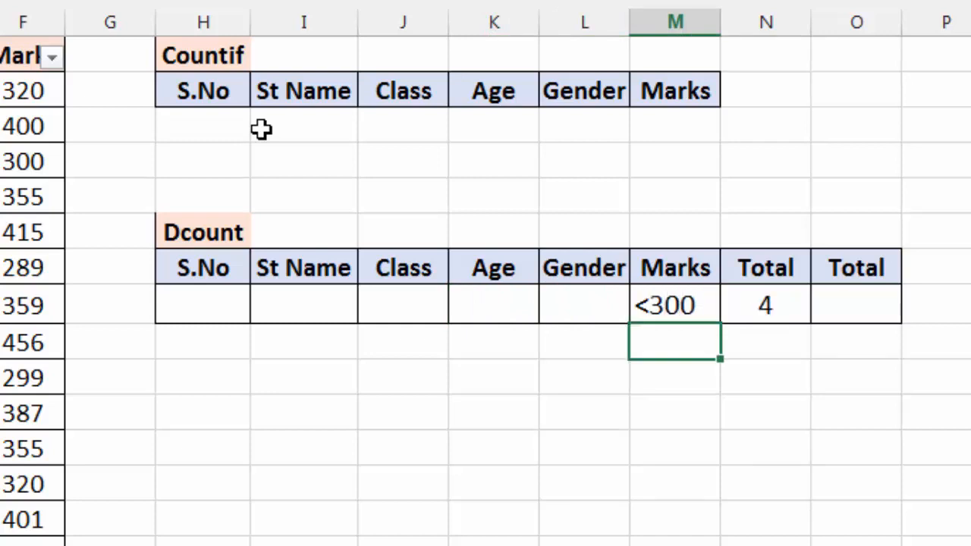
Step: Enter 9 as the Class criterion in J8, combined with the Marks criterion
key(Up)
key(Left)
key(Left)
key(Left)
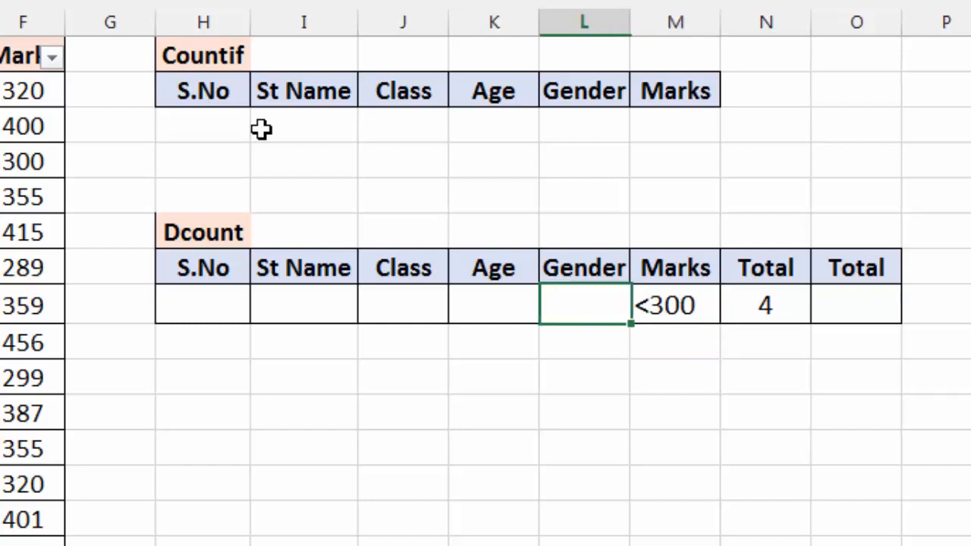
text(9)
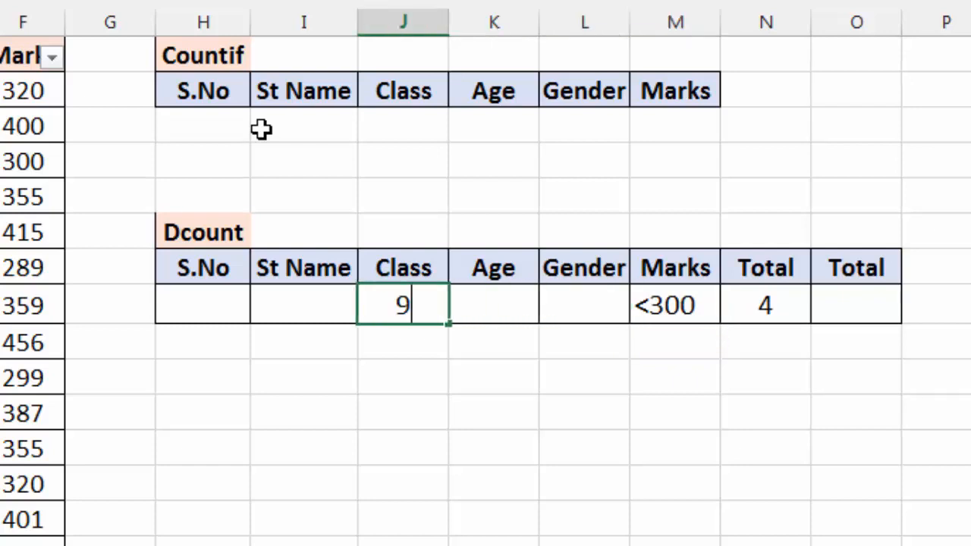
key(Return)
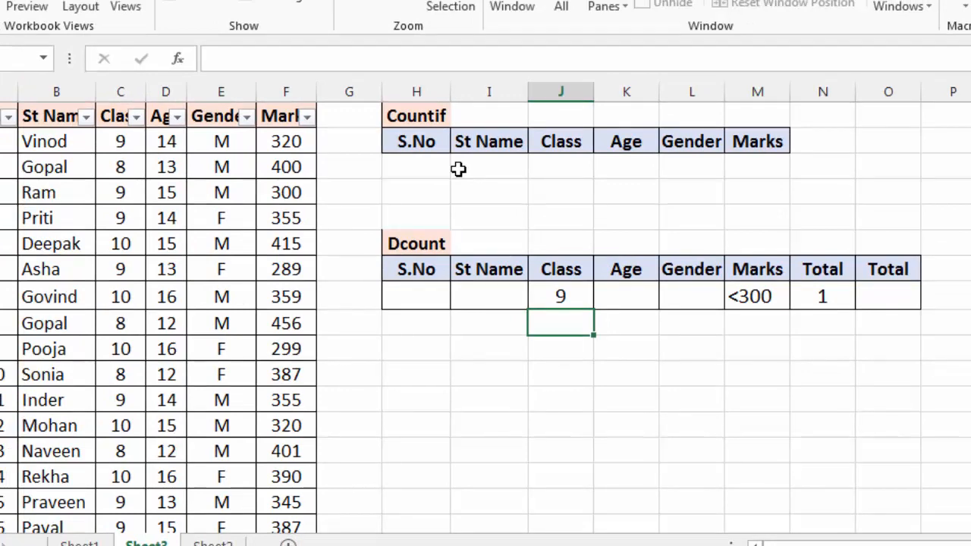
Step: Start a DCOUNT formula in O8, under the second Total, with columns A:F as the database
key(Up)
key(Right)
key(Right)
key(Right)
key(Right)
key(Right)
text(=count)
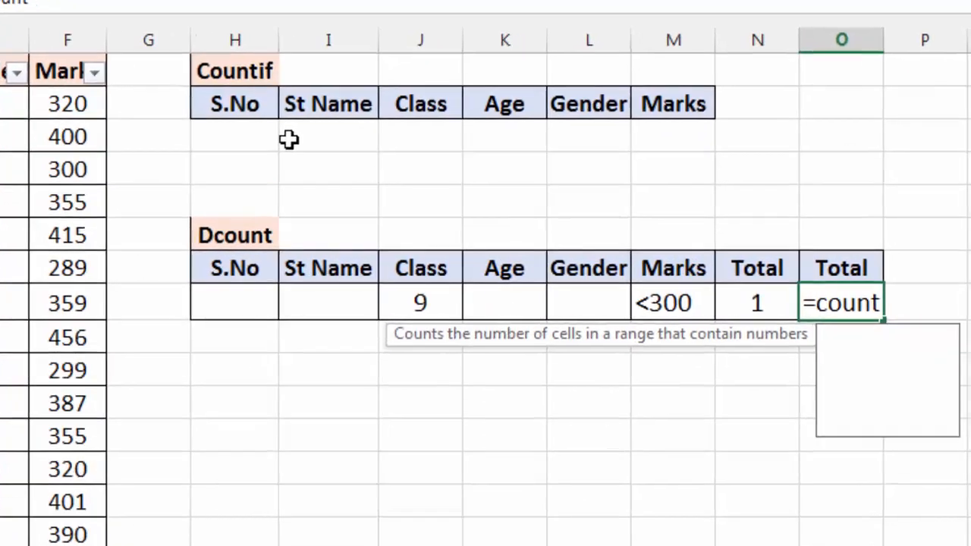
key(BackSpace)
key(BackSpace)
key(BackSpace)
key(BackSpace)
key(BackSpace)
text(dcount()
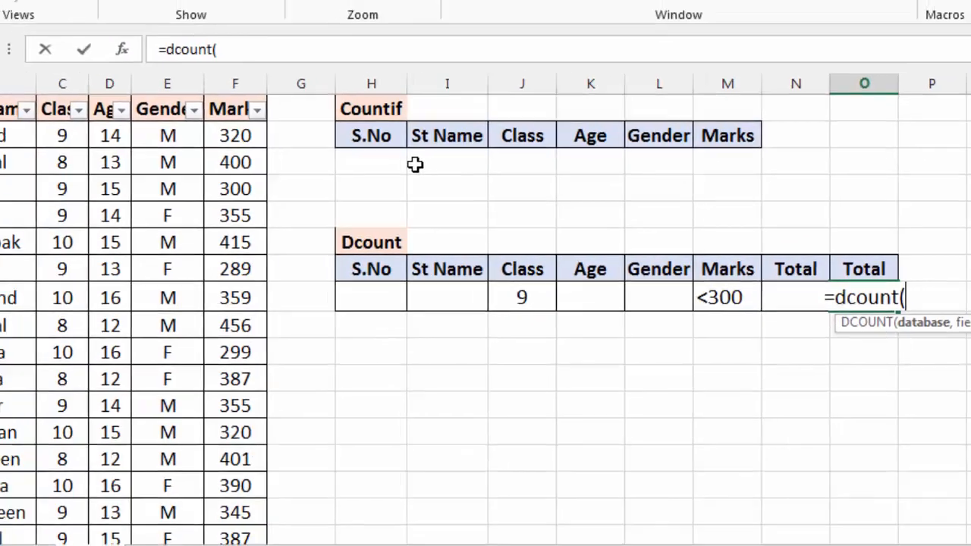
drag(3, 93, 273, 94)
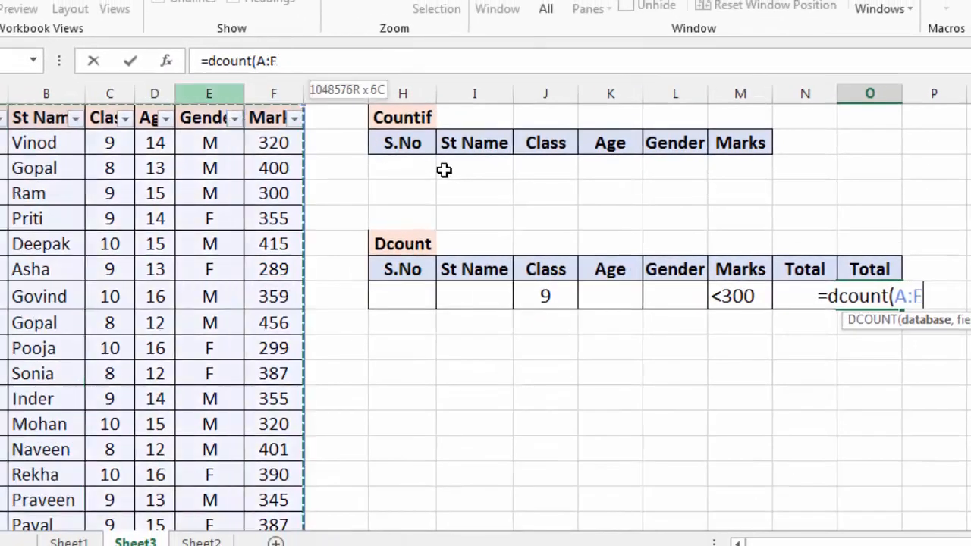
Step: Complete the DCOUNT formula in O8 with E1 as the field and I7:M8 as the criteria range
text(,)
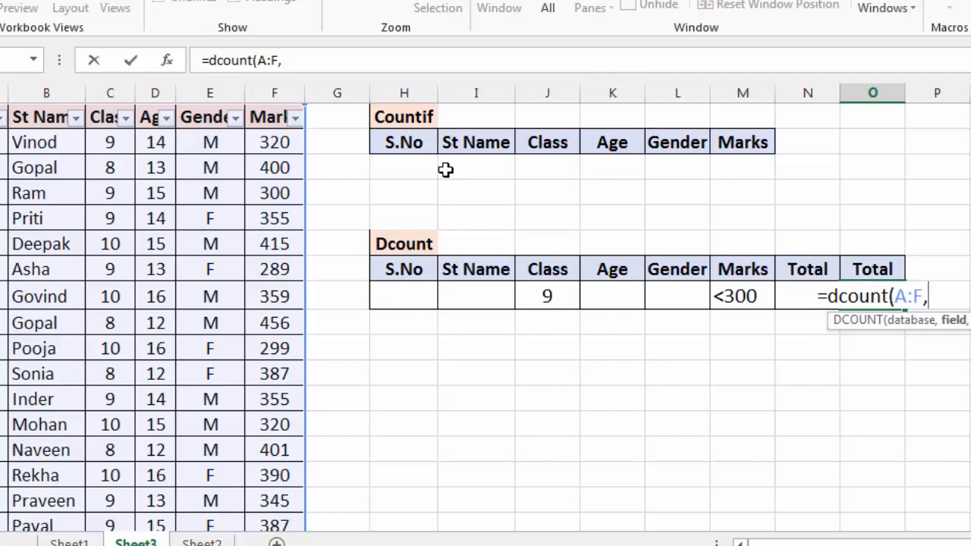
text(E1)
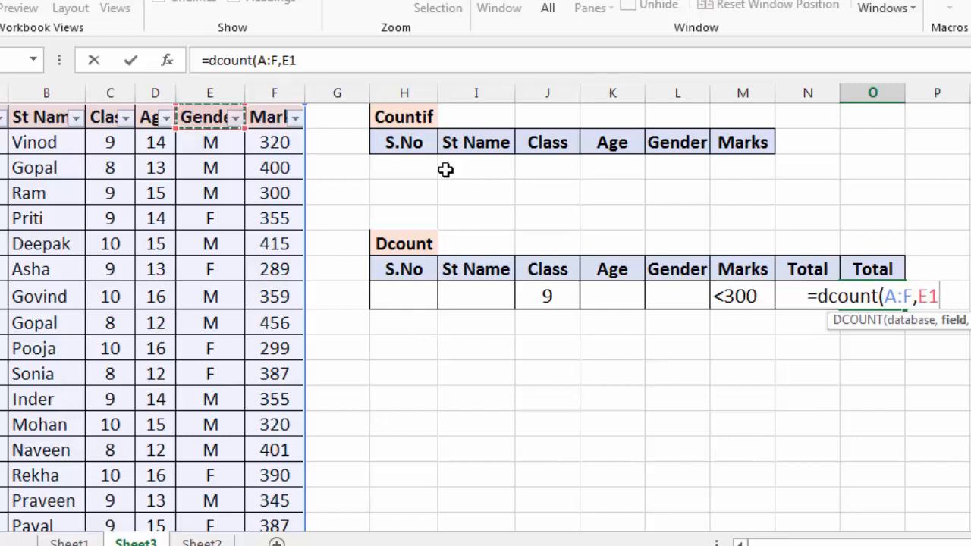
text(,)
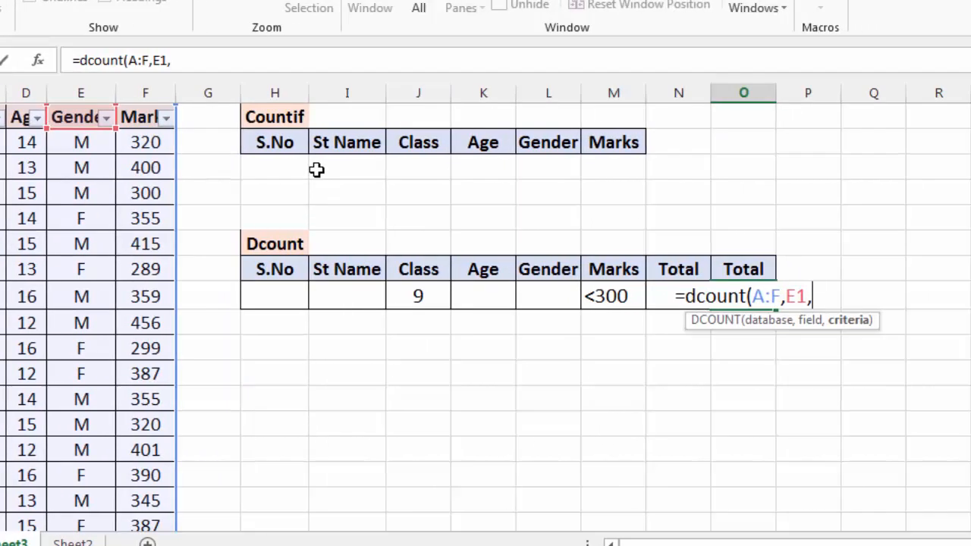
drag(377, 269, 579, 296)
key(shift+Right)
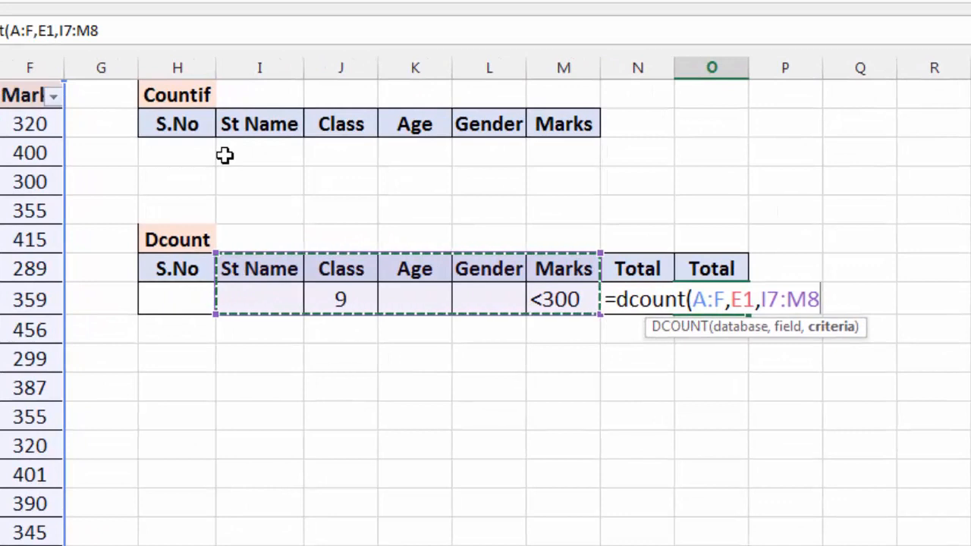
text())
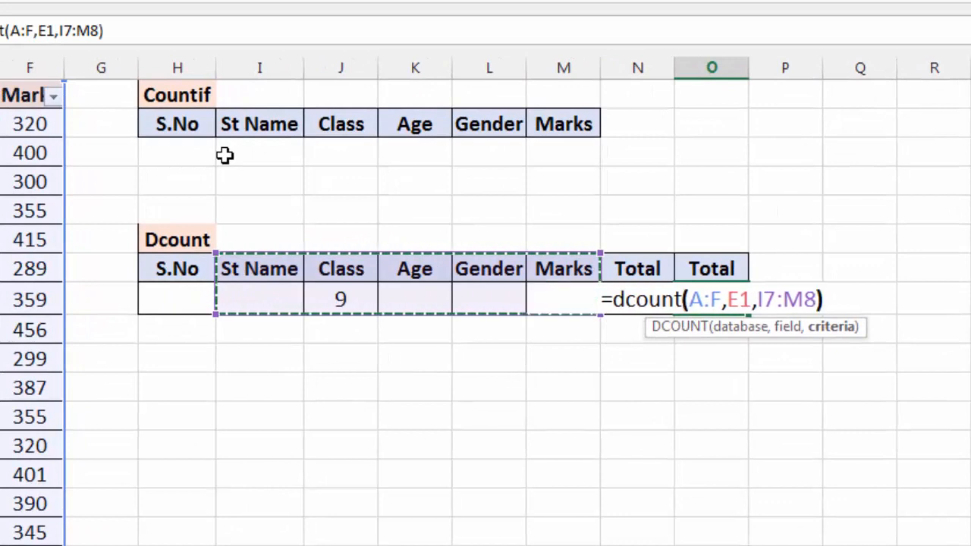
key(Return)
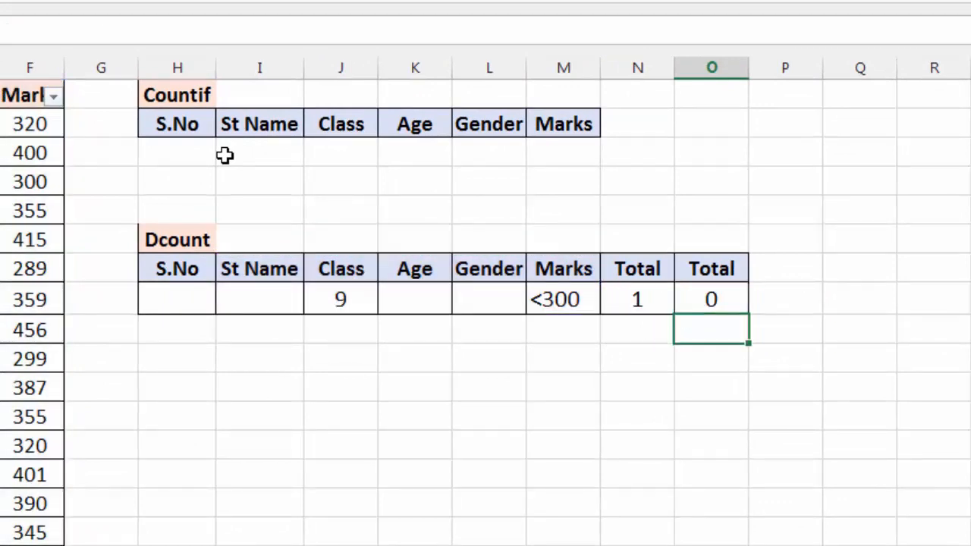
Step: Change the function in O8 from DCOUNT to DCOUNTA, keeping A:F, E1 and I7:M8 as its arguments
key(Up)
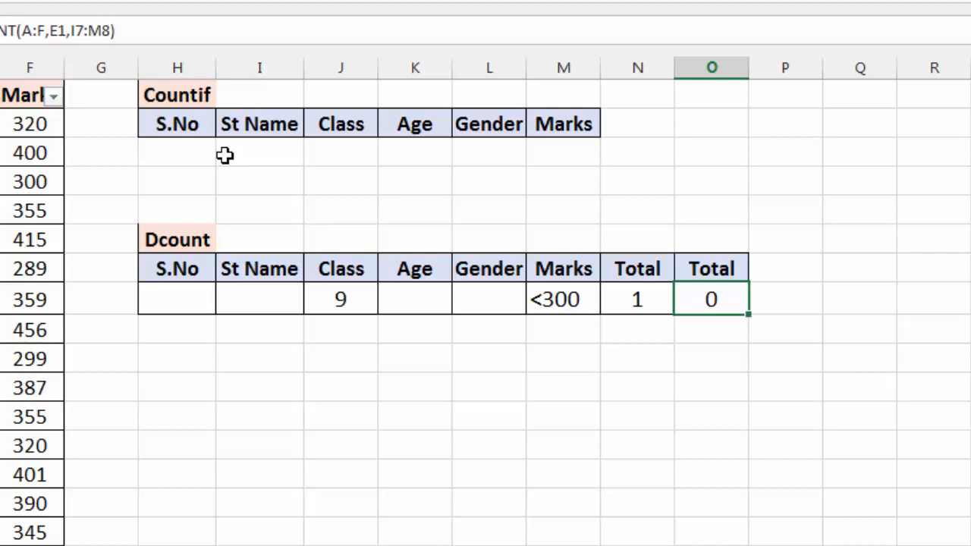
key(F2)
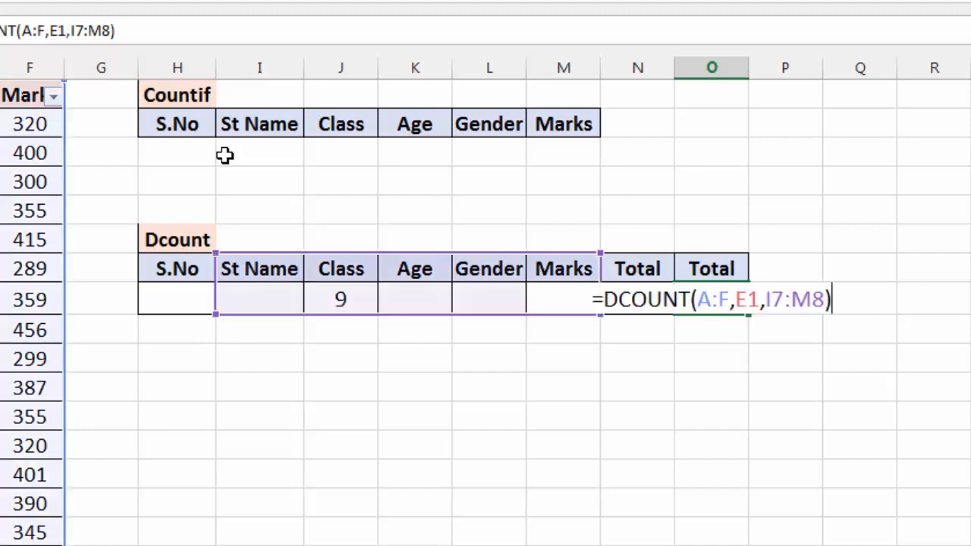
text(A)
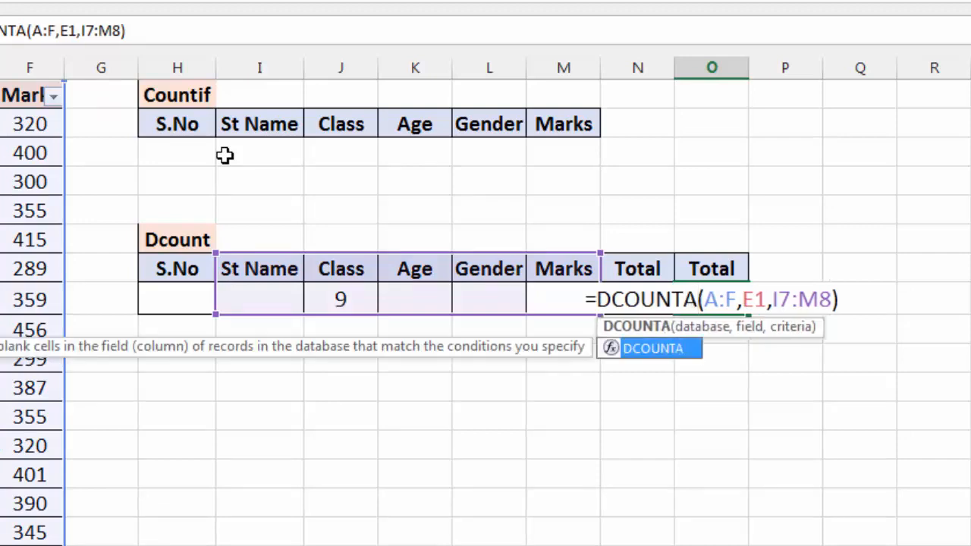
key(ctrl+Return)
key(Return)
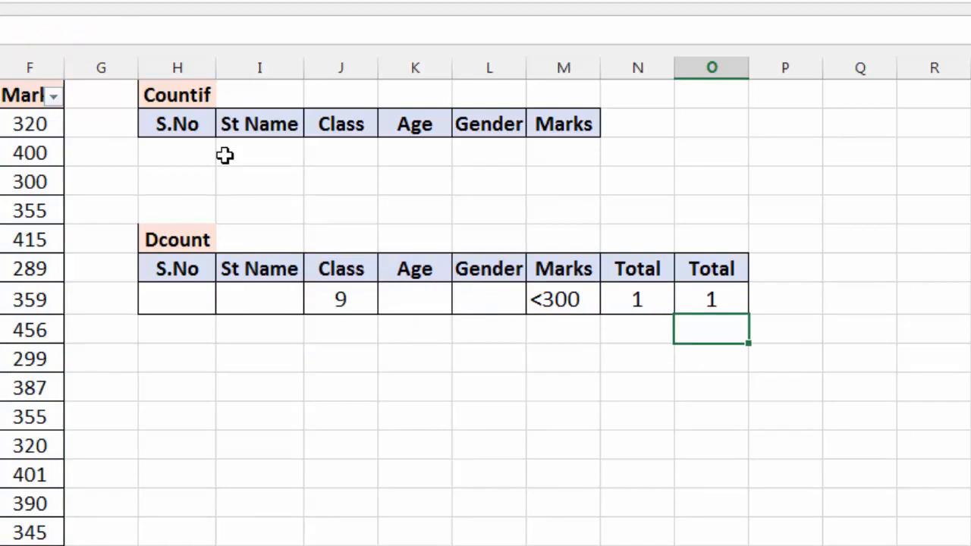
Step: Clear the Marks criterion in M8, leaving only the Class criterion, and go to the Age criterion cell K8
key(Left)
key(Left)
key(Up)
key(Delete)
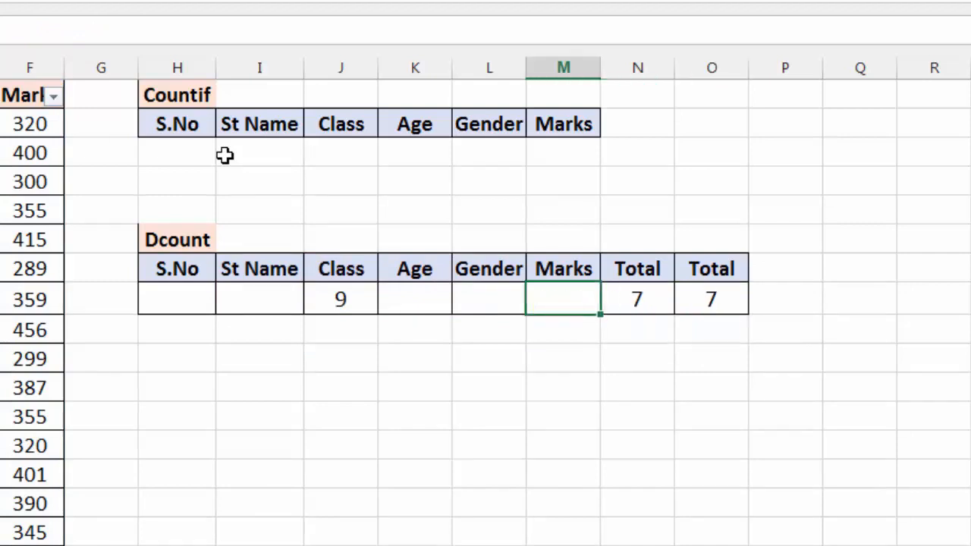
key(Left)
key(Left)
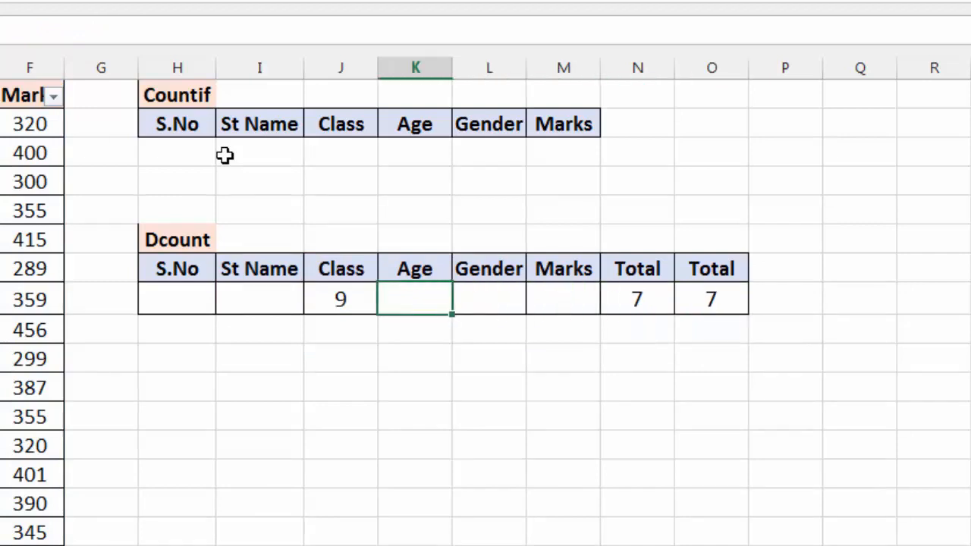